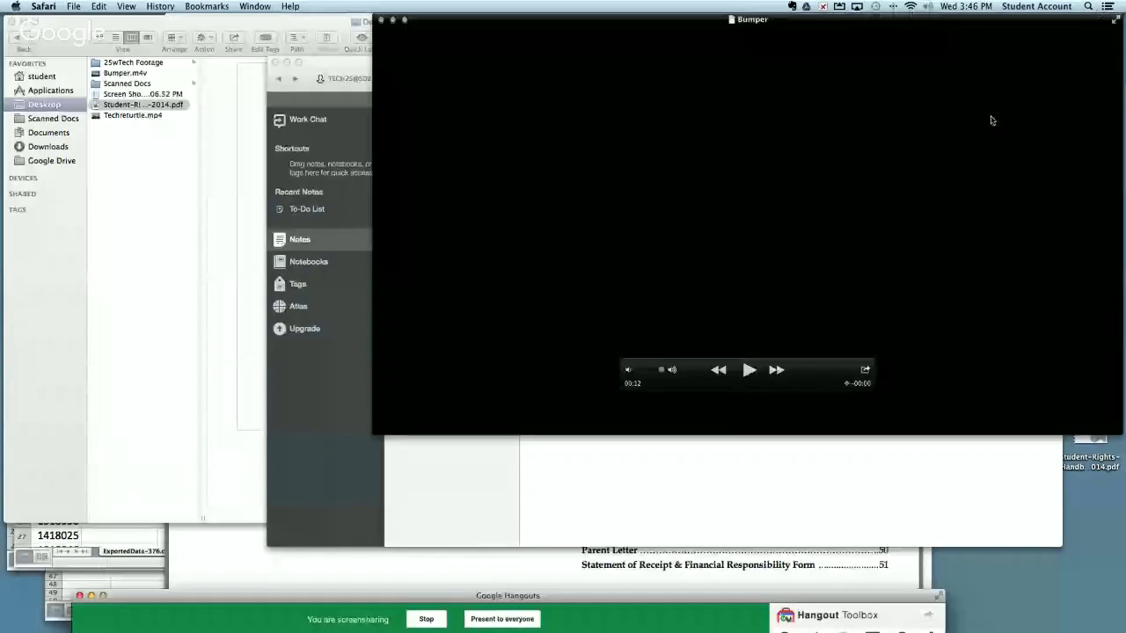
Bring the handbook PDF forward in Preview, enable the highlighter and list its colours
key(super+Tab)
key(super+Tab)
key(super+Tab)
key(super+Tab)
key(super+Tab)
key(super+Tab)
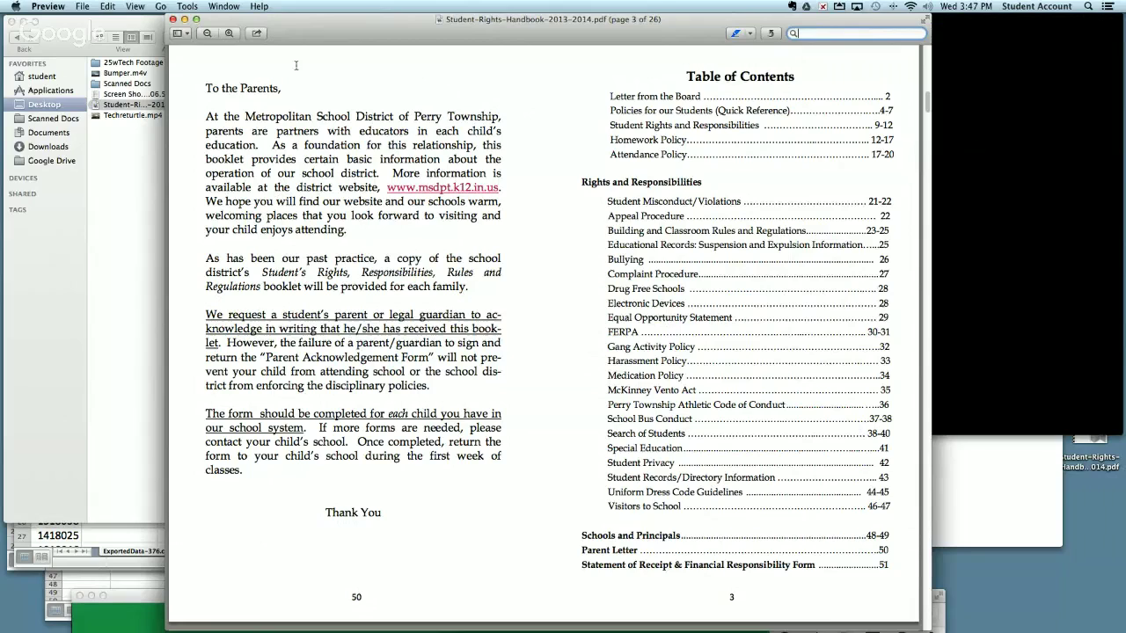
click(749, 34)
click(734, 37)
click(734, 38)
click(749, 35)
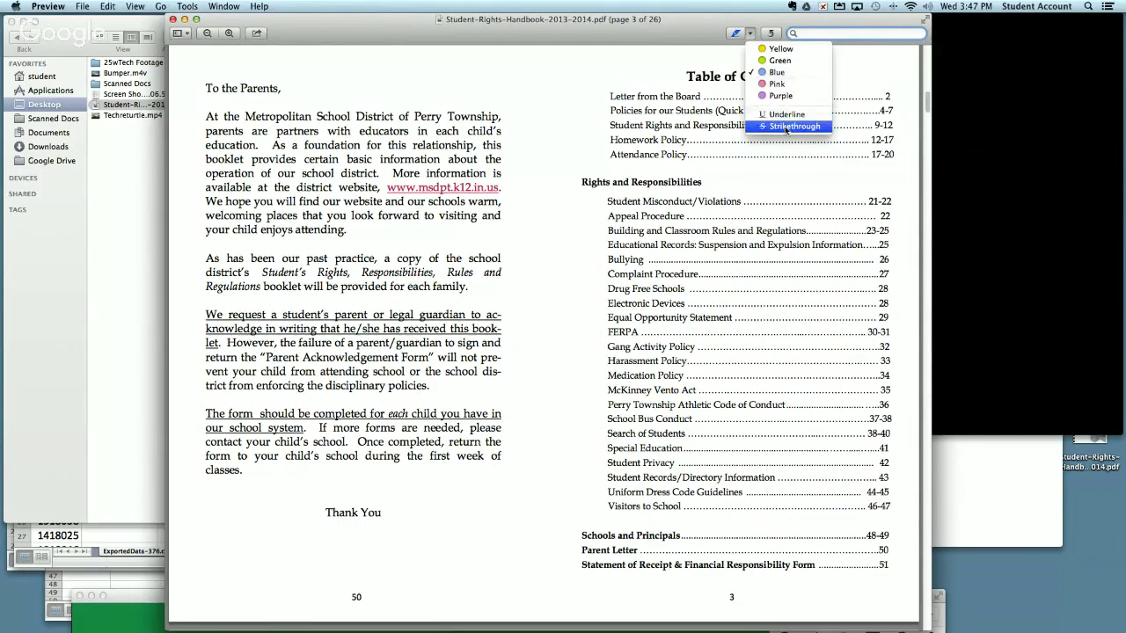
Pick Green and highlight the Bullying, Medication Policy and Student Privacy contents lines
click(781, 61)
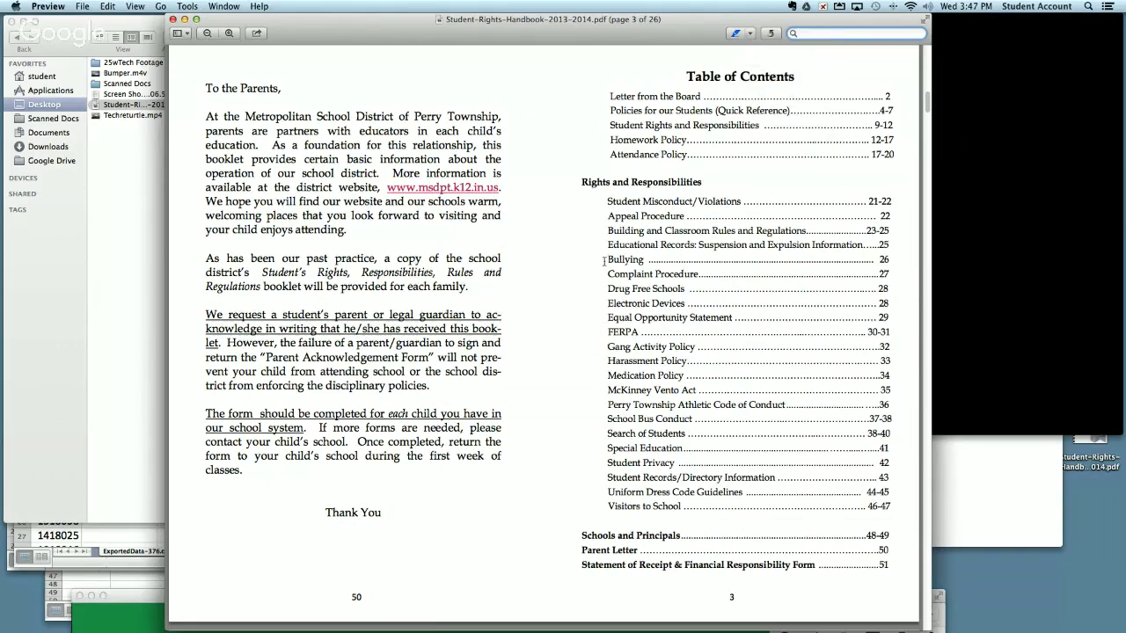
mouse_move(605, 259)
mouse_down()
mouse_move(916, 269)
mouse_move(902, 264)
mouse_up()
drag(608, 375, 888, 378)
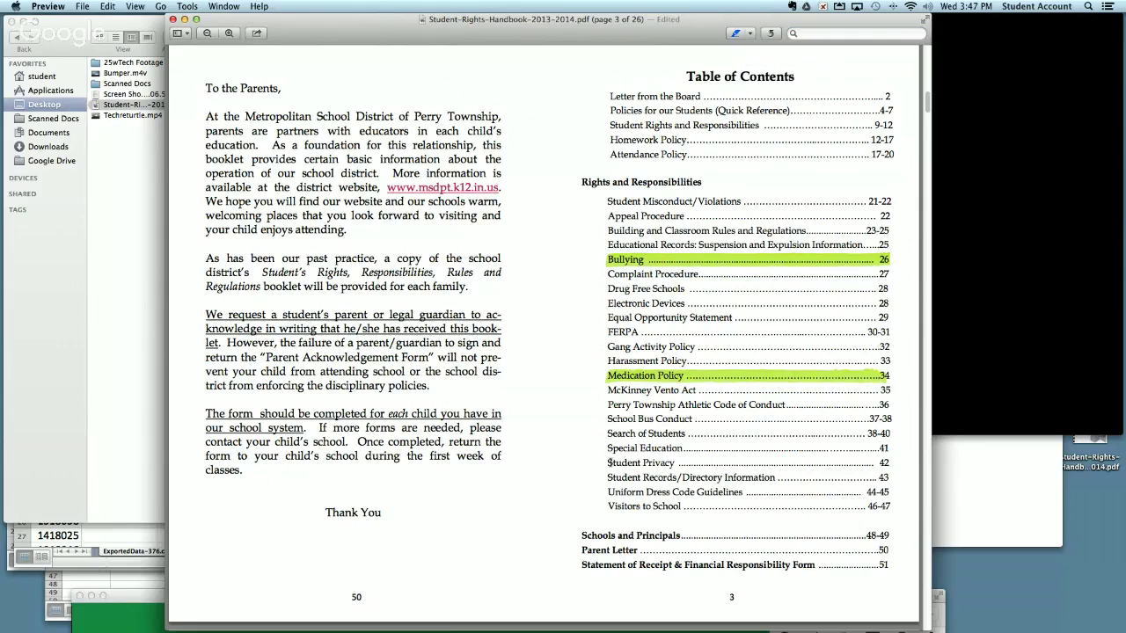
drag(609, 463, 890, 464)
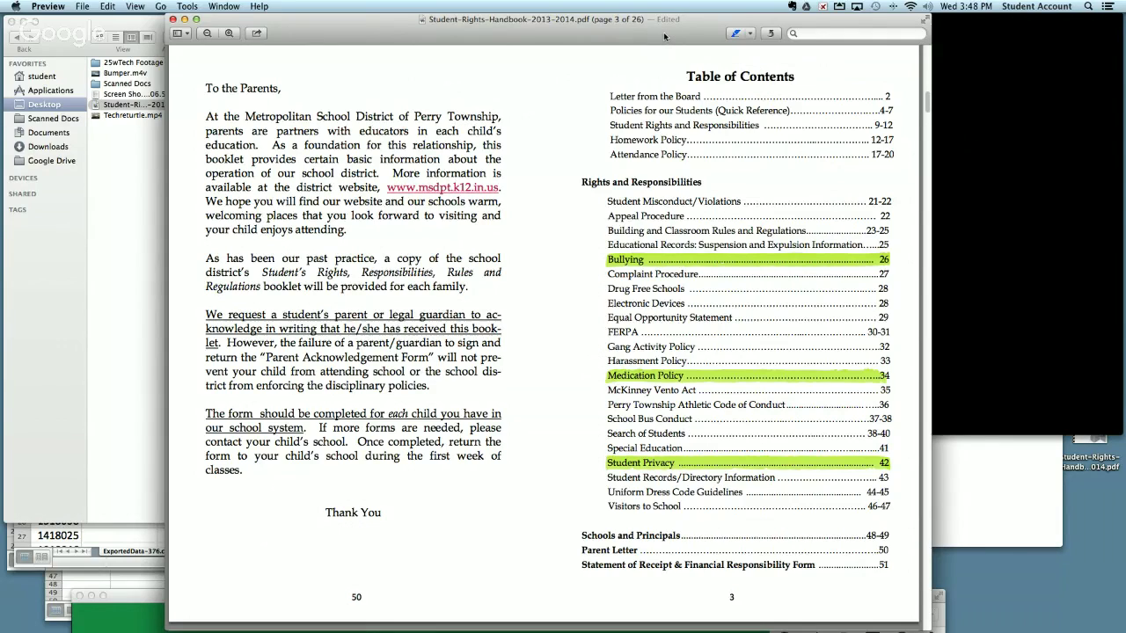
Set the Preview toolbar to Icon and Text and add the Edit tool via Customize Toolbar
right_click(568, 38)
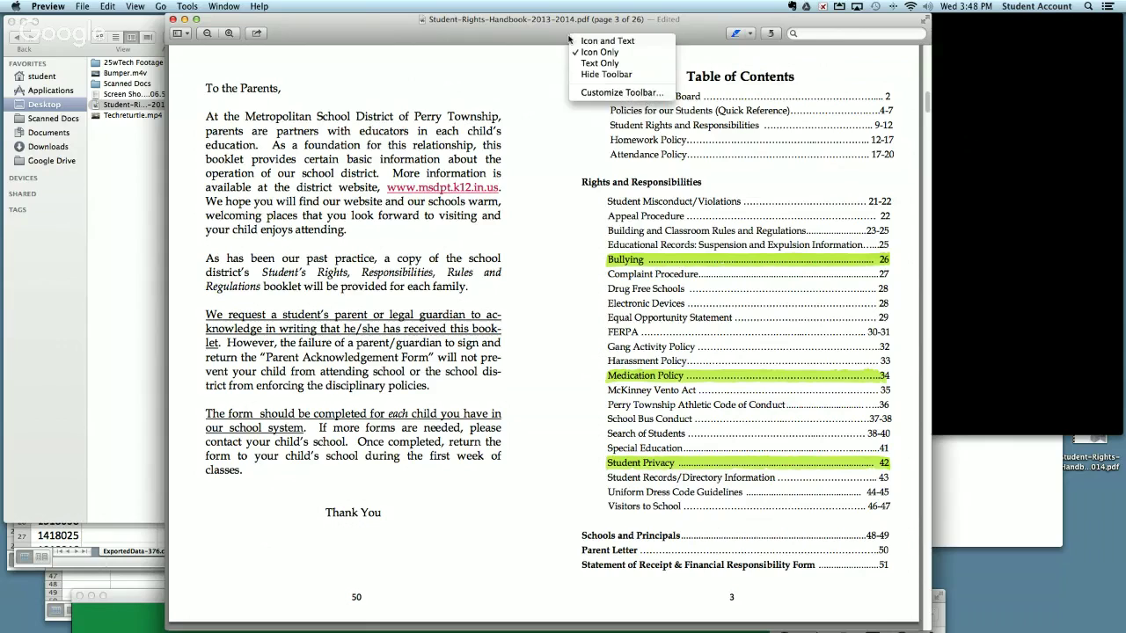
click(627, 42)
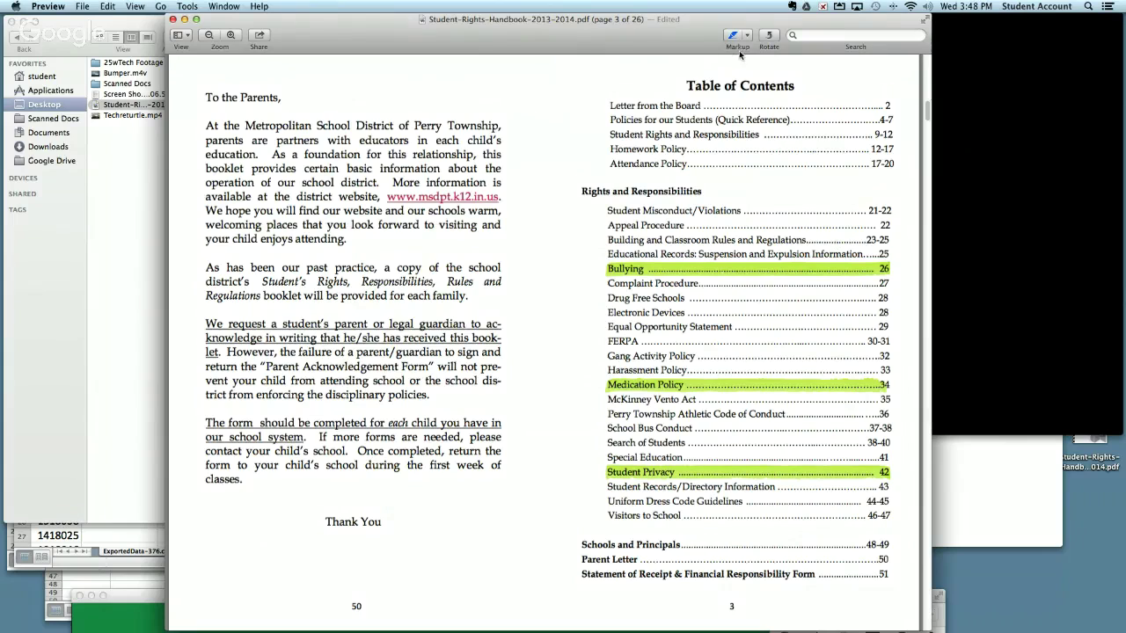
right_click(590, 40)
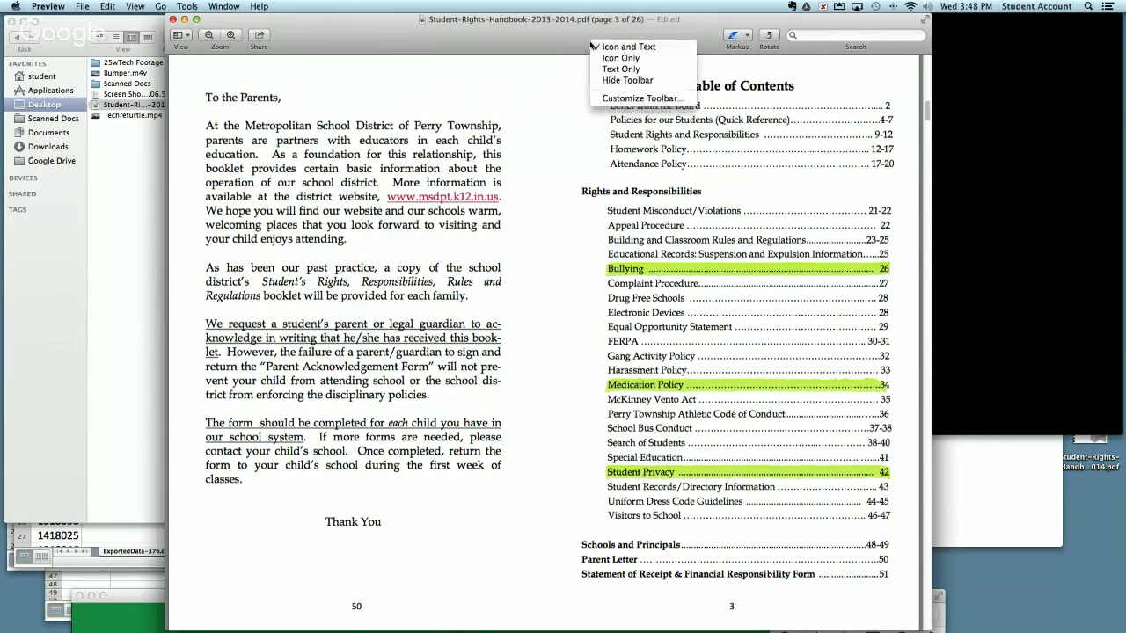
click(614, 103)
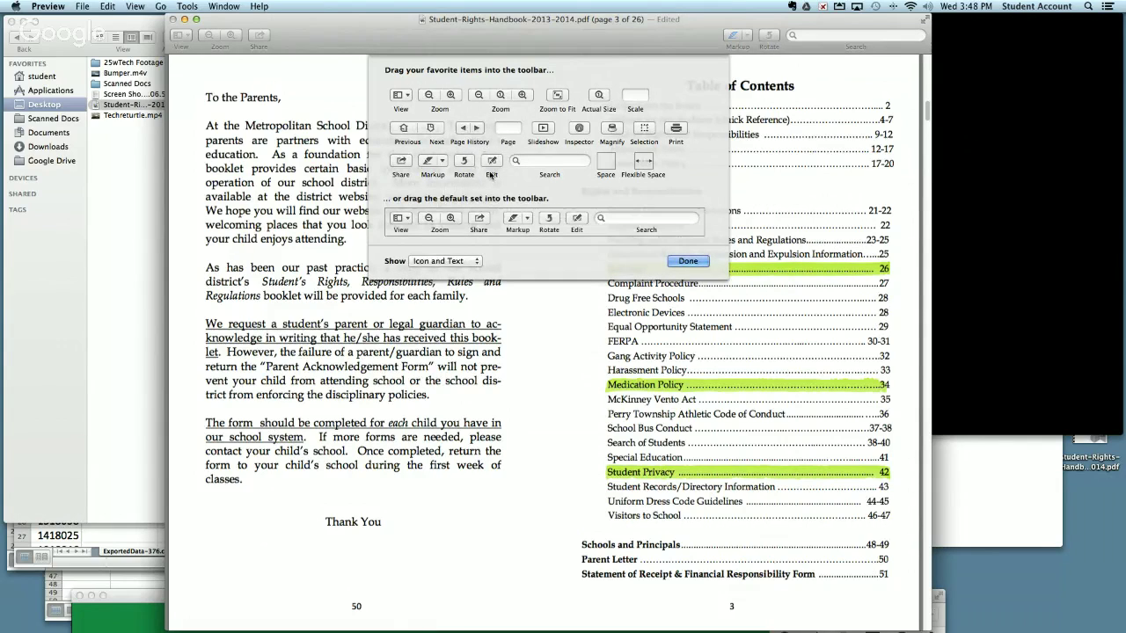
drag(491, 173, 708, 43)
click(687, 261)
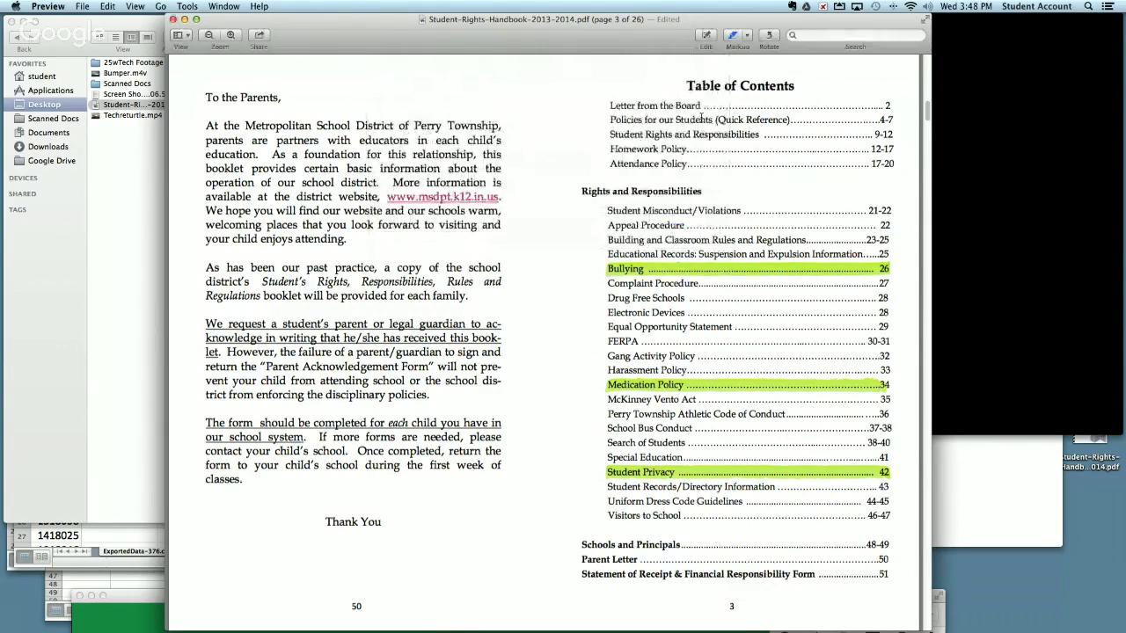
Draw a rectangle over the opening lines of the letter's first paragraph
click(705, 35)
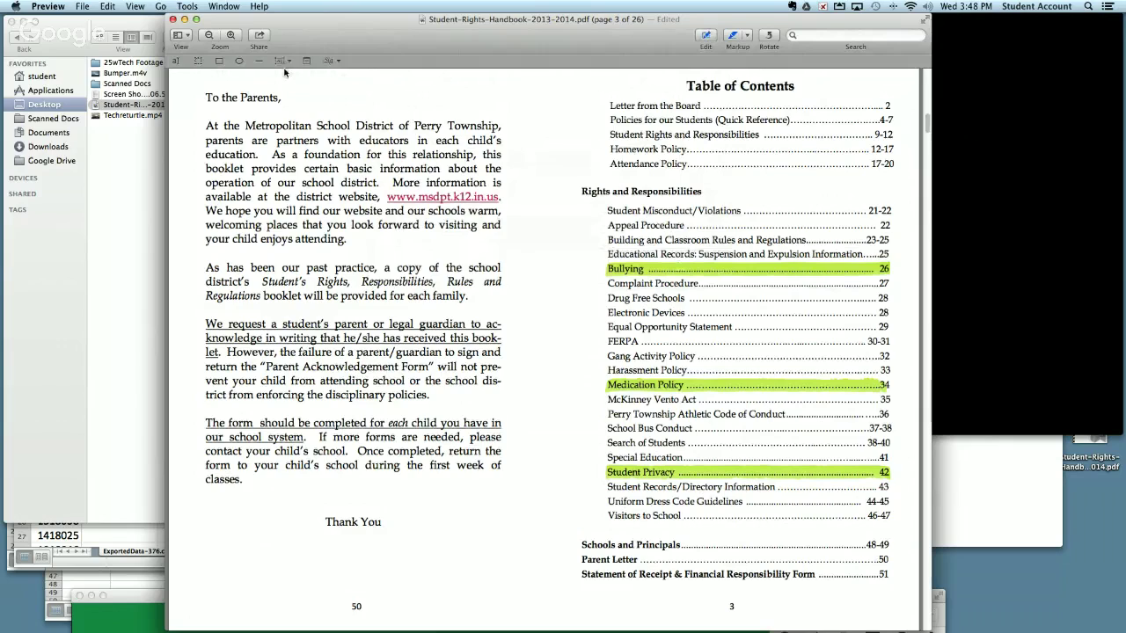
click(220, 60)
drag(212, 121, 440, 220)
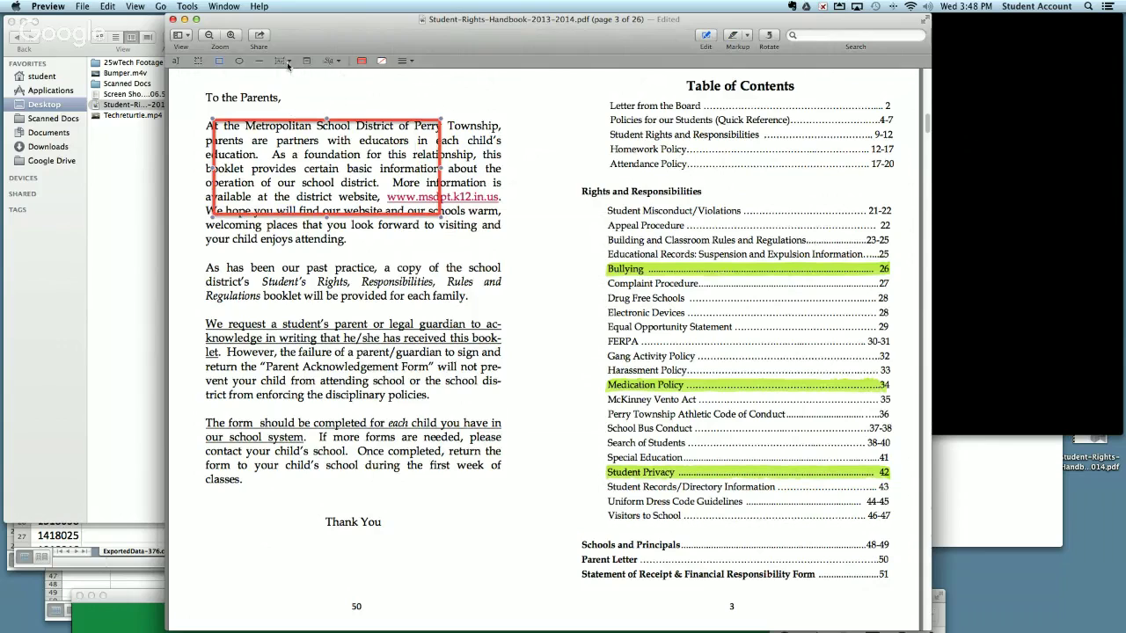
Try the signature and text-selection tools, then move the Preview window slightly right
click(331, 61)
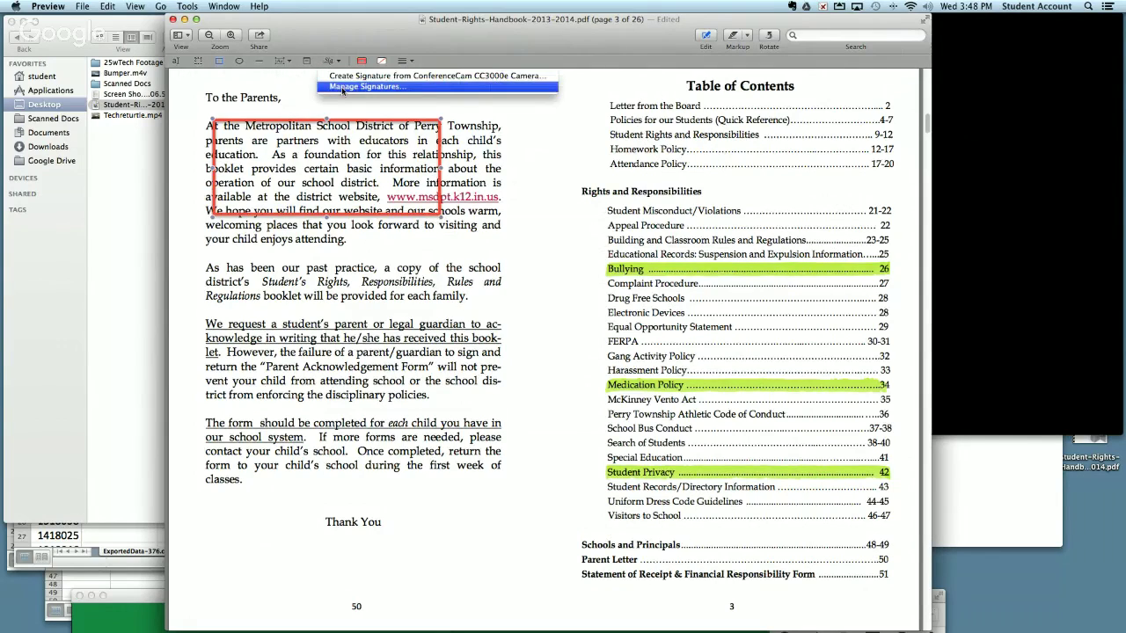
click(339, 65)
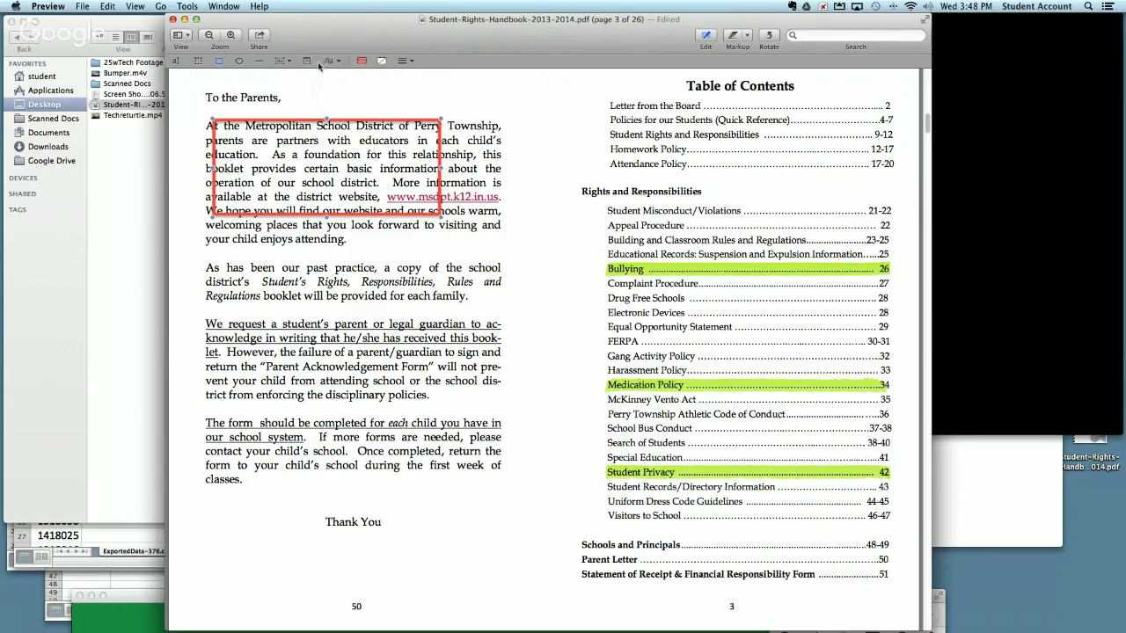
click(175, 60)
drag(418, 300, 485, 273)
click(485, 272)
scroll(546, 132, down, 3)
scroll(546, 143, up, 5)
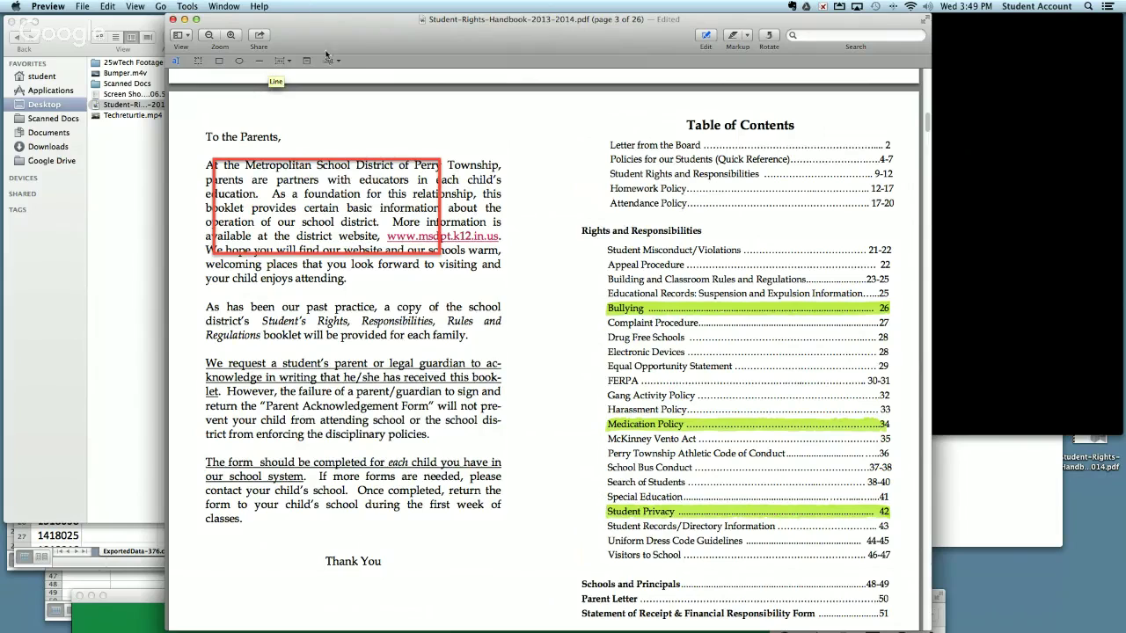
right_click(379, 48)
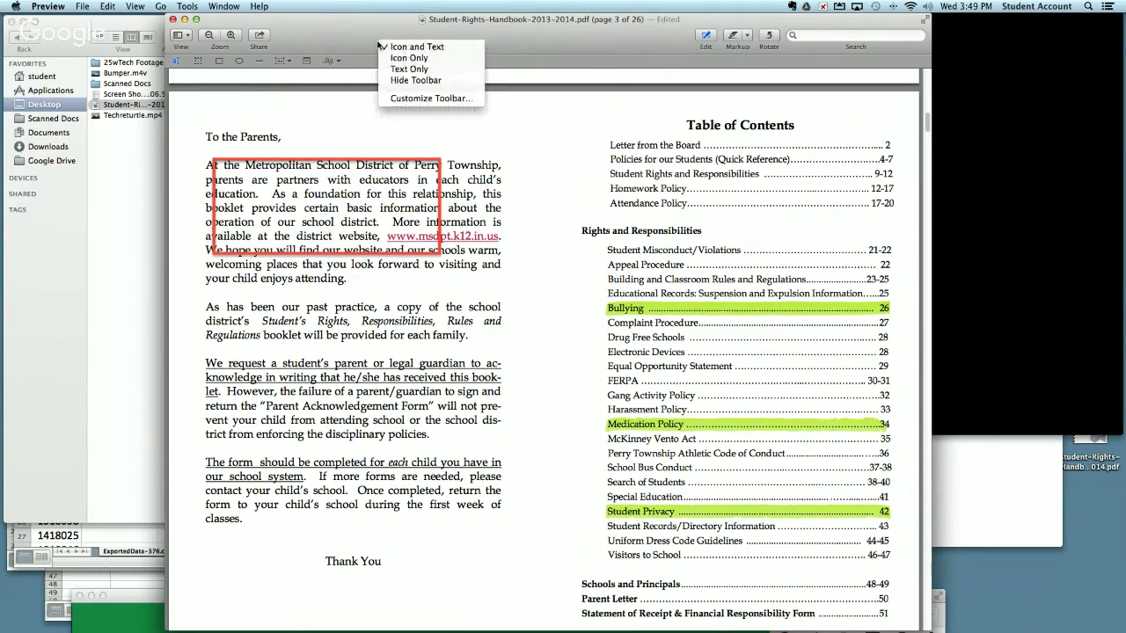
click(340, 130)
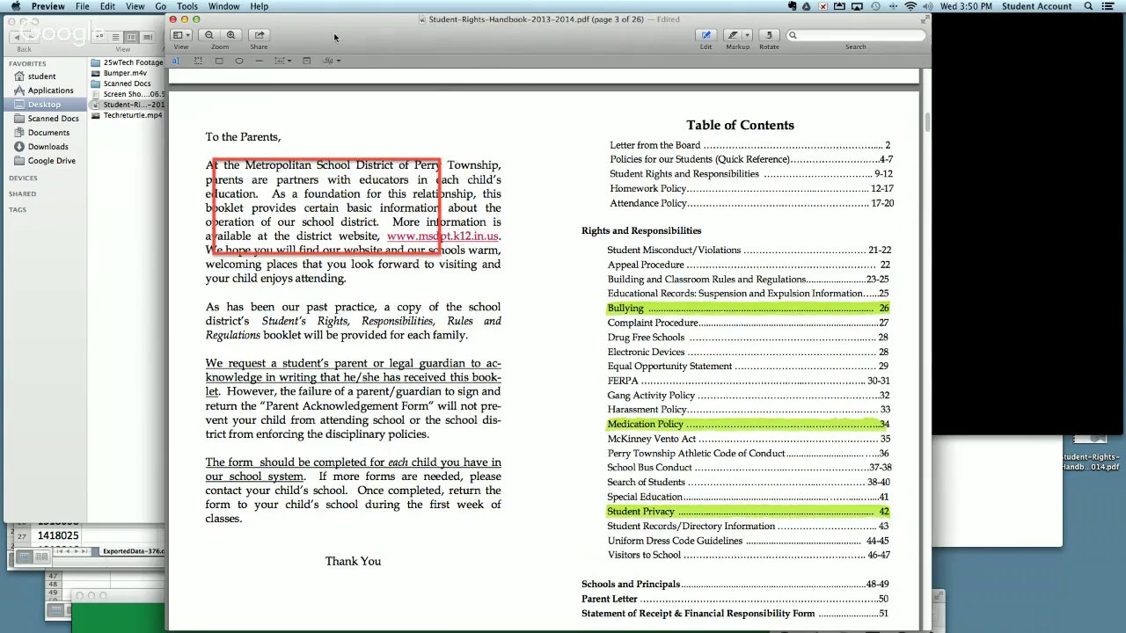
drag(199, 20, 271, 24)
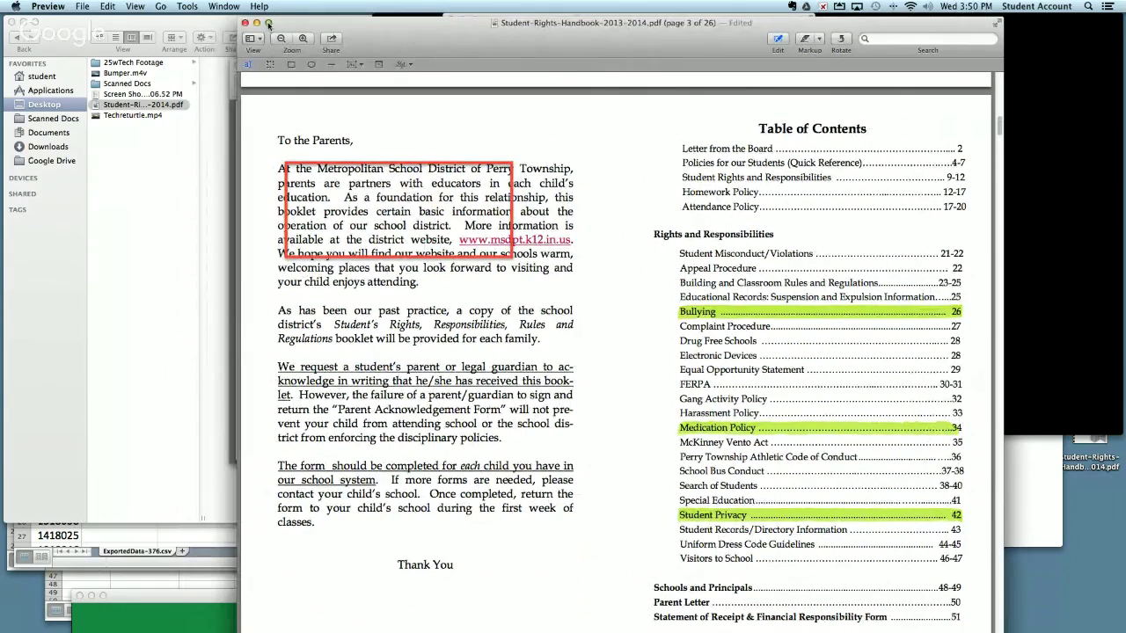
Quit Preview and move the Finder Desktop window to the right
click(49, 6)
click(66, 112)
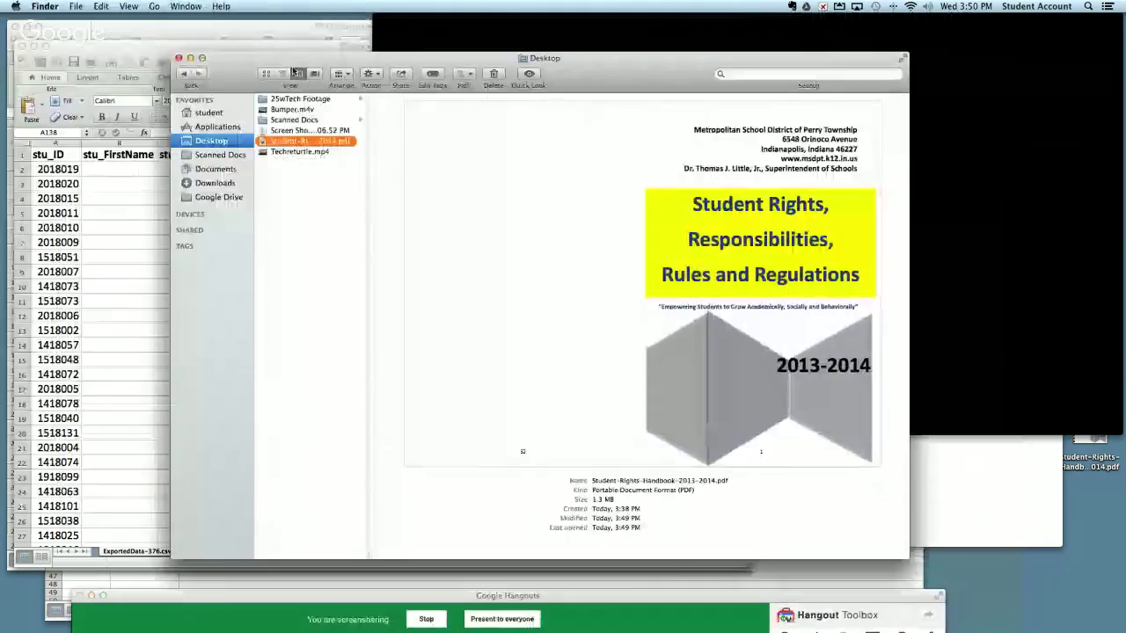
drag(294, 72, 367, 59)
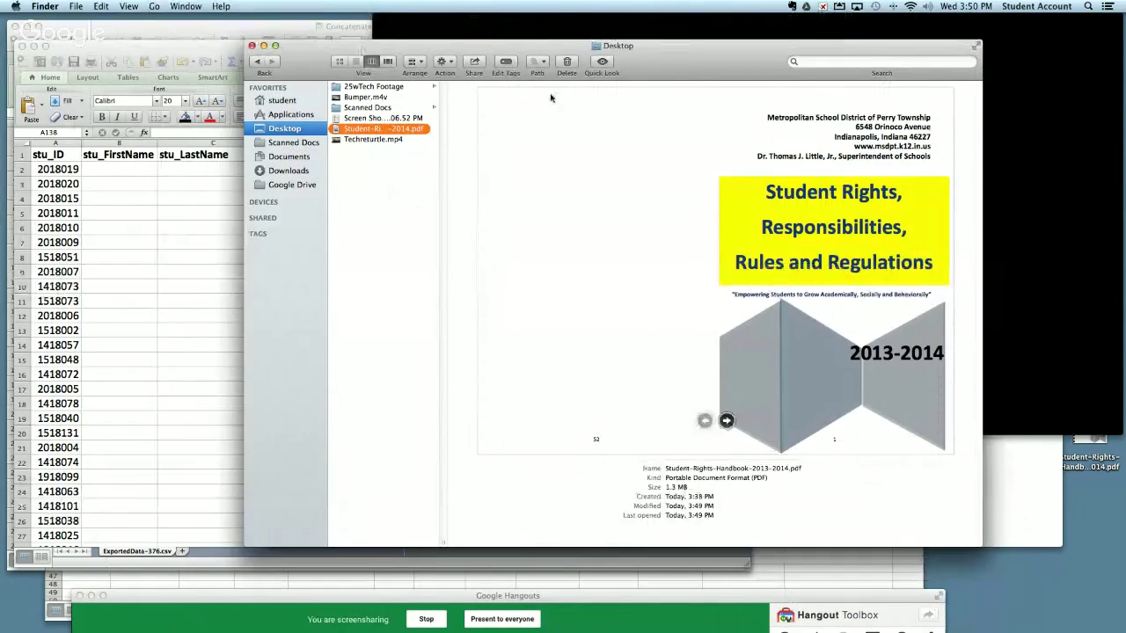
Look at the Finder toolbar menu and the actions for Techreturtle.mp4 without changing anything
right_click(669, 70)
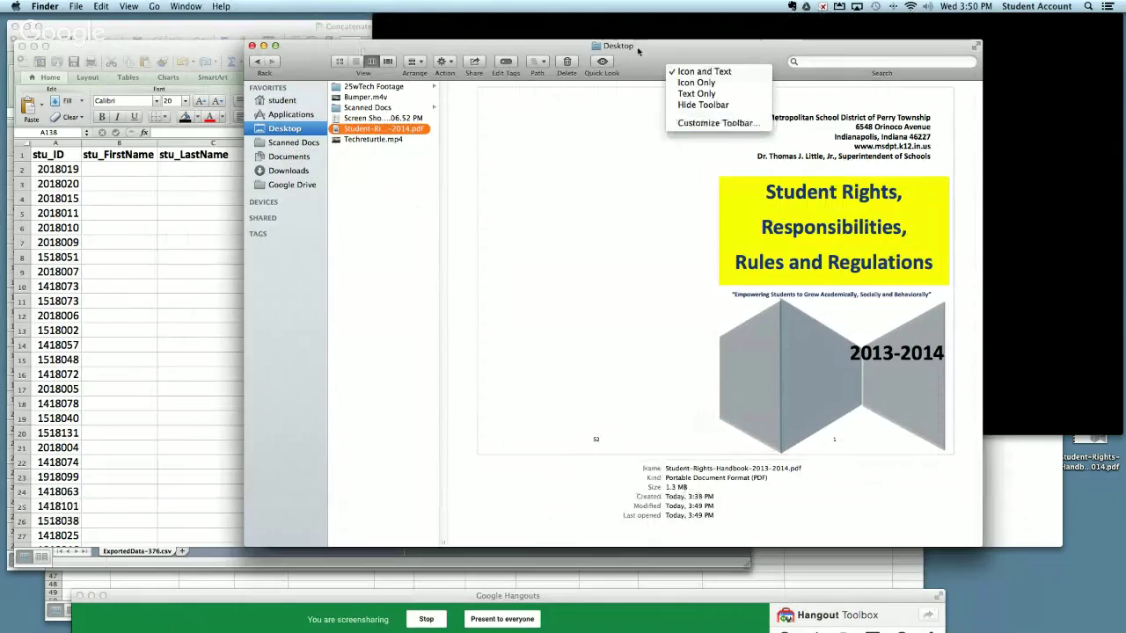
click(640, 53)
right_click(375, 143)
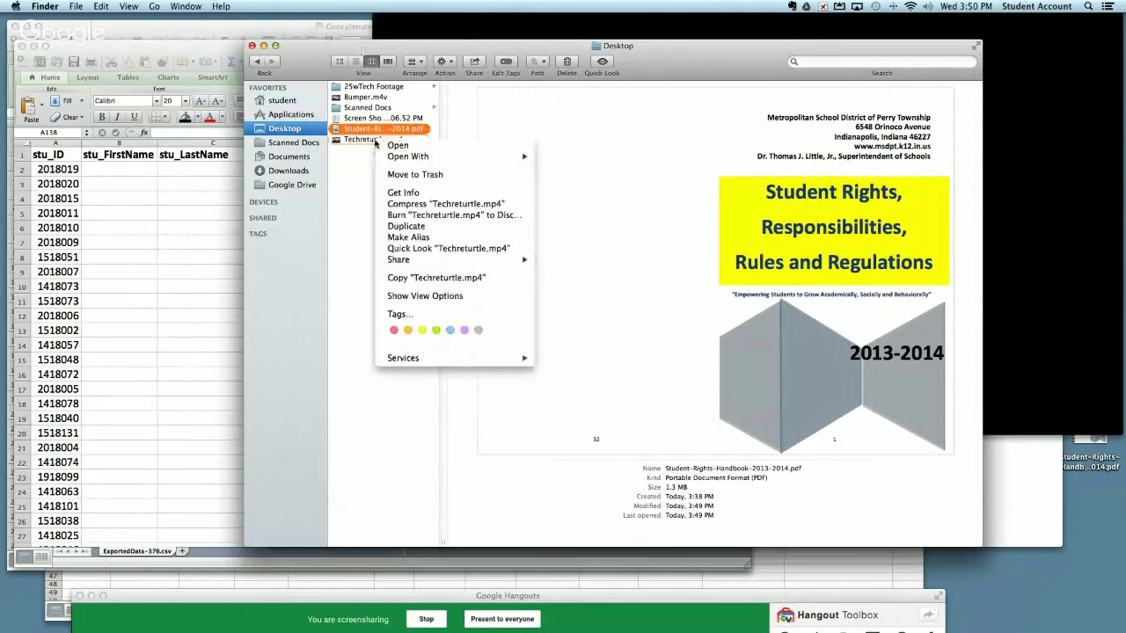
click(345, 167)
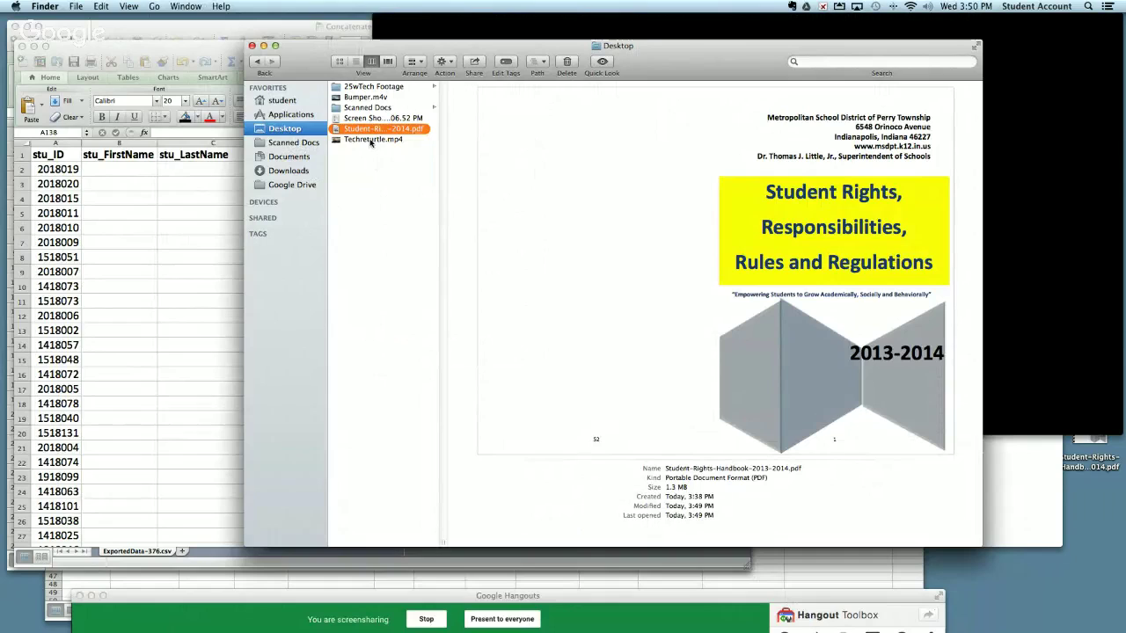
right_click(370, 142)
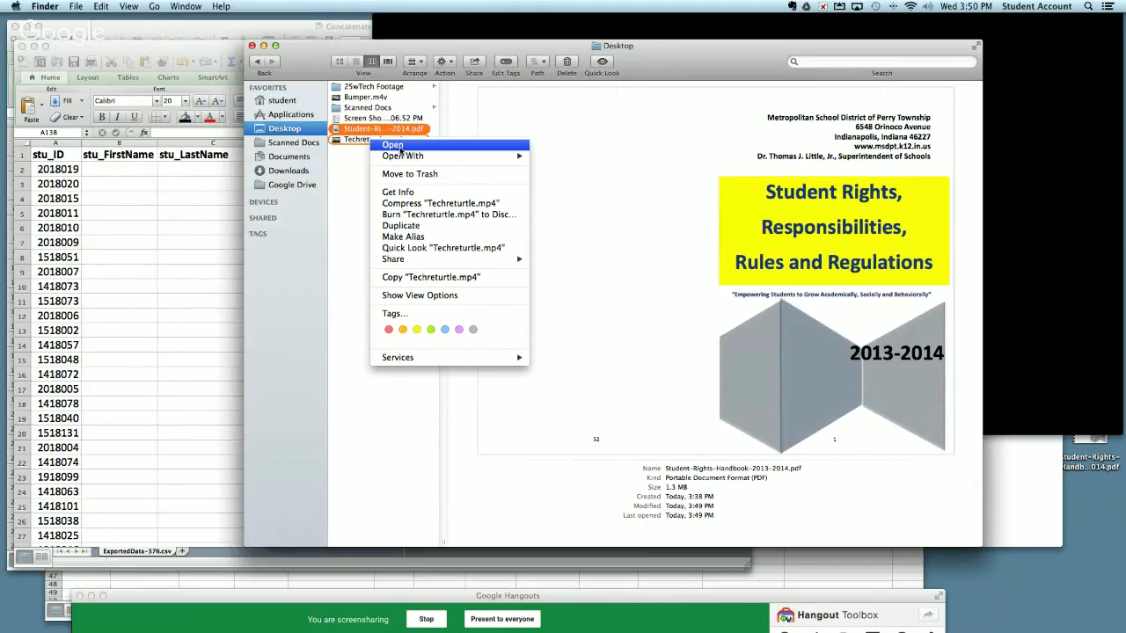
mouse_move(405, 156)
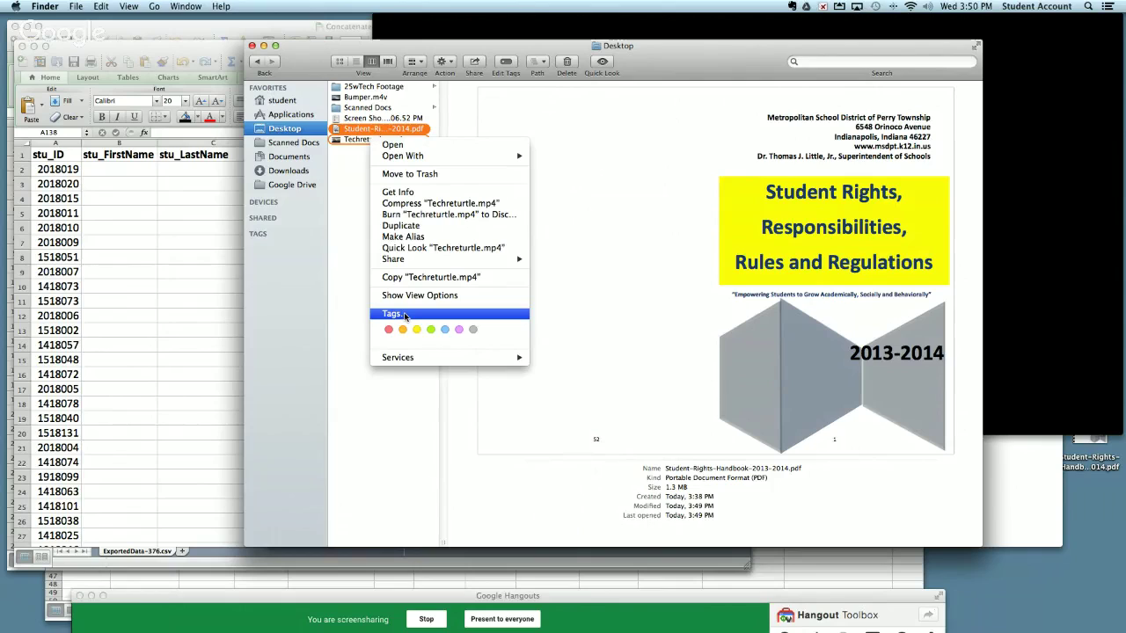
click(338, 237)
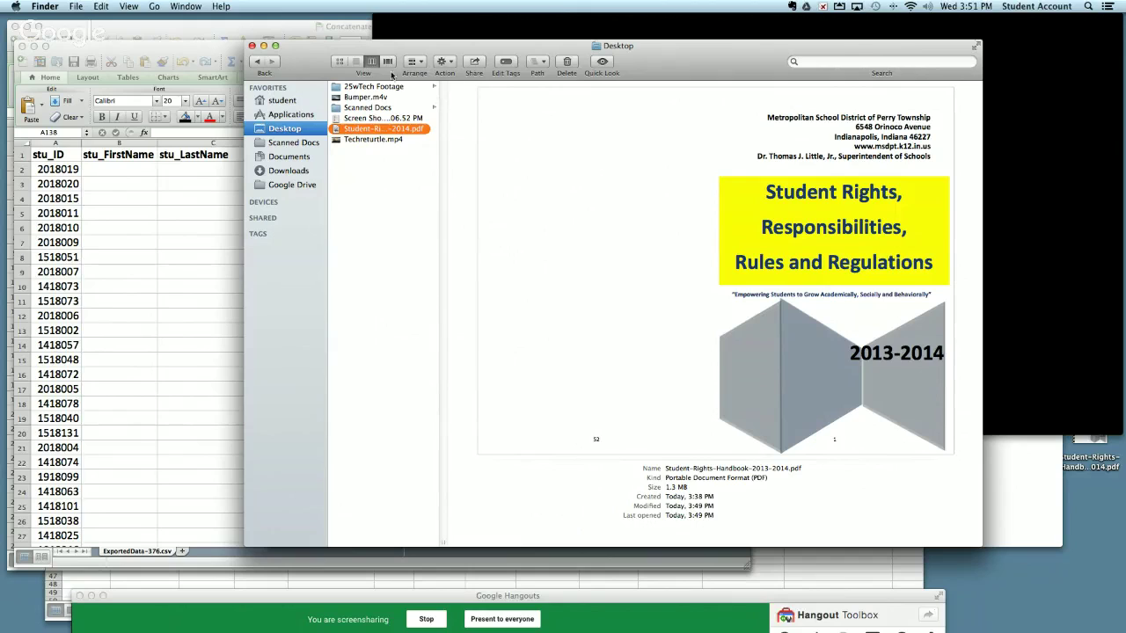
Switch to list view and Quick Look the student rights handbook, paging ahead before closing it
click(355, 61)
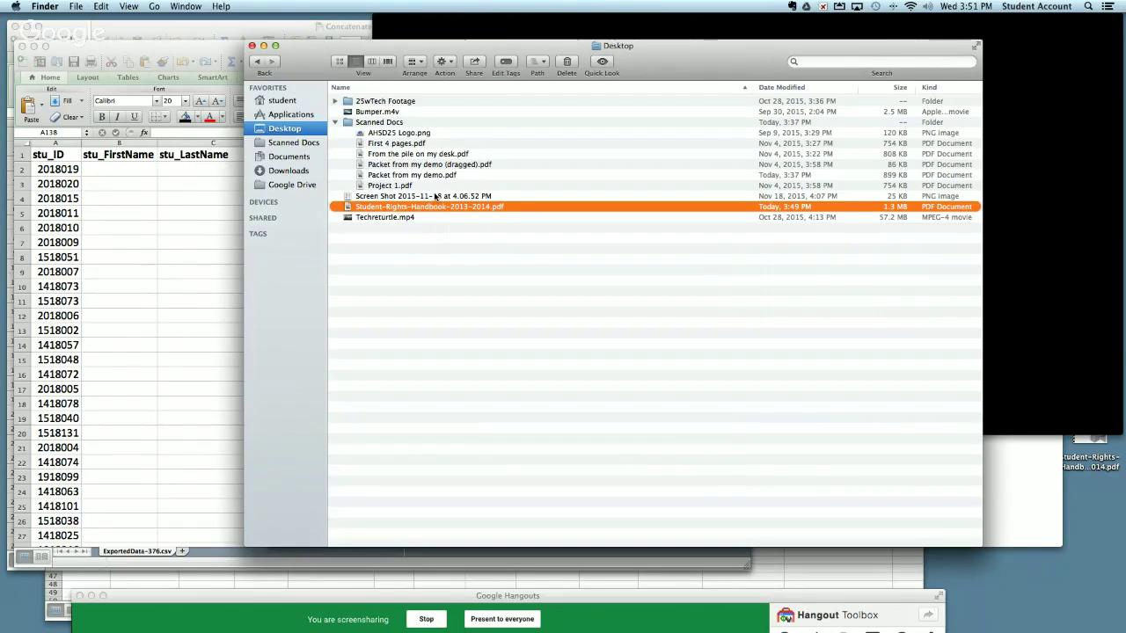
click(397, 260)
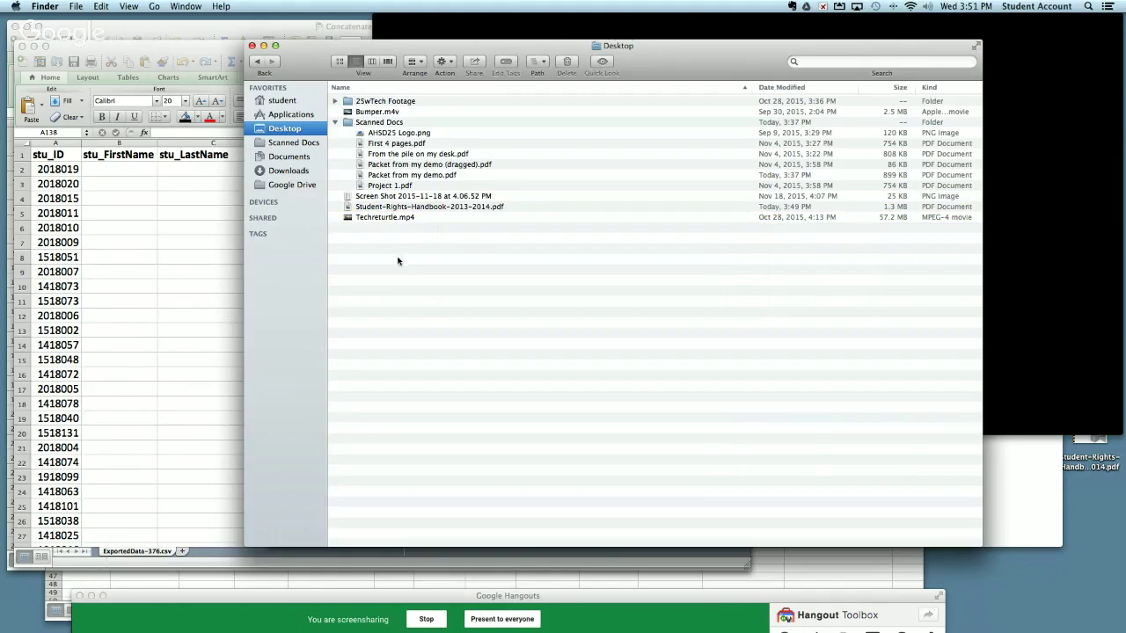
click(392, 207)
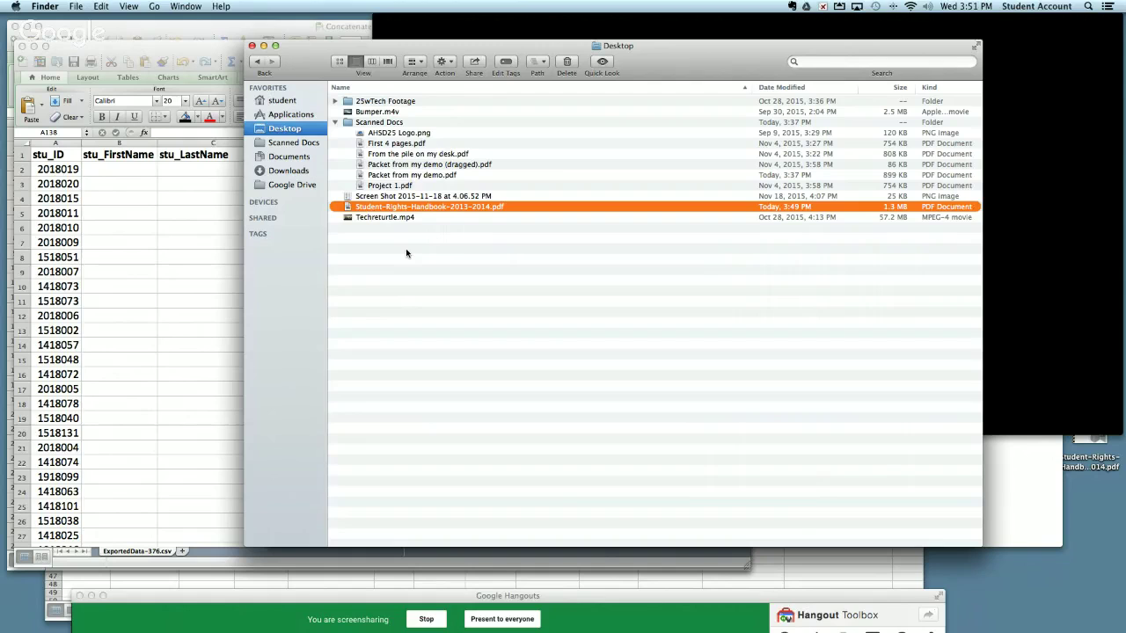
key(space)
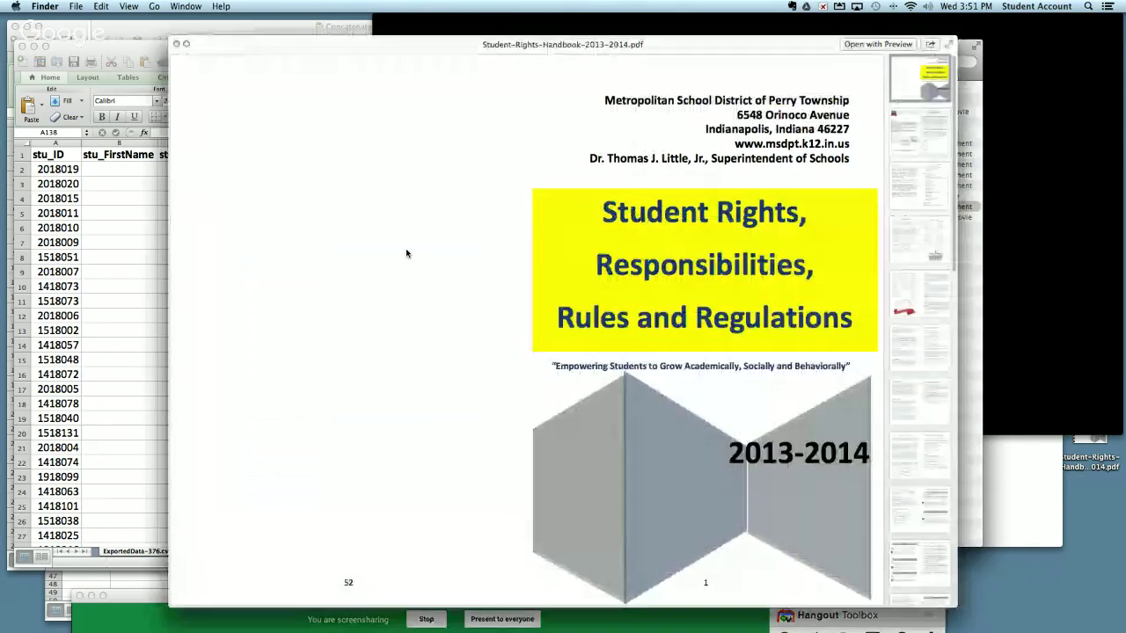
click(917, 130)
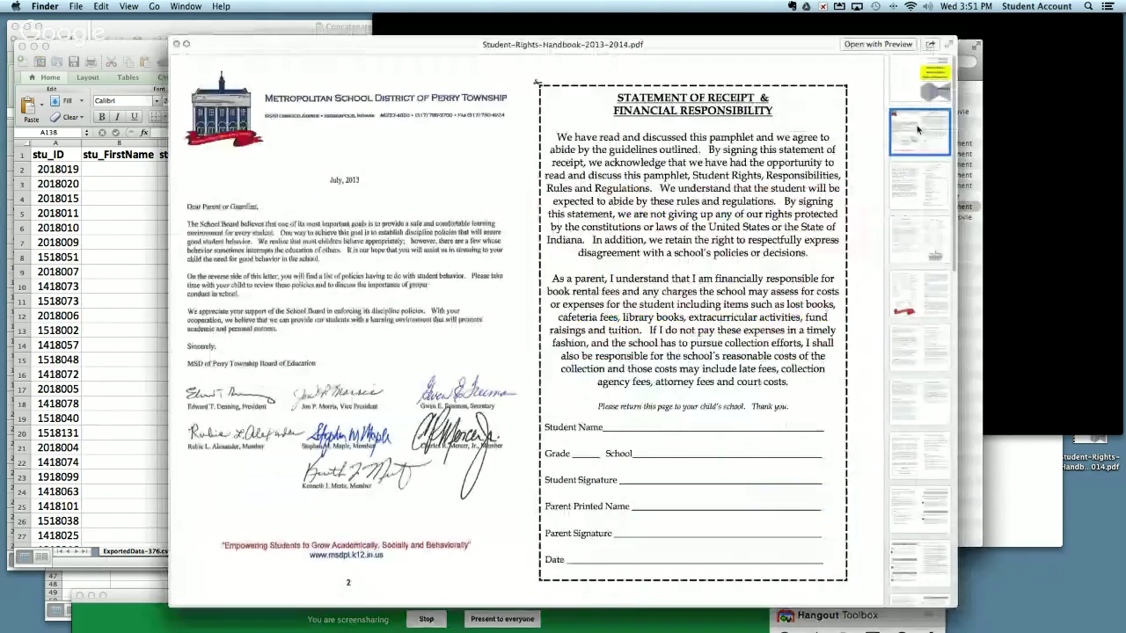
key(Down)
key(Down)
key(Down)
key(Down)
key(Down)
key(Down)
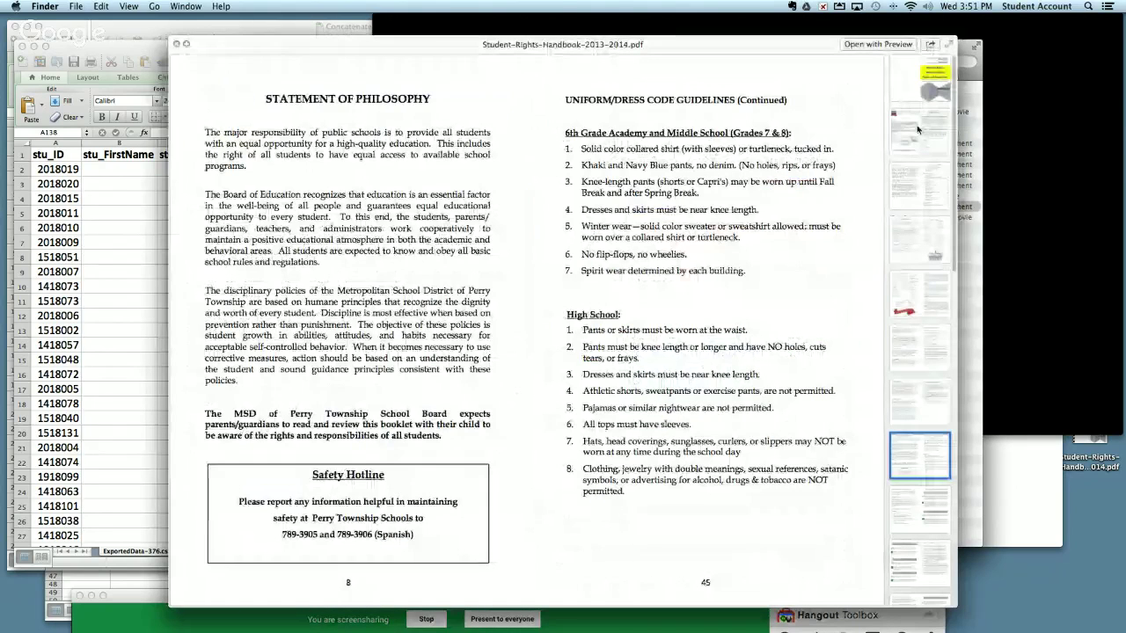
key(space)
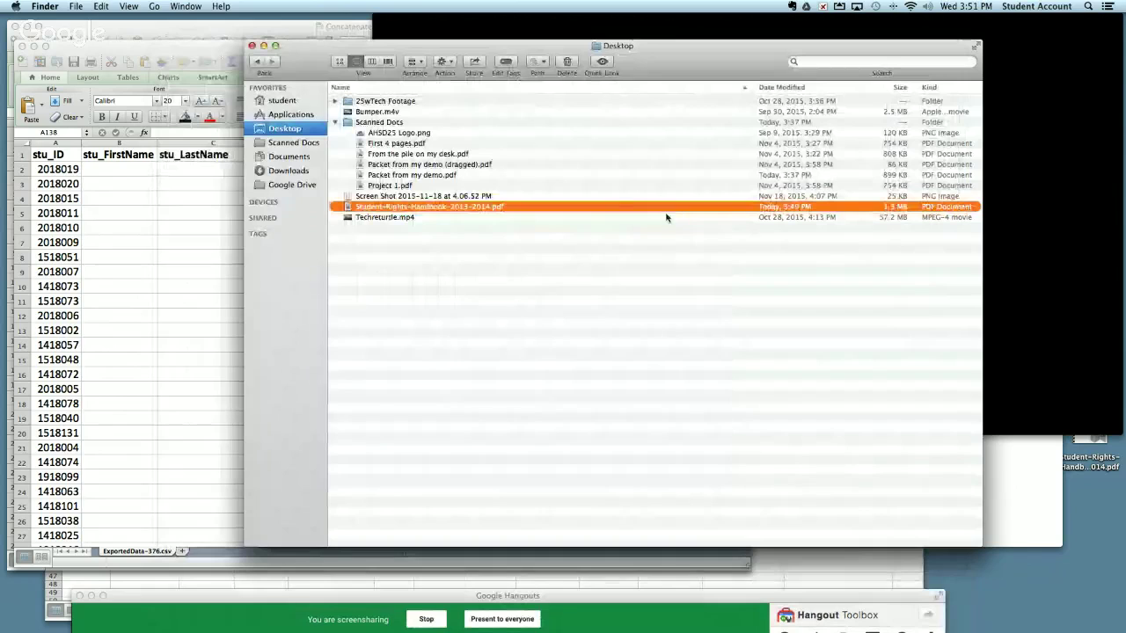
Quick Look the Techreturtle.mp4 video briefly, then close the preview
click(368, 218)
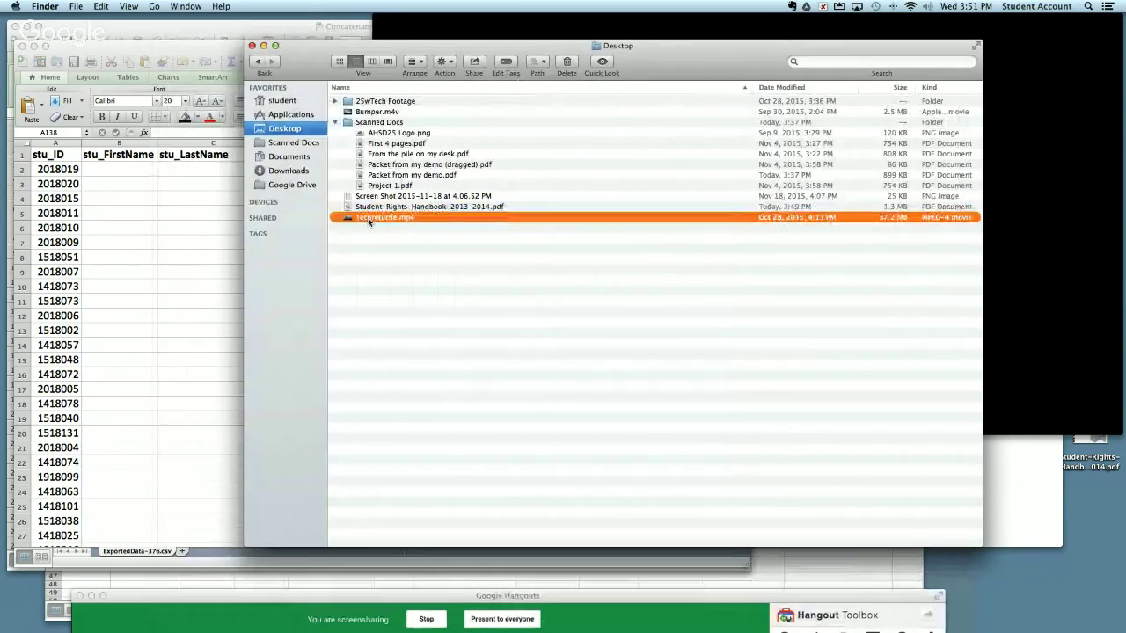
key(space)
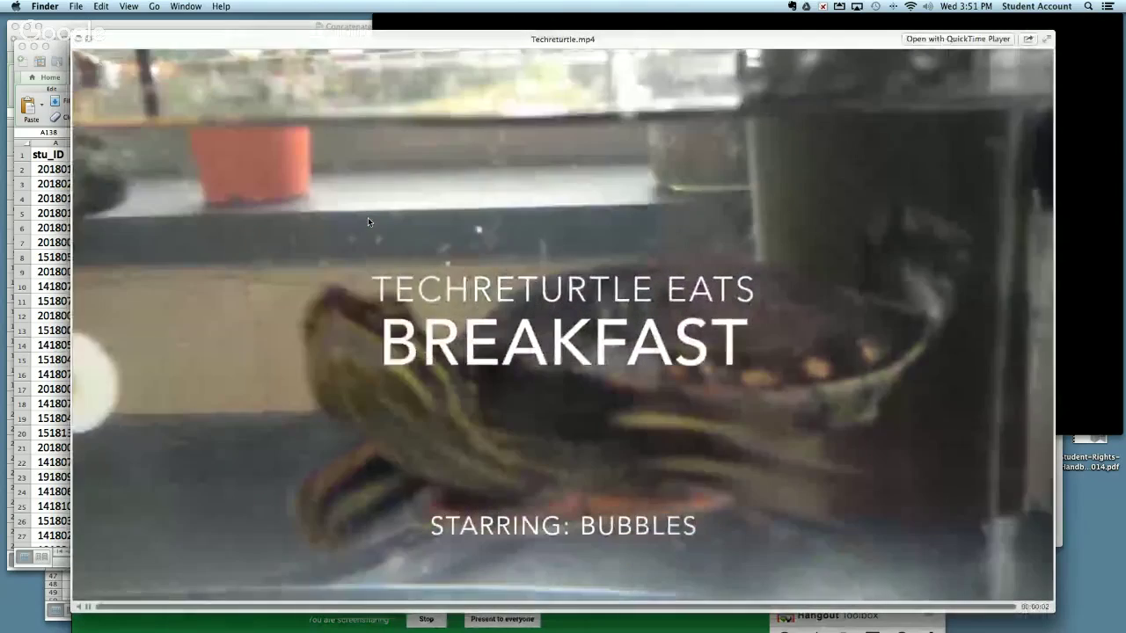
key(space)
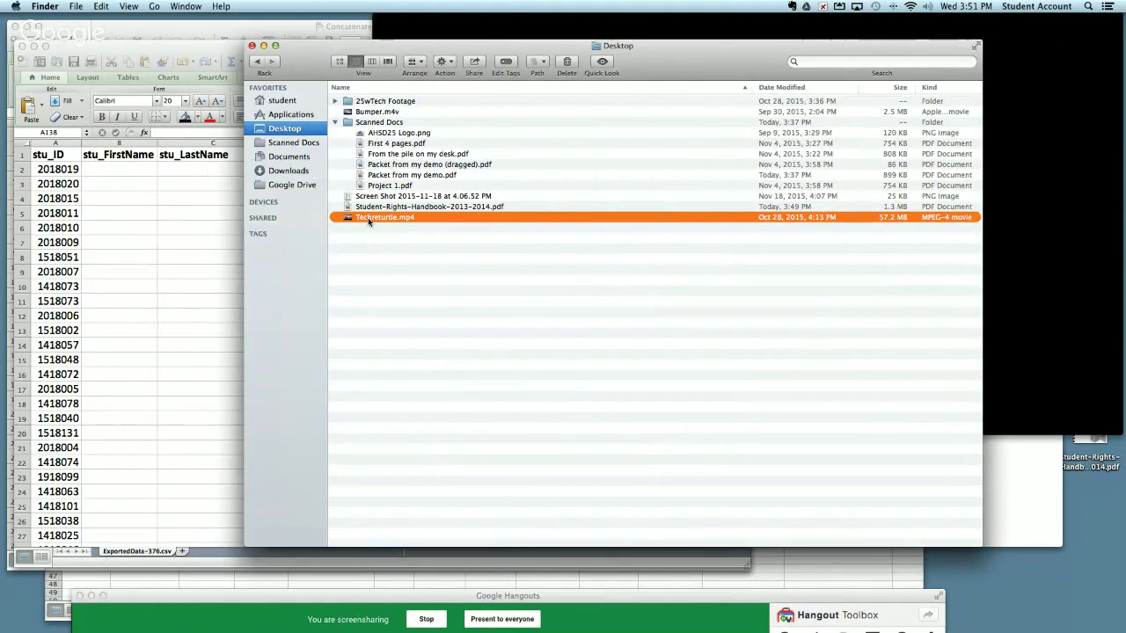
Switch to Wunderlist, move its window left and enlarge it
key(super+Tab)
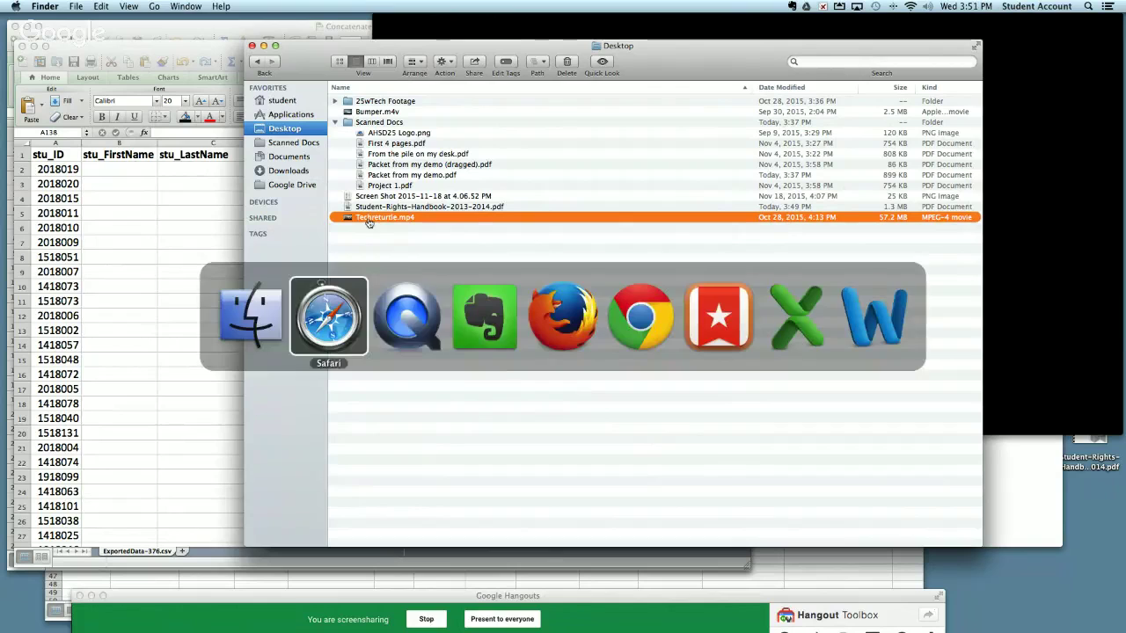
key(super+Tab)
key(super+Tab)
key(super+Tab)
key(super+Tab)
key(super+Tab)
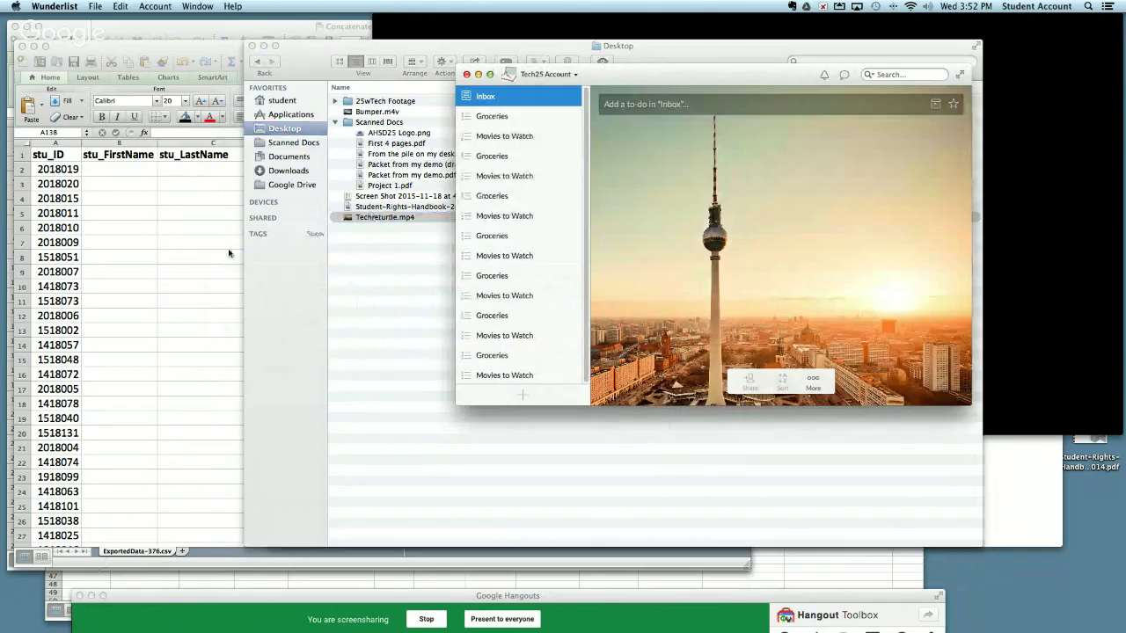
drag(598, 77, 576, 76)
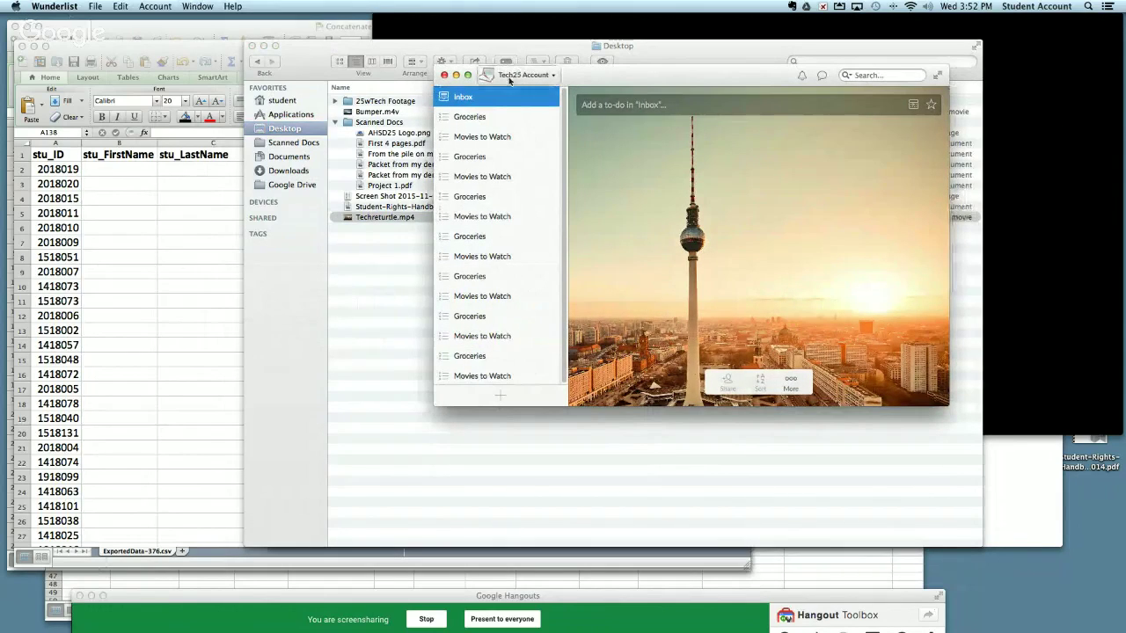
drag(644, 88, 525, 92)
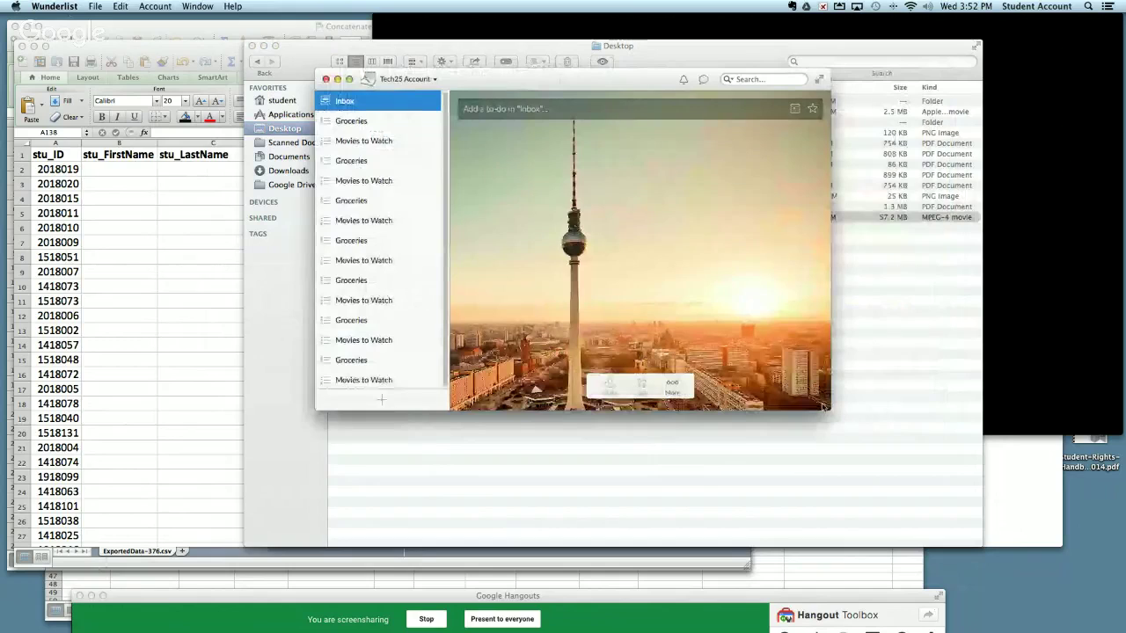
drag(828, 408, 875, 552)
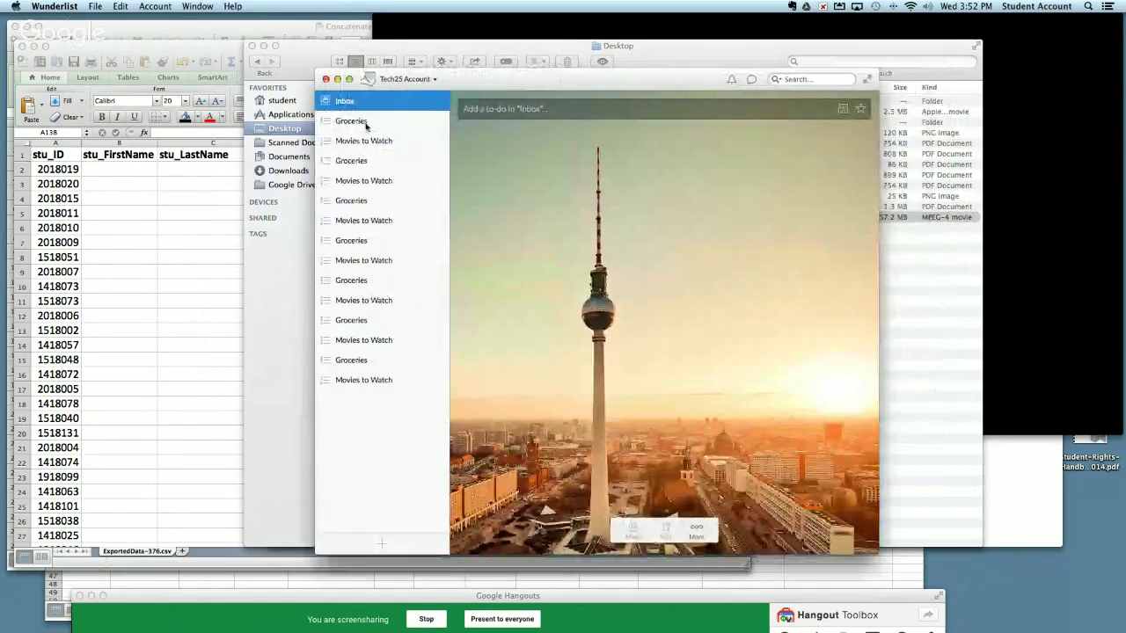
Add the Inbox to-do 'Buy book for brother', then begin a new list
click(528, 108)
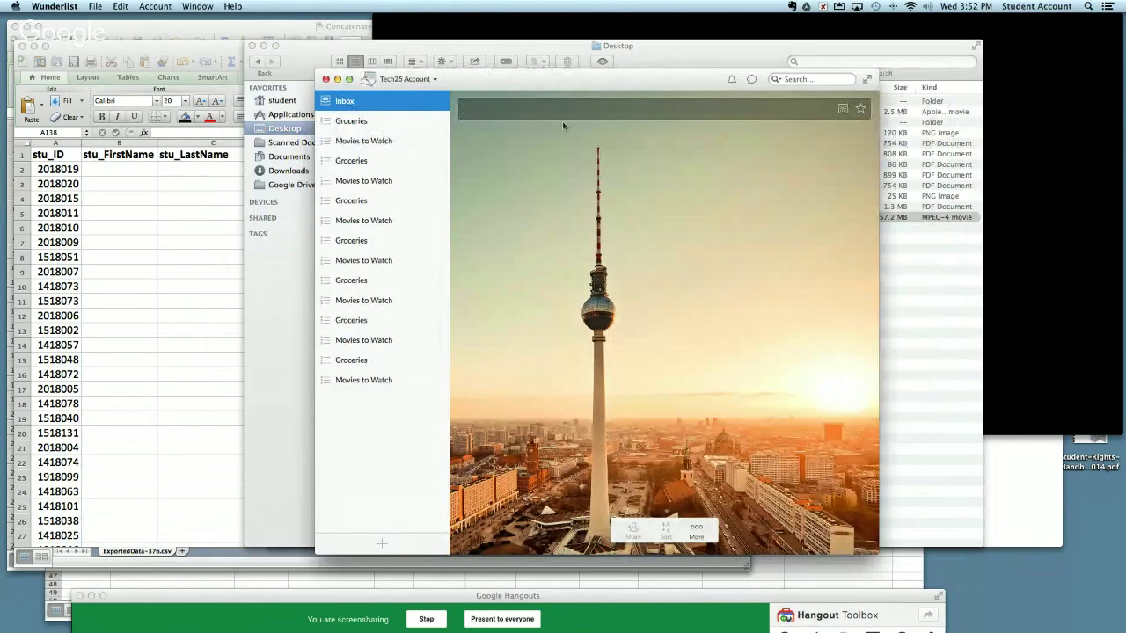
text(Buy book for brother)
key(Return)
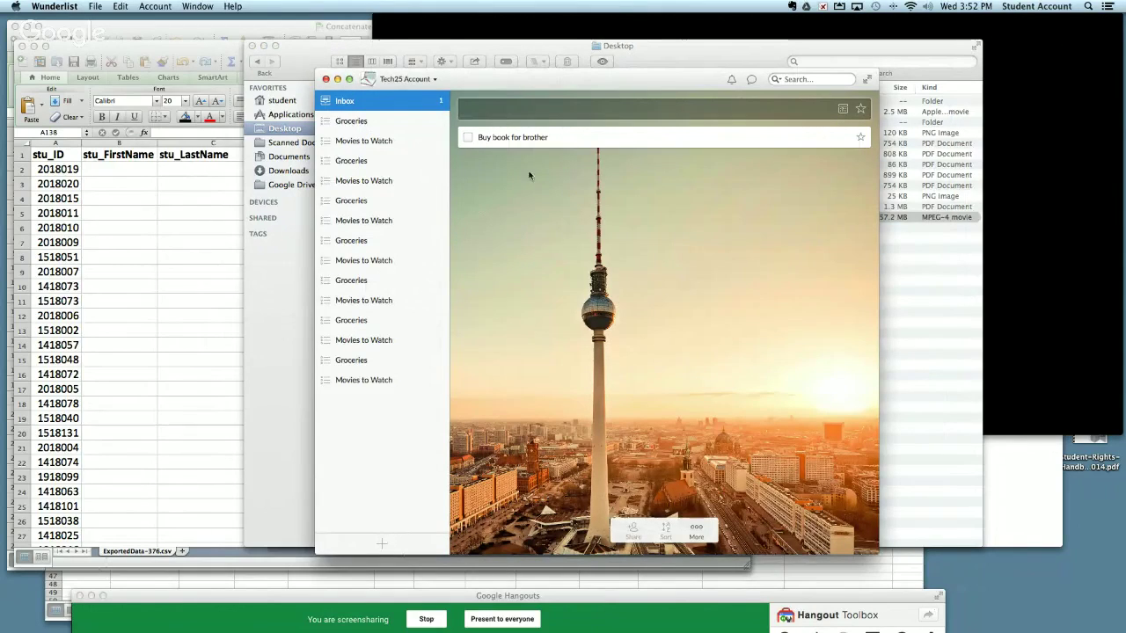
click(367, 143)
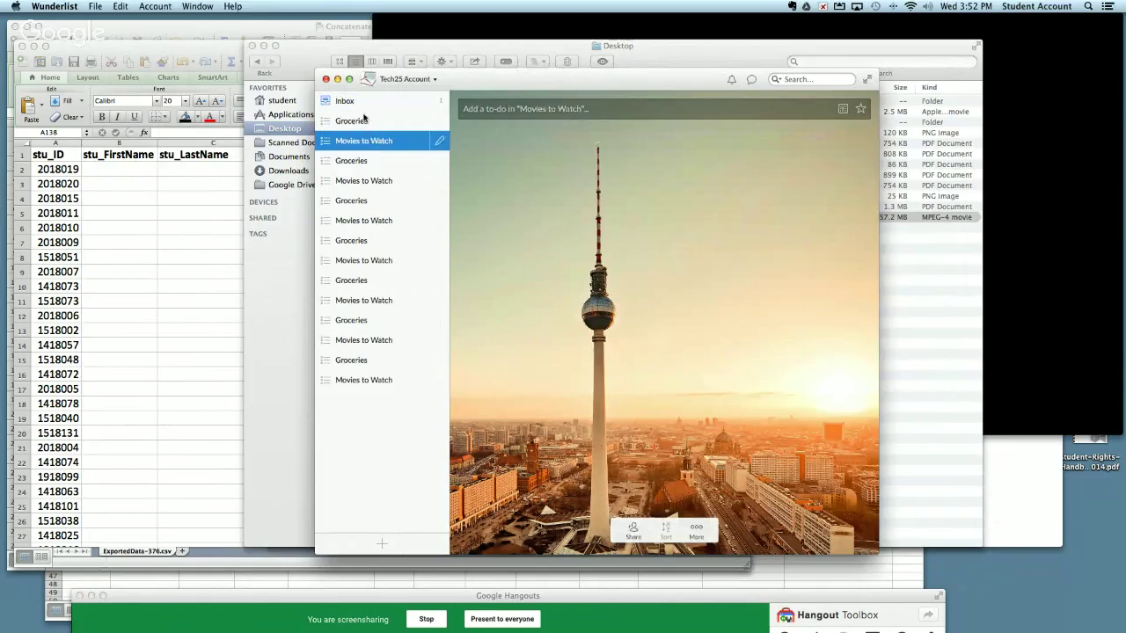
click(364, 118)
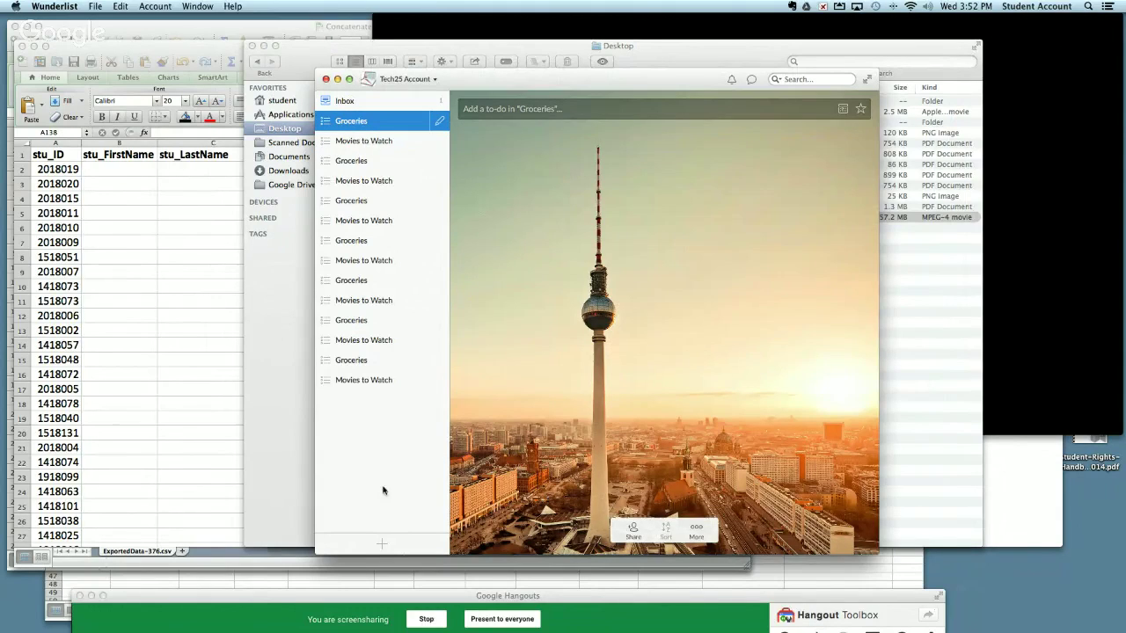
click(380, 544)
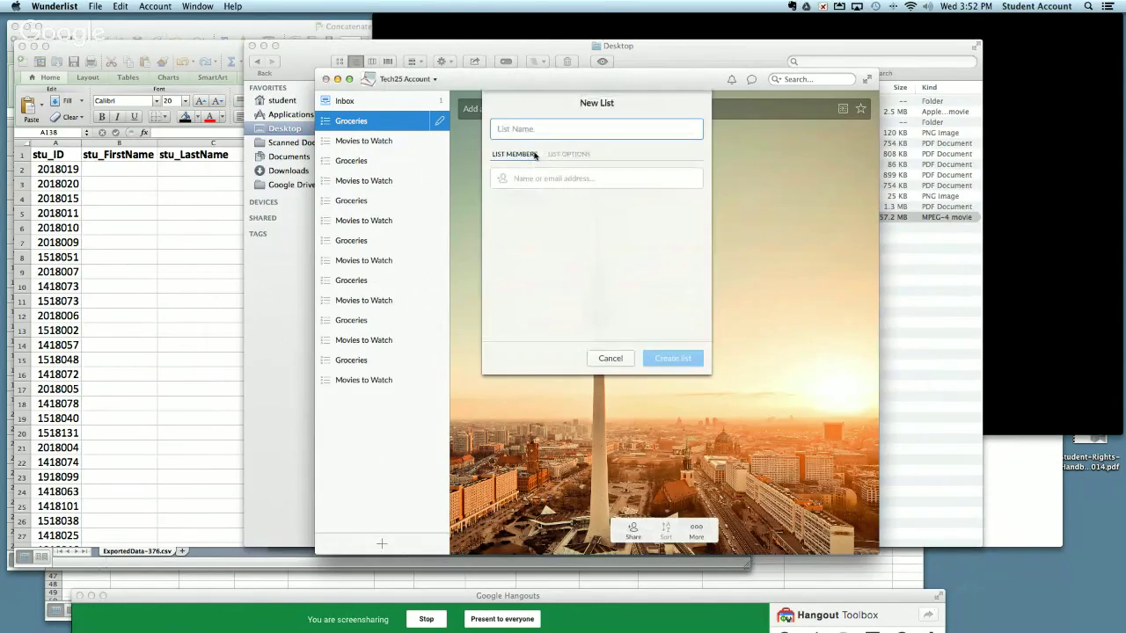
Create a list named Home, select the lists from Groceries to Home, and return to Inbox
text(Home)
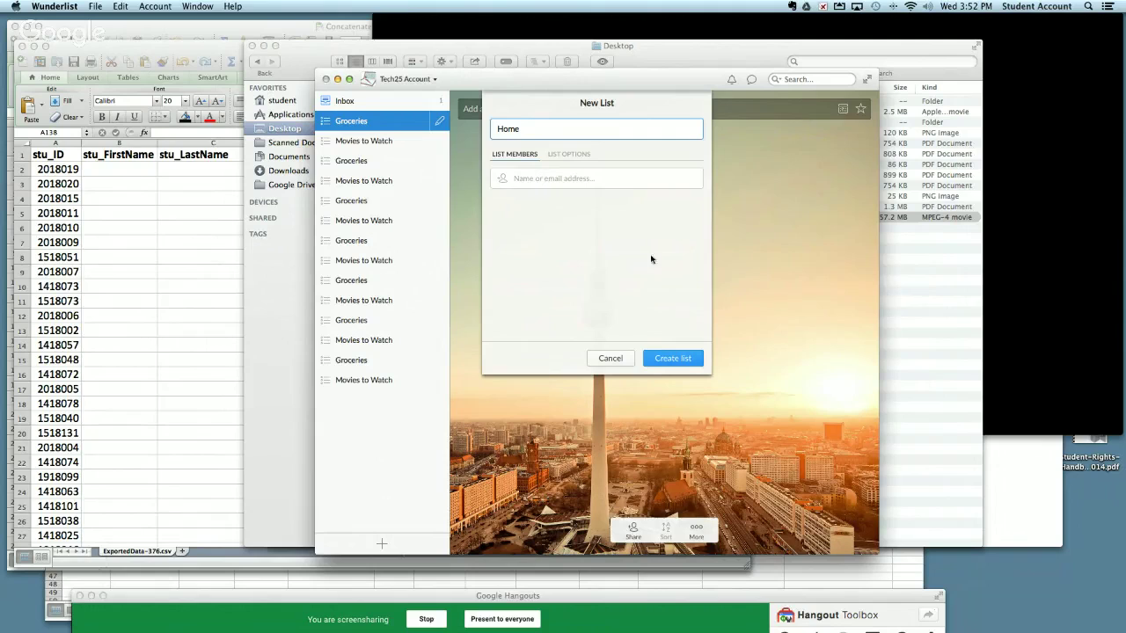
click(666, 358)
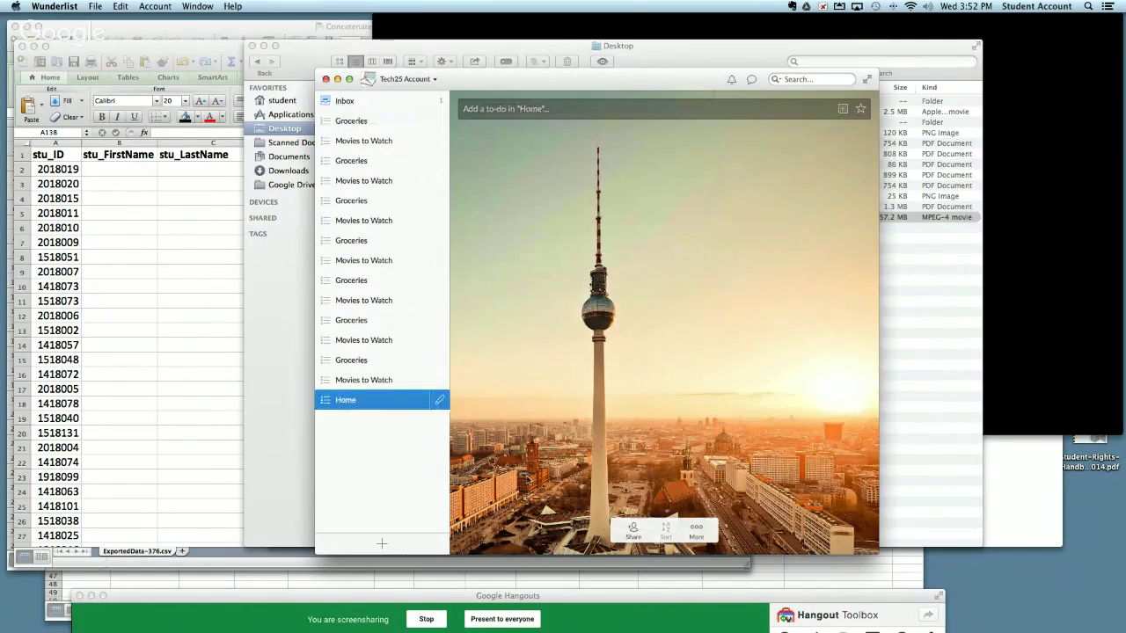
shift+click(372, 380)
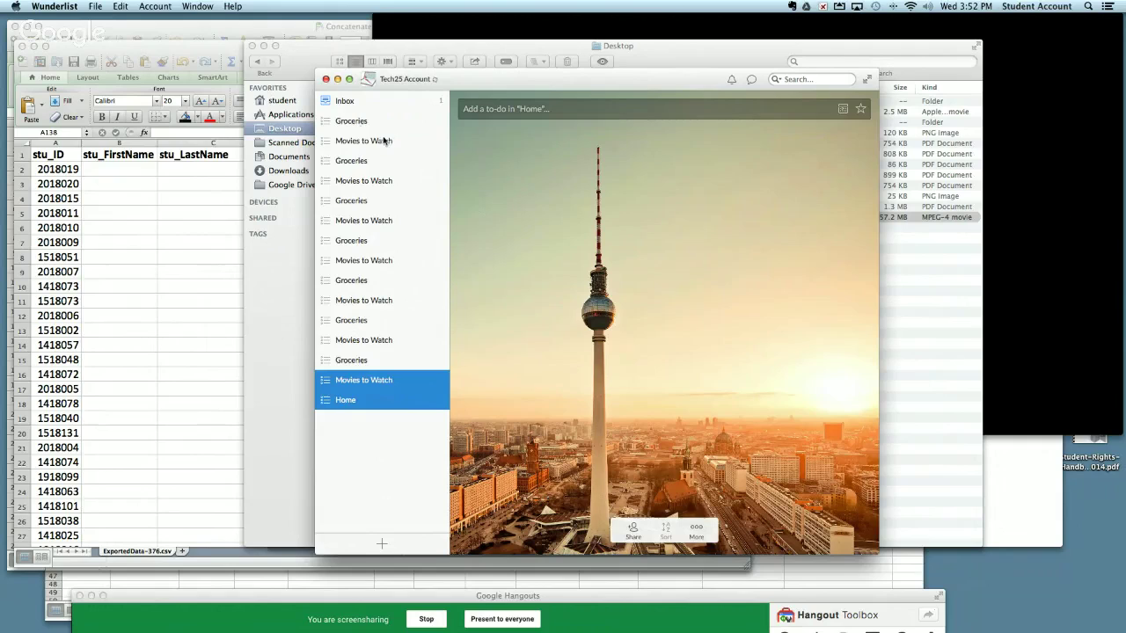
shift+click(359, 126)
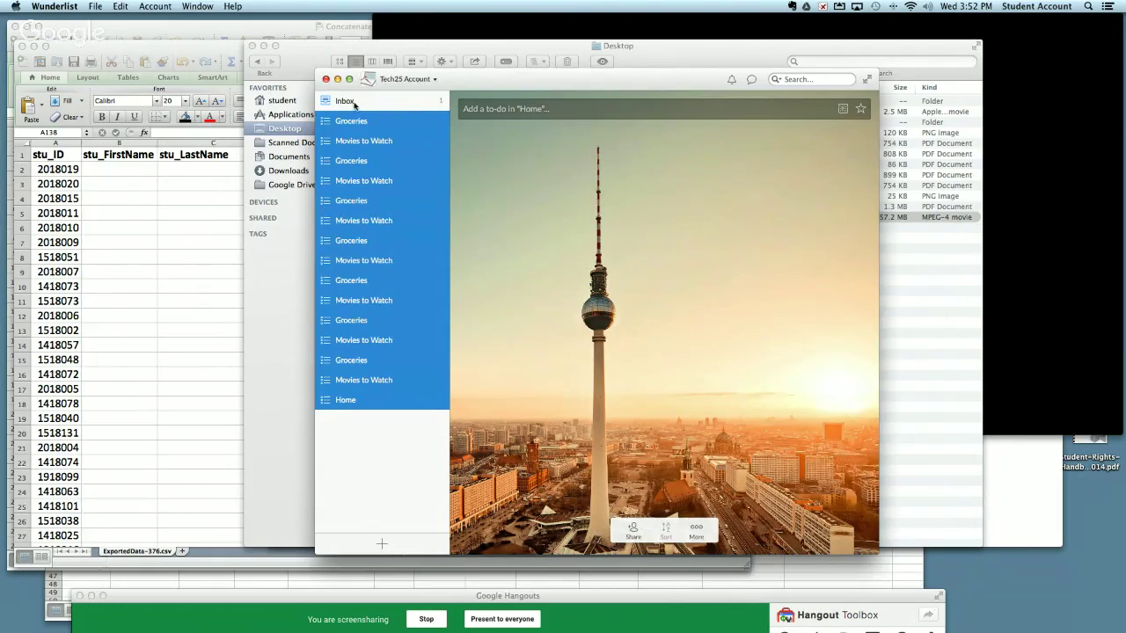
click(355, 103)
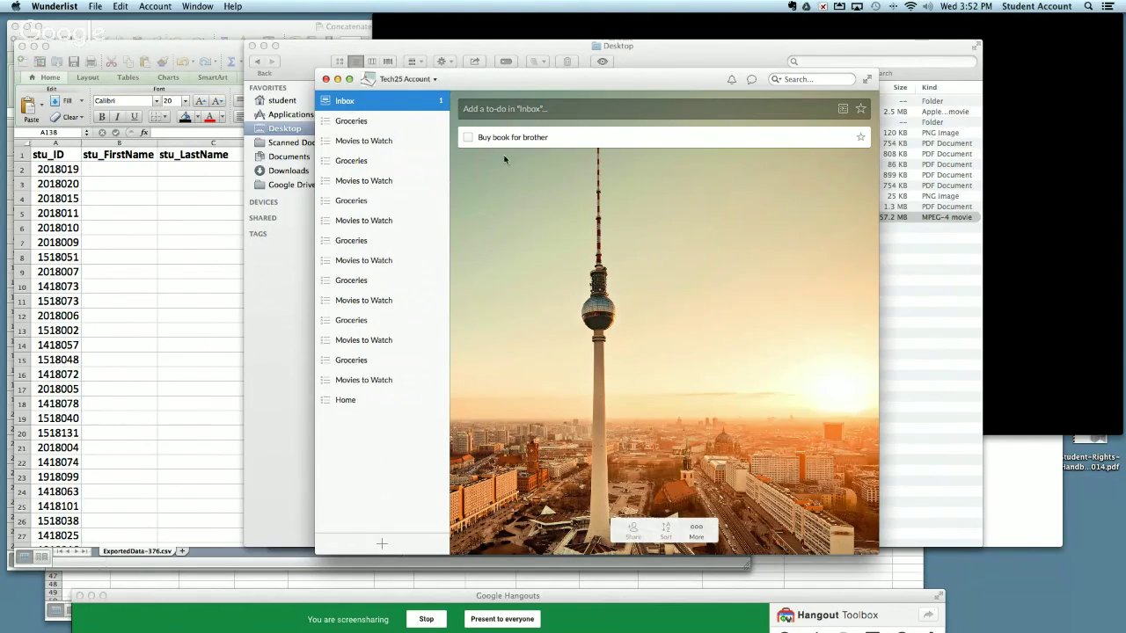
Add the subtask 'Buy a bookmark' to 'Buy book for brother', leaving the due date unset
double_click(642, 142)
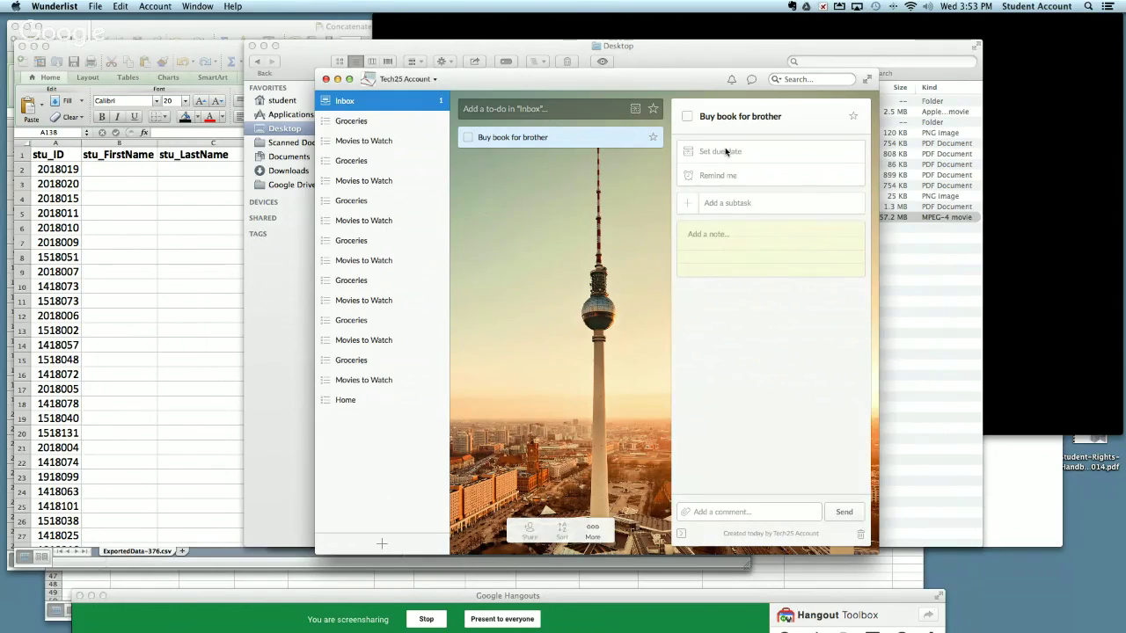
click(726, 151)
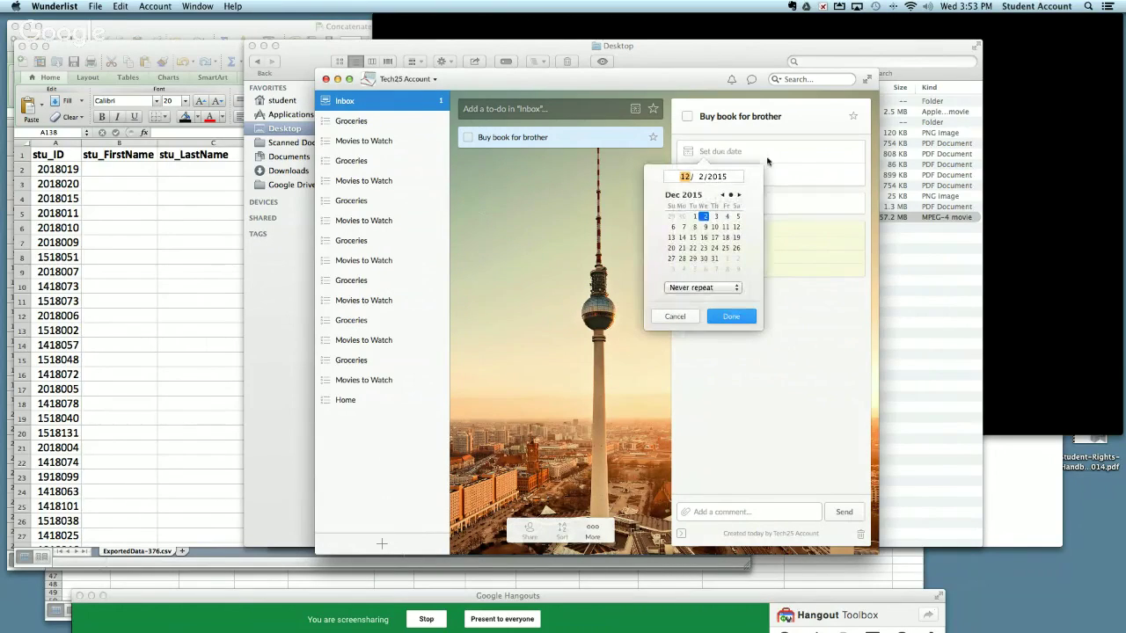
click(683, 318)
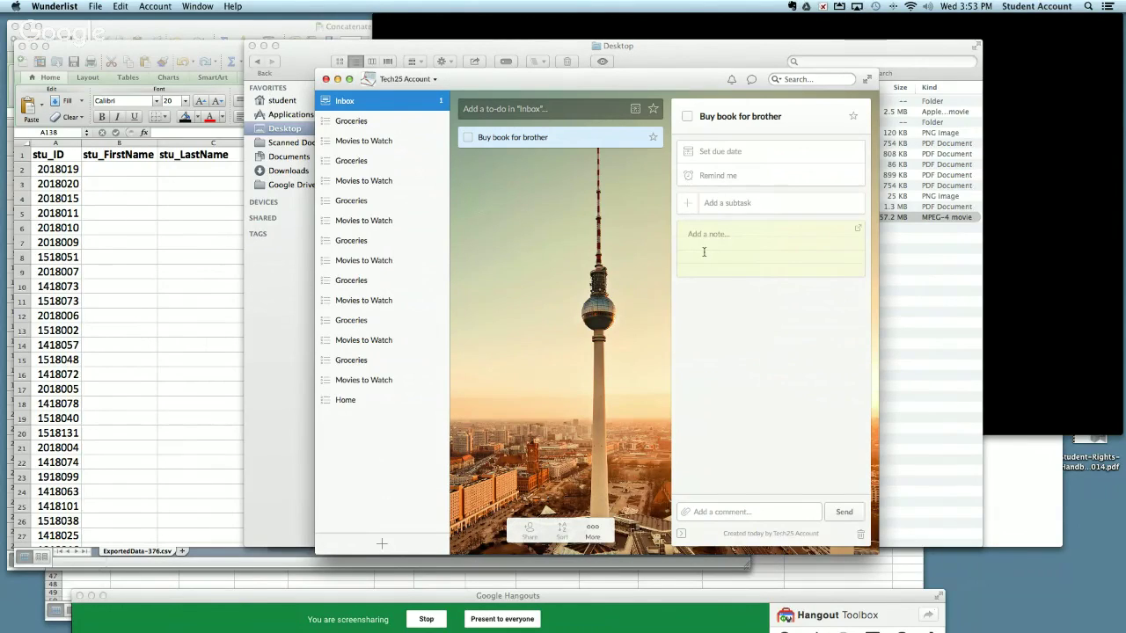
click(720, 204)
key(Return)
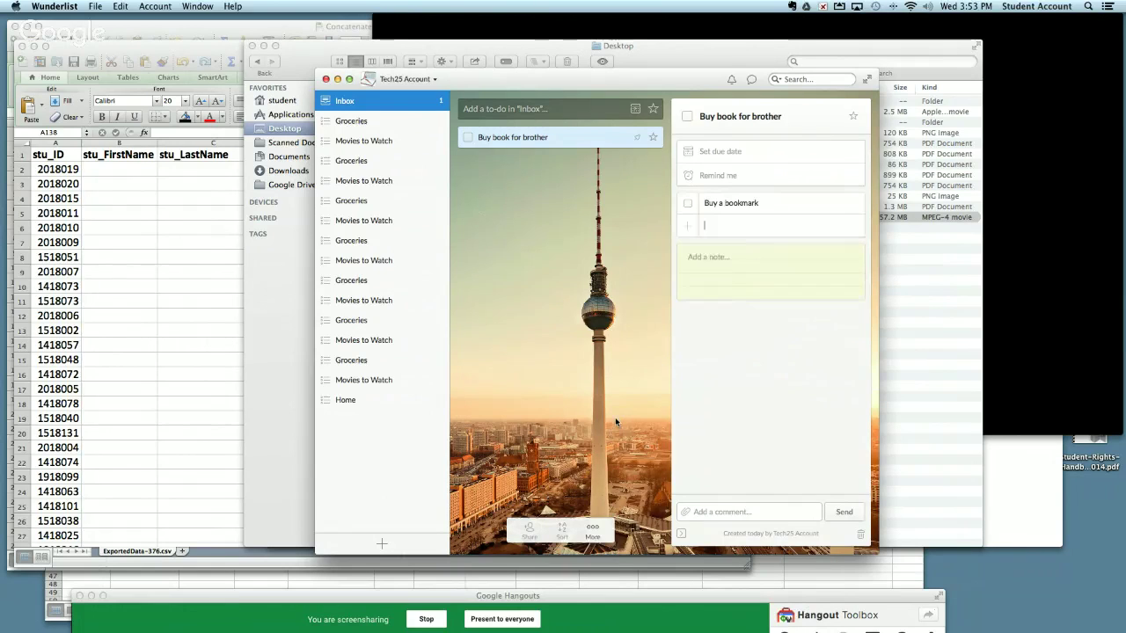
click(615, 419)
double_click(589, 136)
Hide Wunderlist, close the Desktop window, and cancel Skype's authentication prompt from Notification Center
key(super+h)
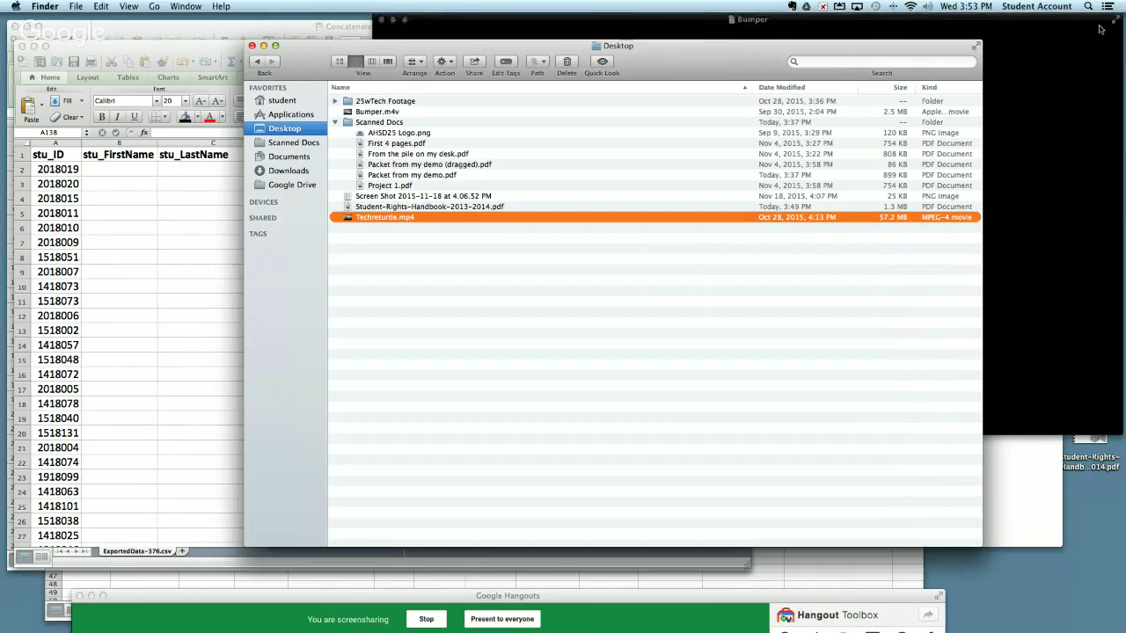
key(super+w)
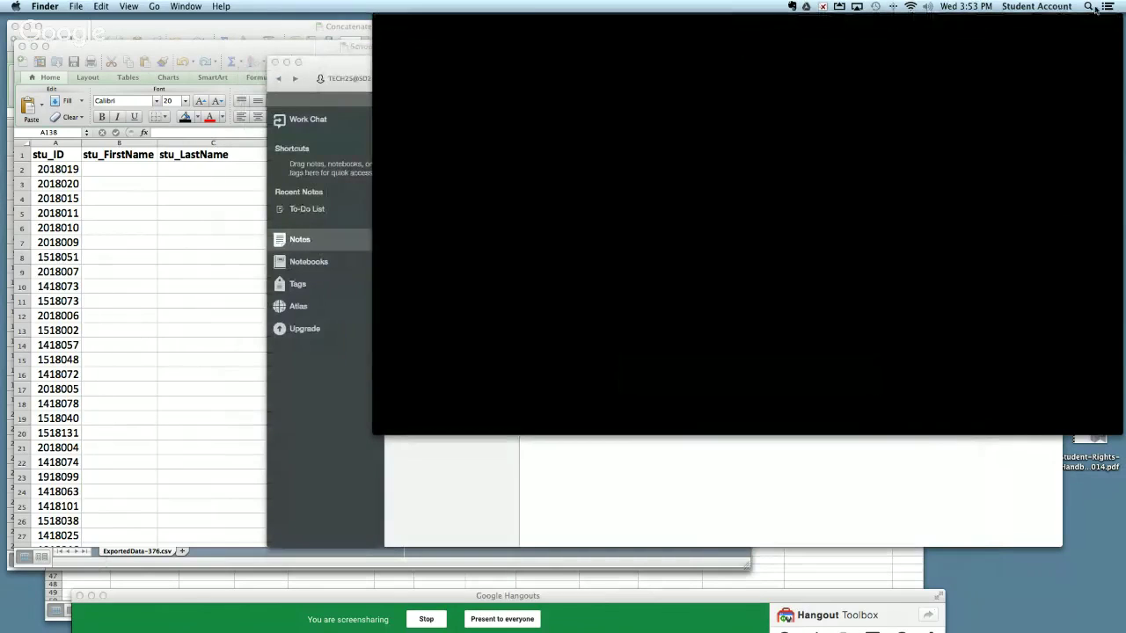
click(1107, 7)
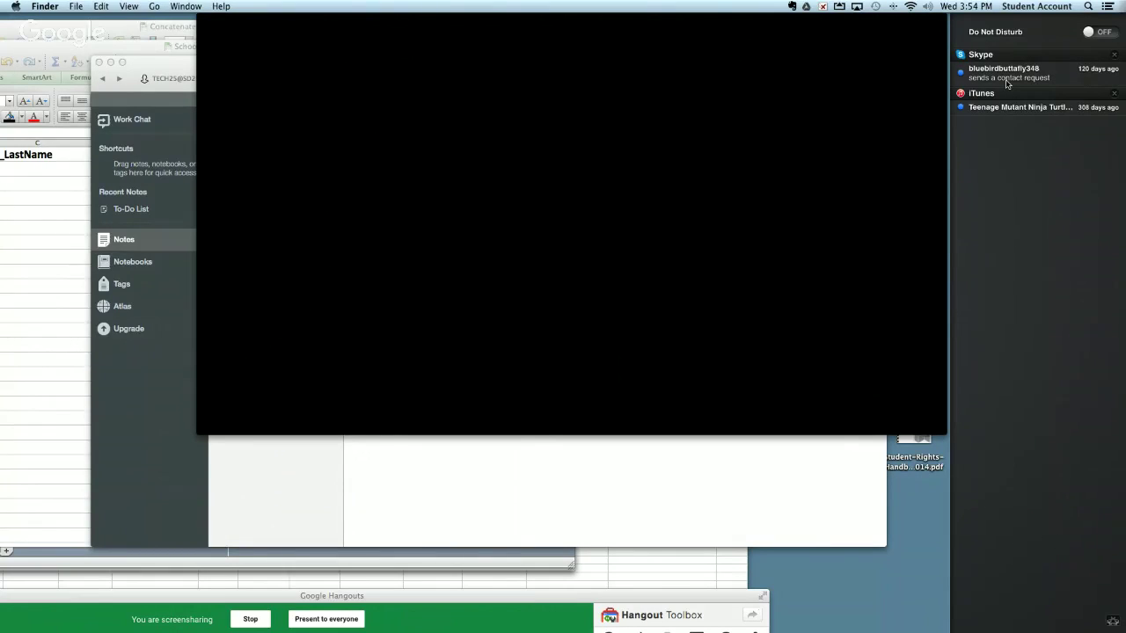
click(1013, 75)
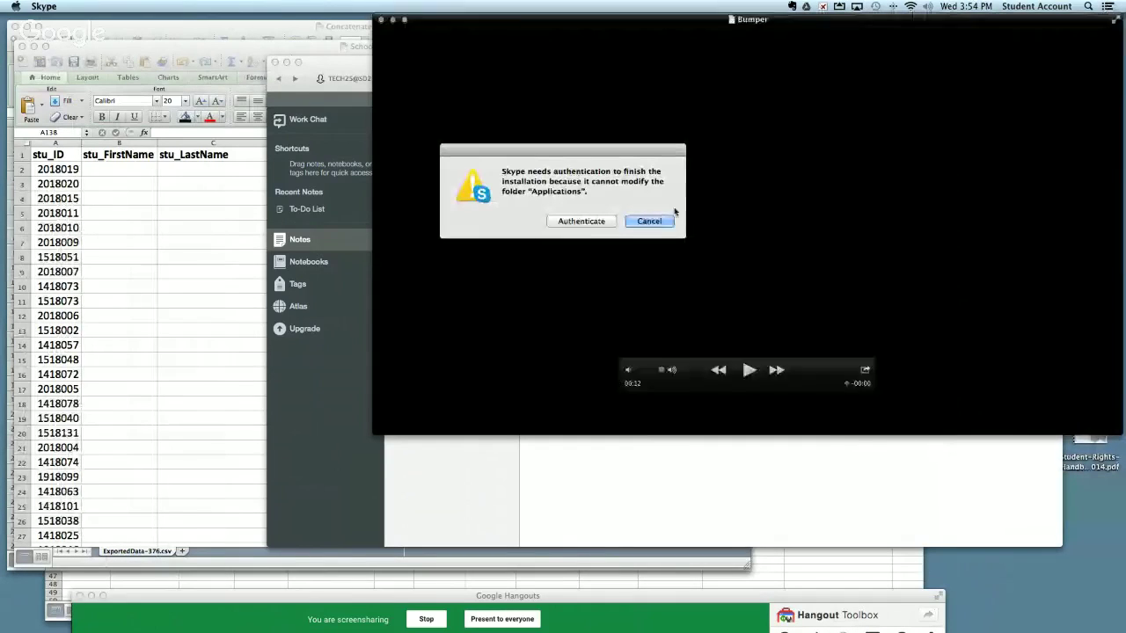
click(649, 221)
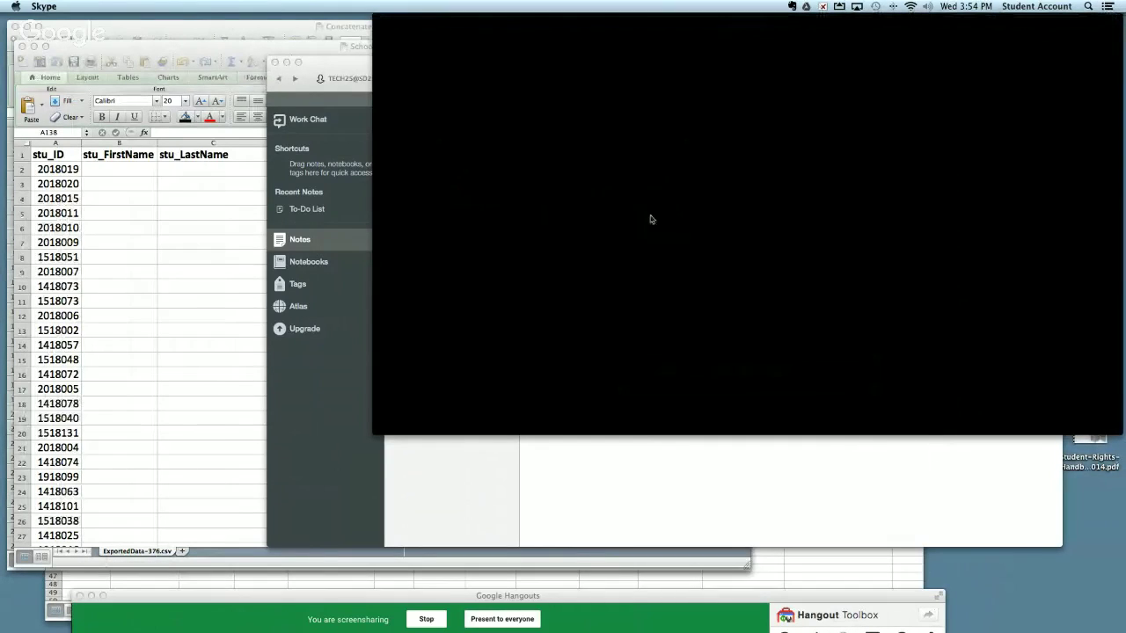
click(1105, 6)
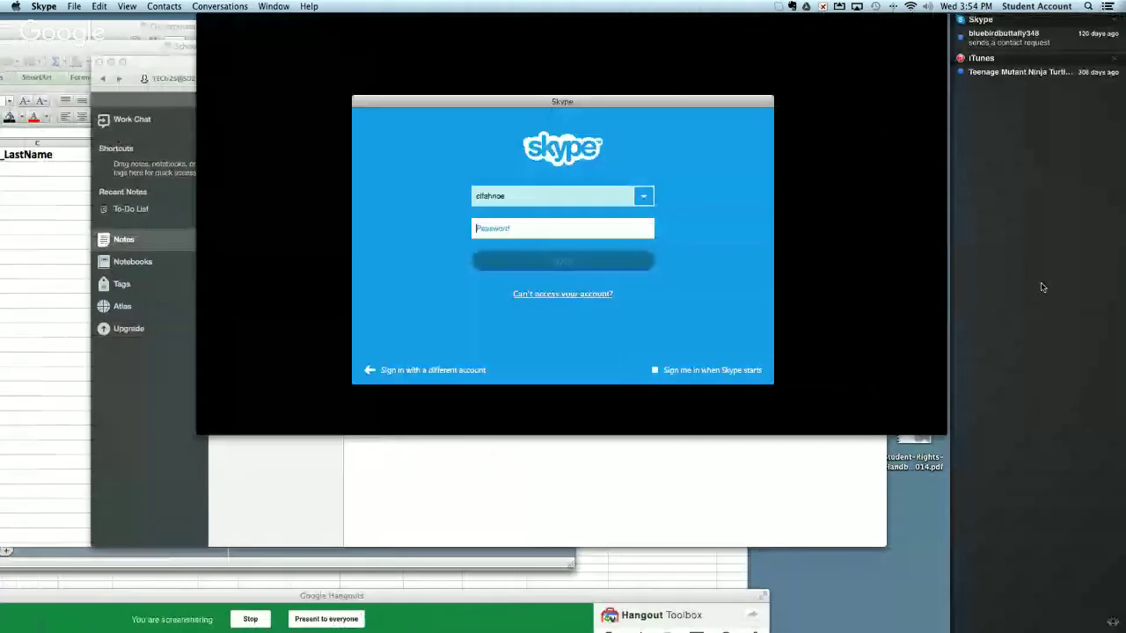
click(1108, 6)
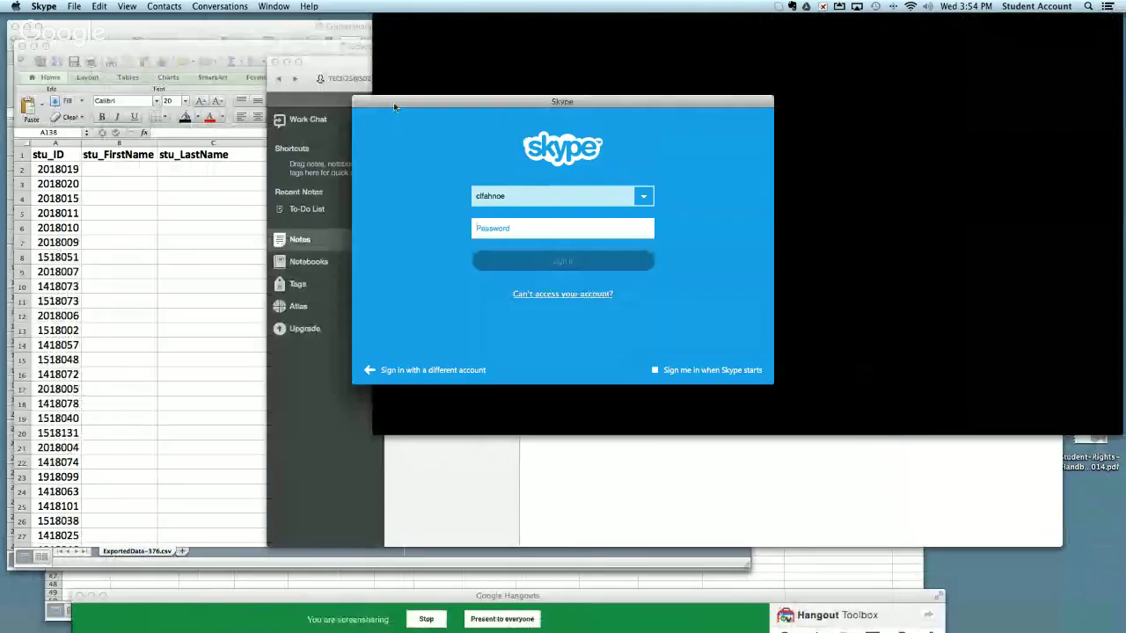
Switch Dictation On in System Preferences' Dictation & Speech pane and confirm Enable Dictation
click(15, 6)
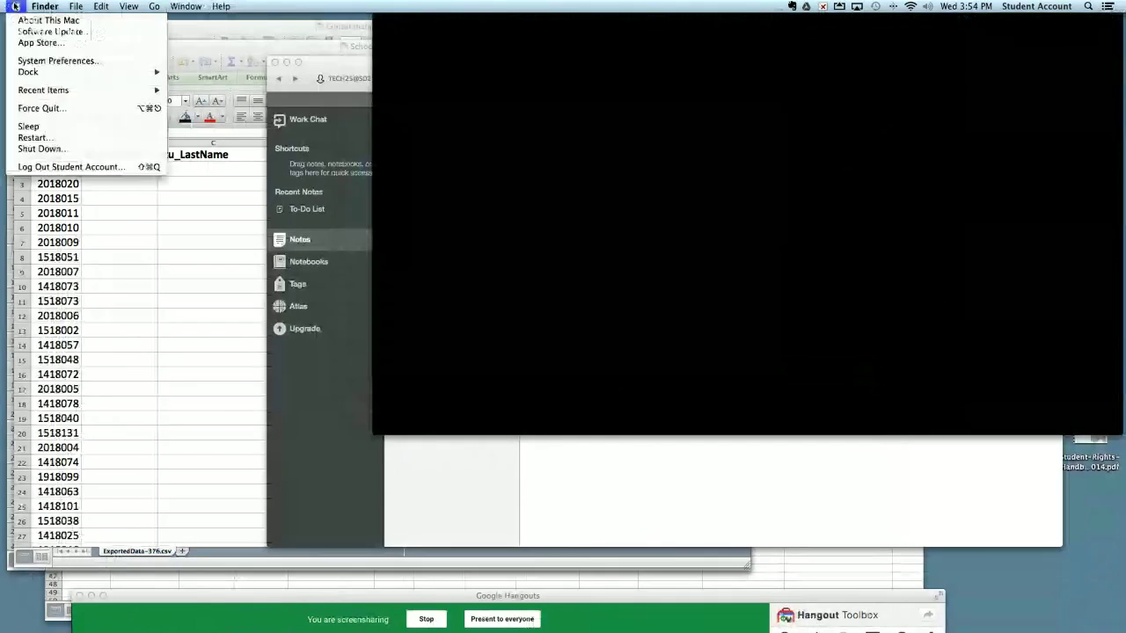
click(52, 60)
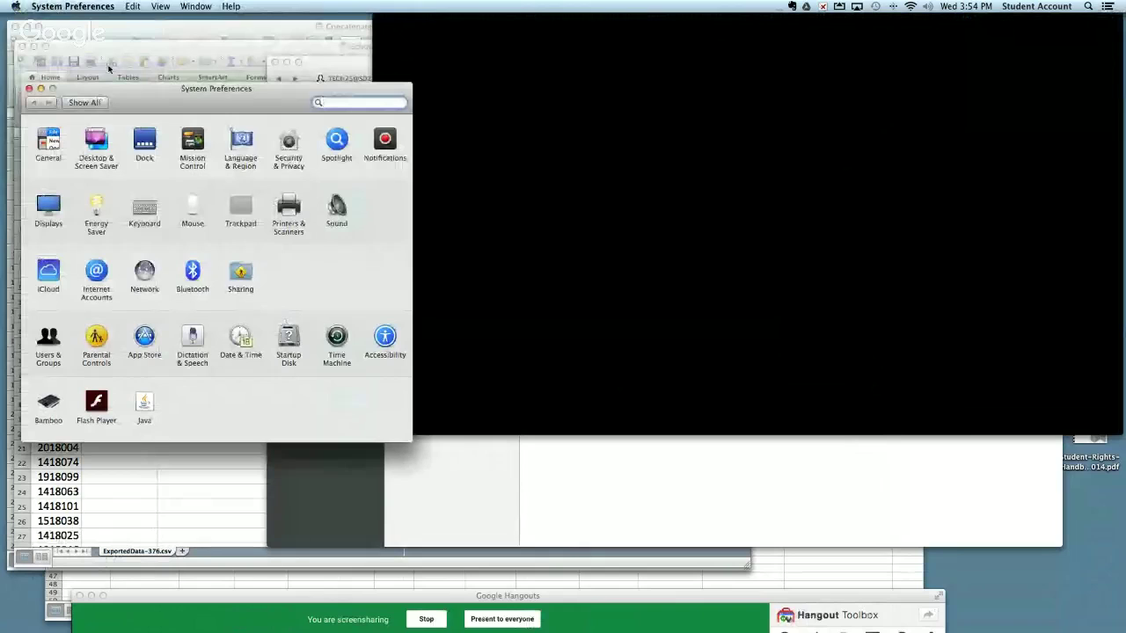
drag(200, 113, 401, 131)
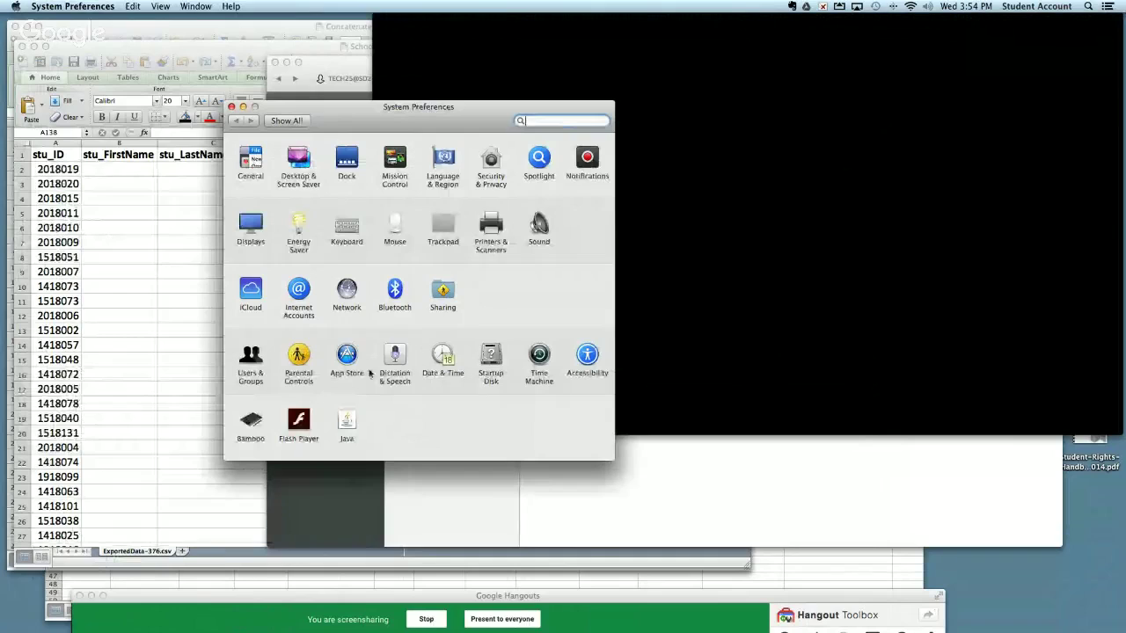
click(393, 361)
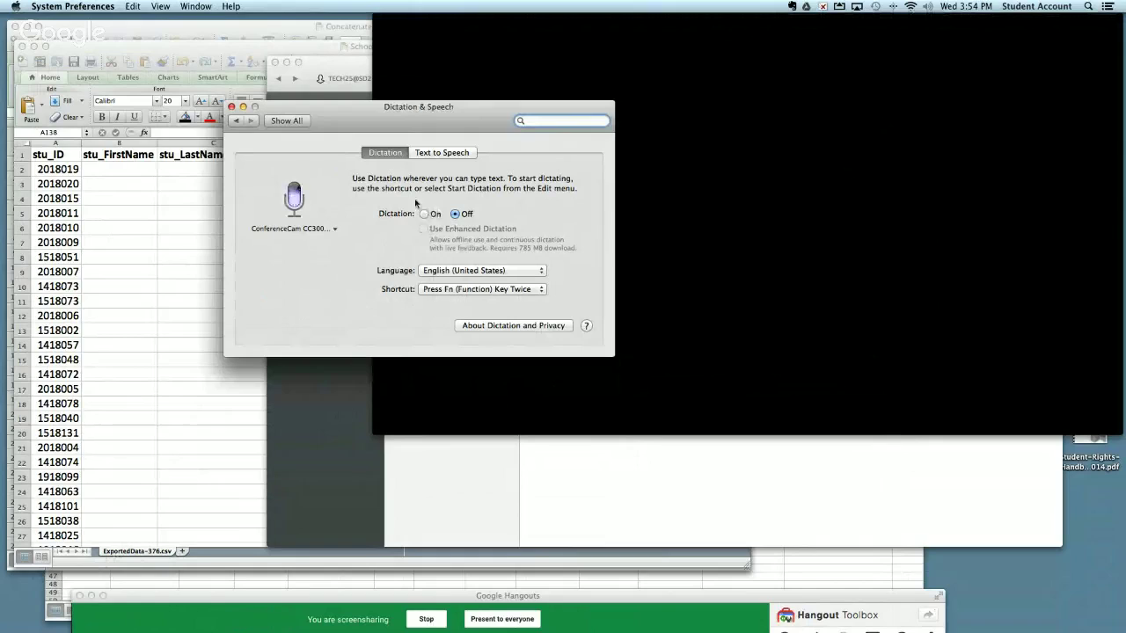
click(425, 215)
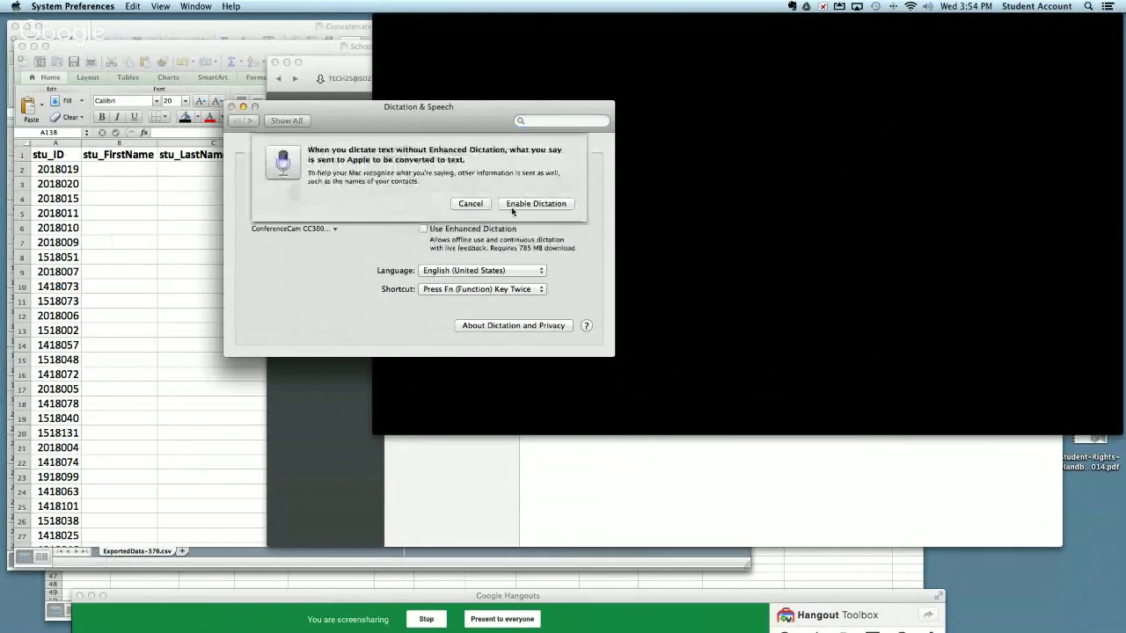
click(516, 206)
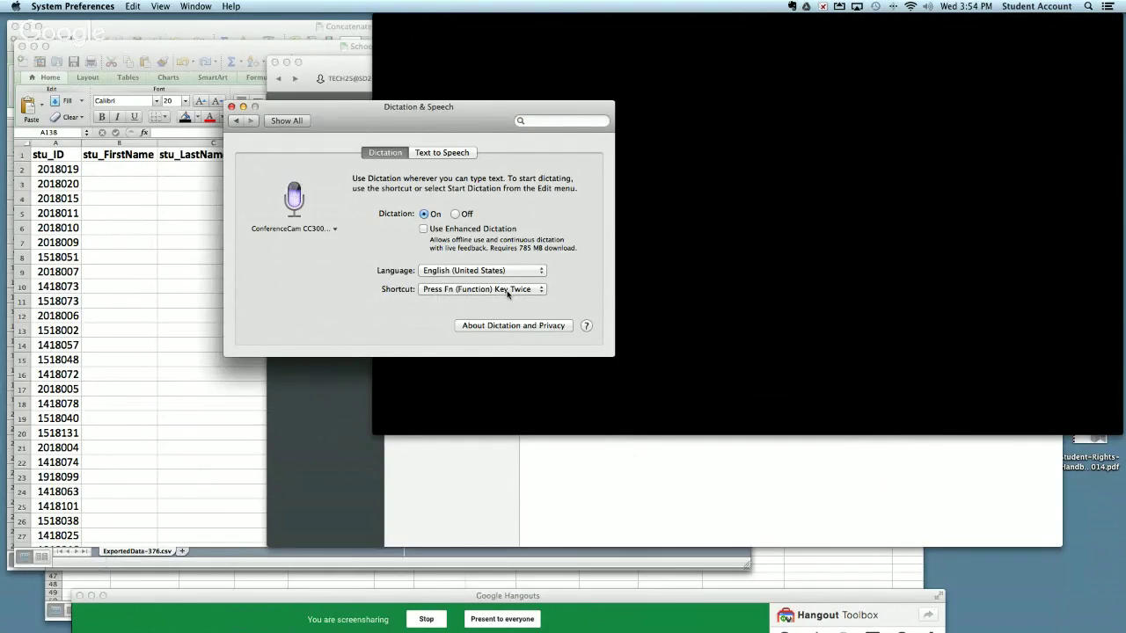
In Evernote, dictate a sentence on a new line below the To-Do List checklist
key(super+Tab)
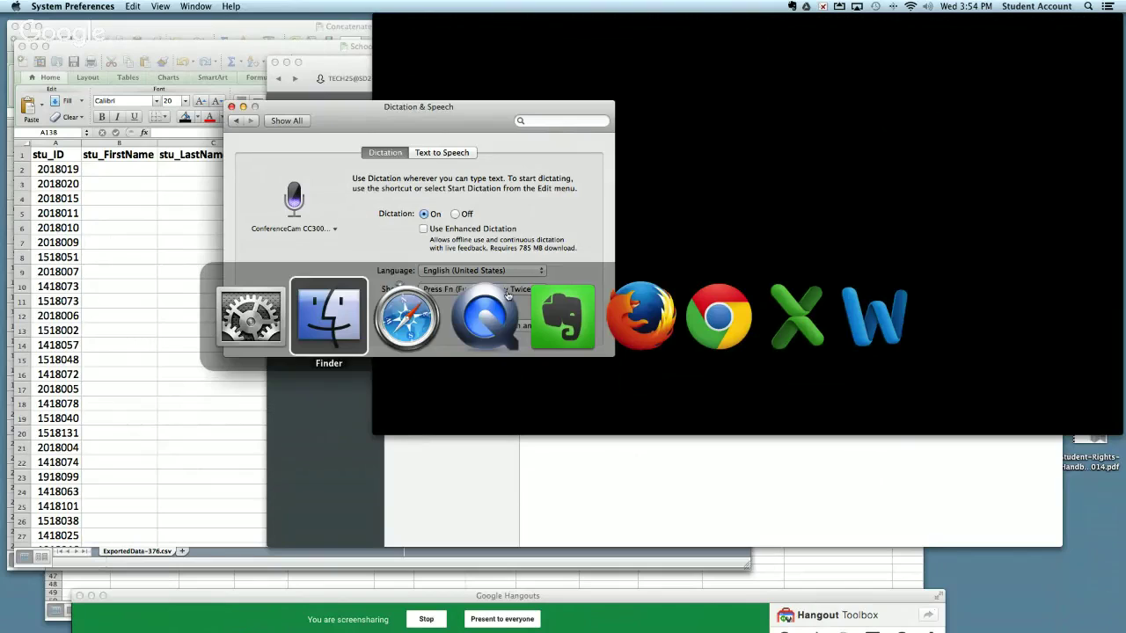
key(super+Tab)
key(super+Tab)
key(super+Tab)
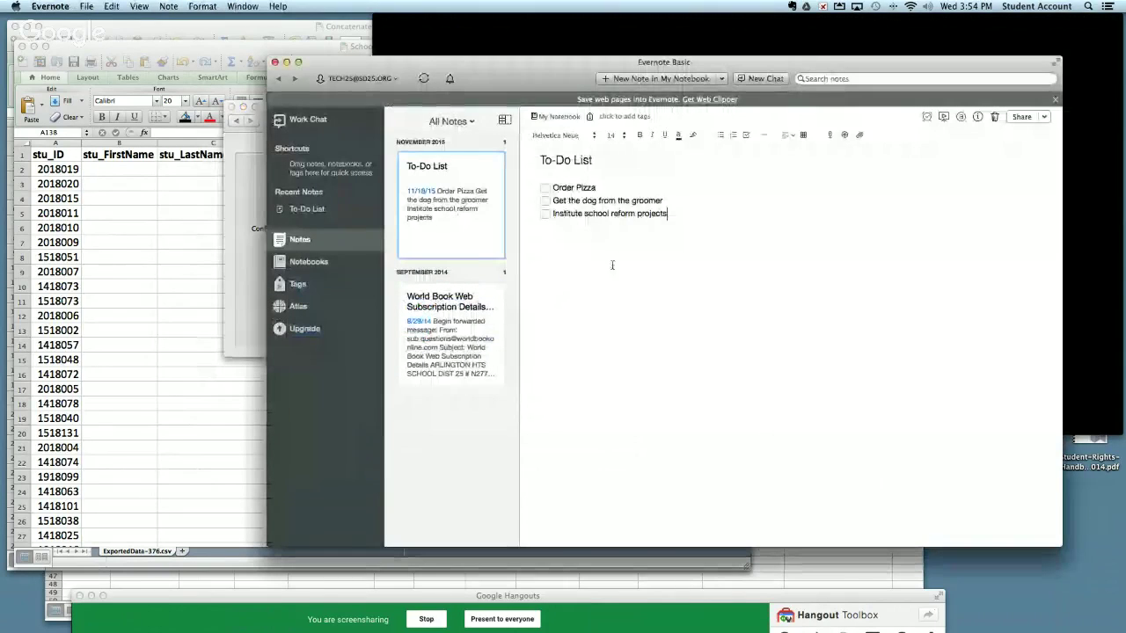
key(Return)
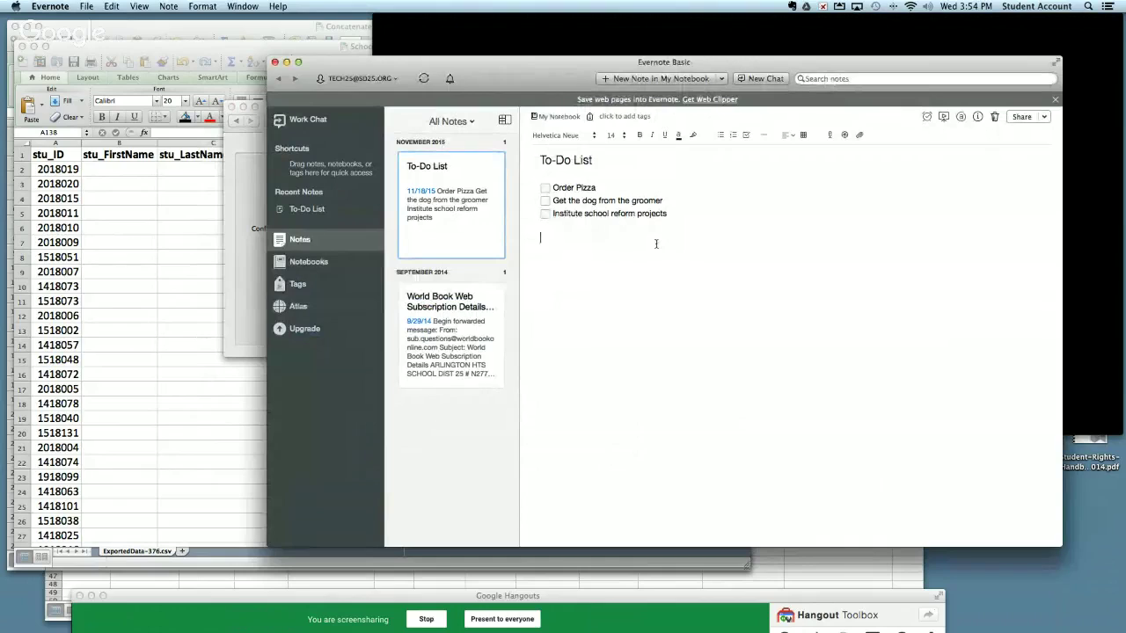
key(fn)
key(fn)
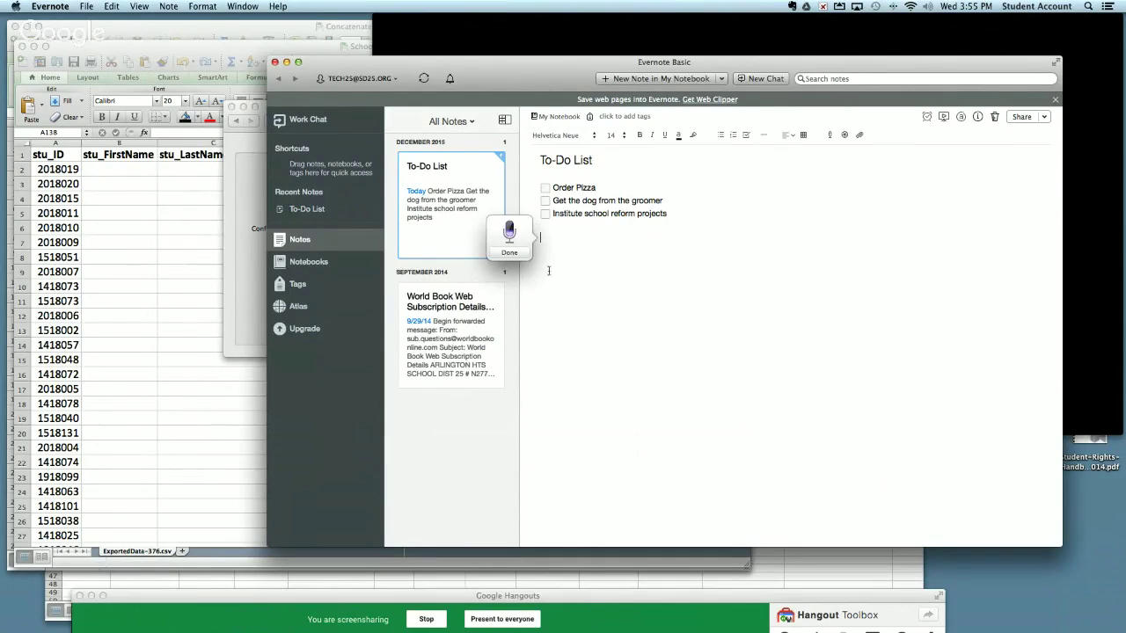
click(509, 253)
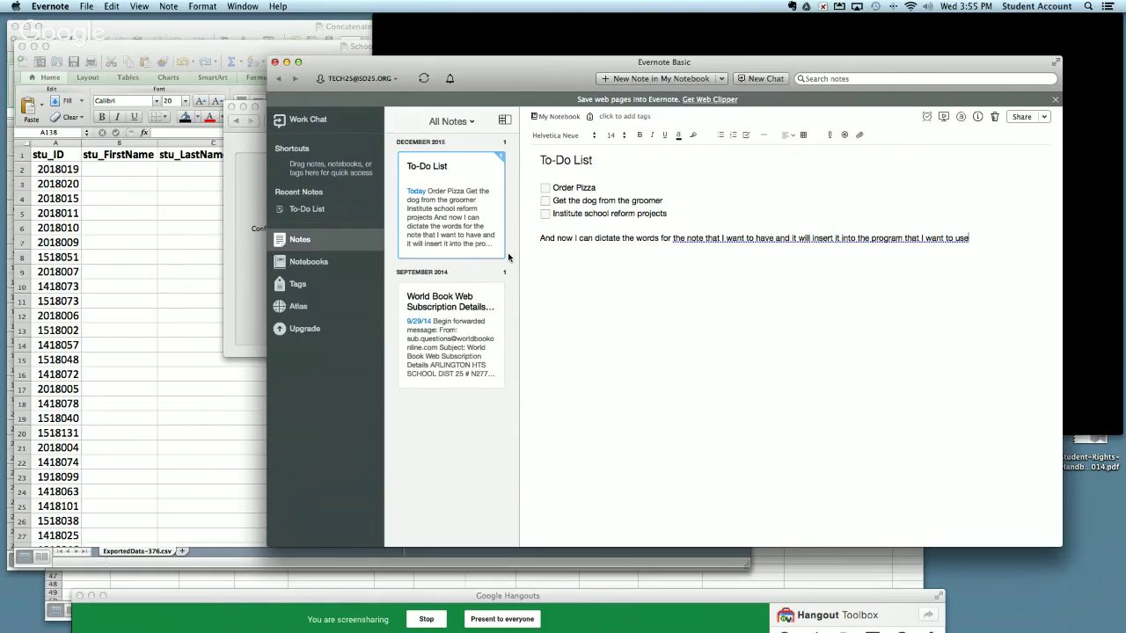
key(fn)
key(fn)
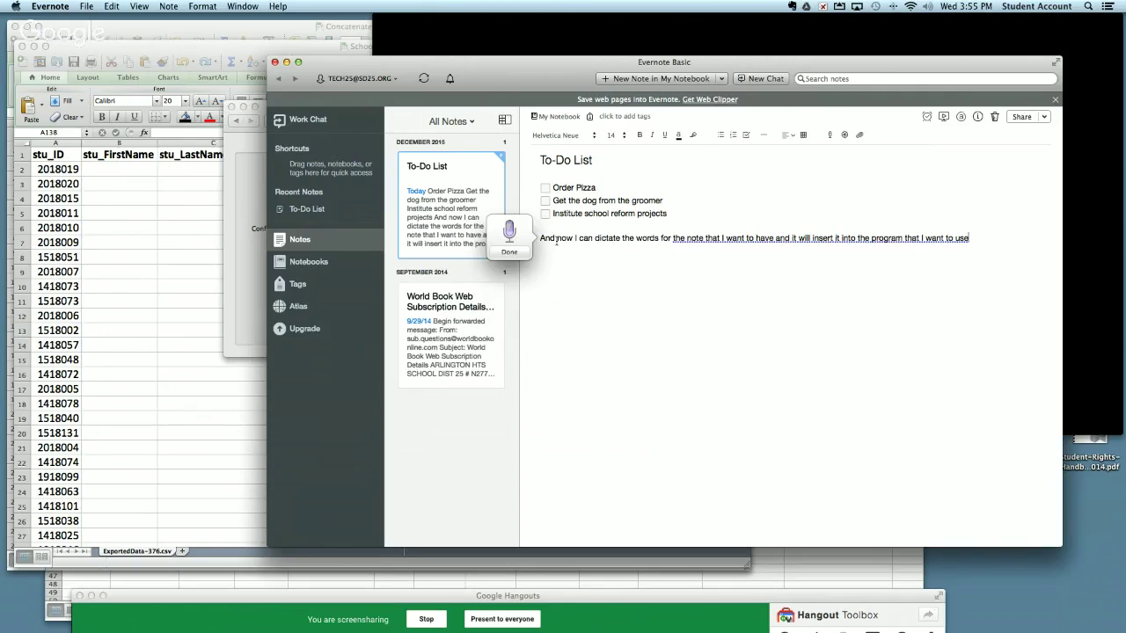
Insert the longer dictated passage about built-in, free dictation into the To-Do List note
key(Return)
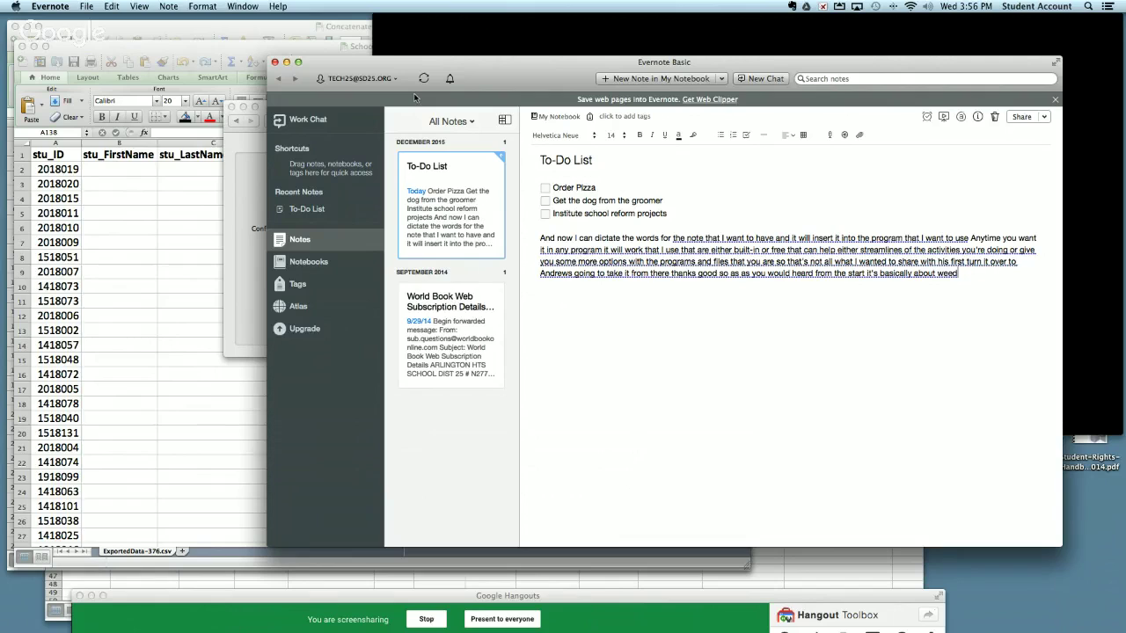
key(super+Tab)
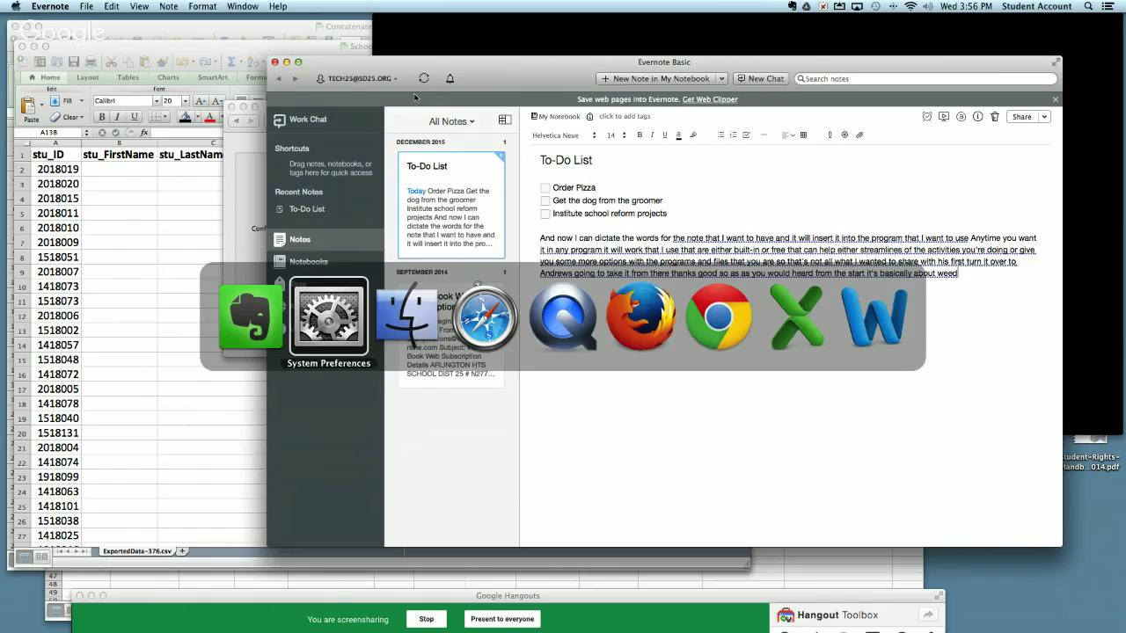
Cycle through System Preferences, Chrome, Evernote and Finder with the app switcher
key(super+Tab)
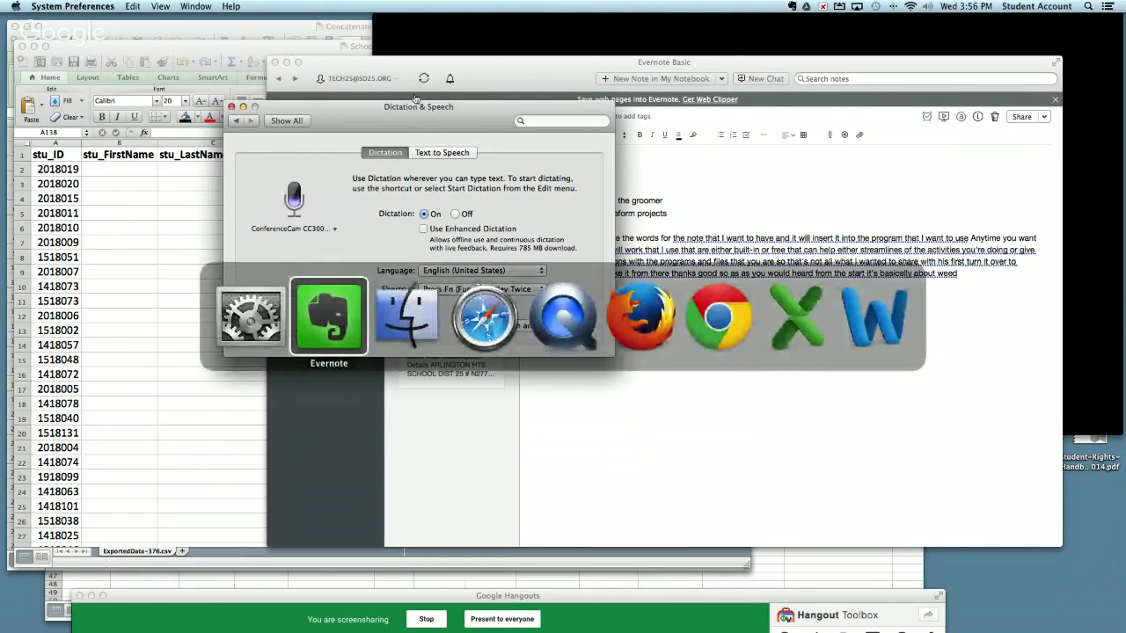
key(super+Tab)
key(super+Tab)
key(super+Tab)
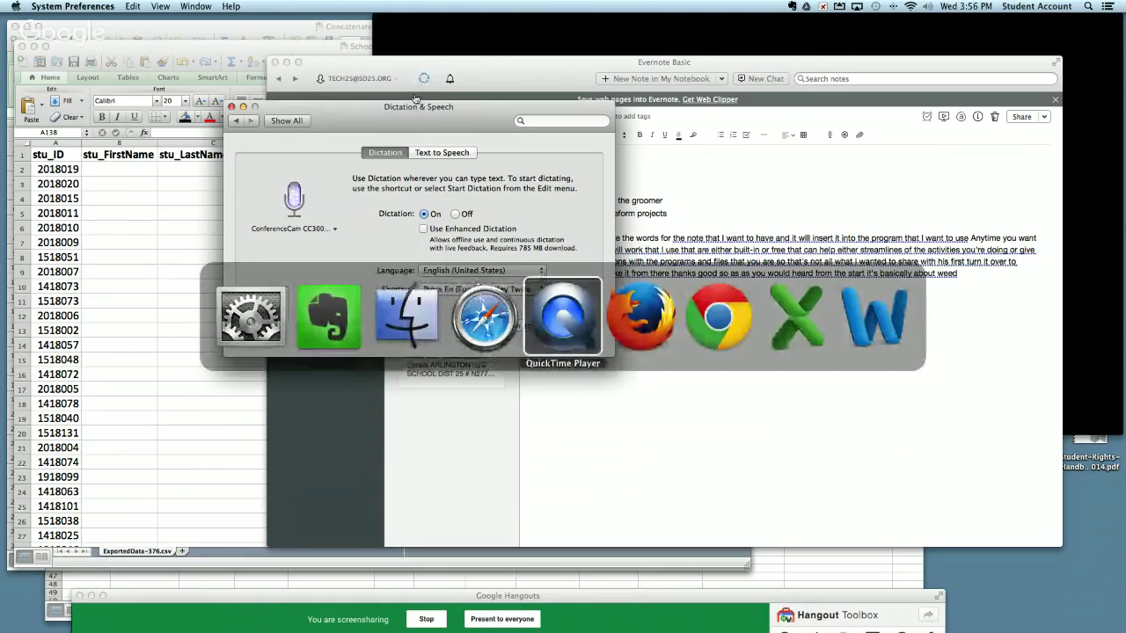
key(super+Tab)
key(super+Tab)
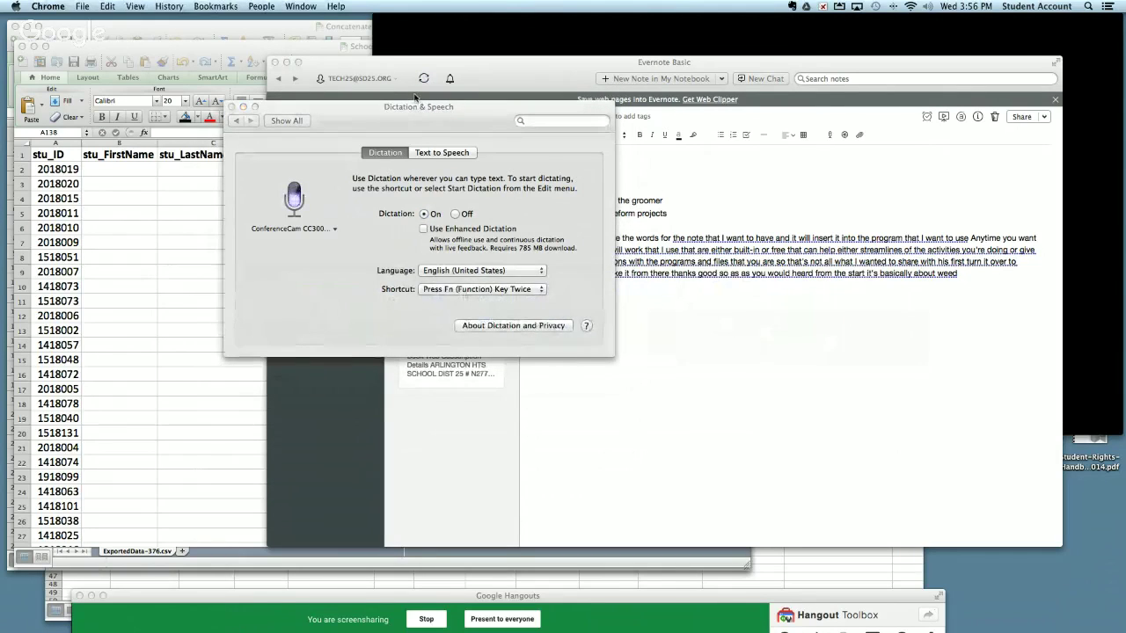
key(super+Tab)
key(super+Tab)
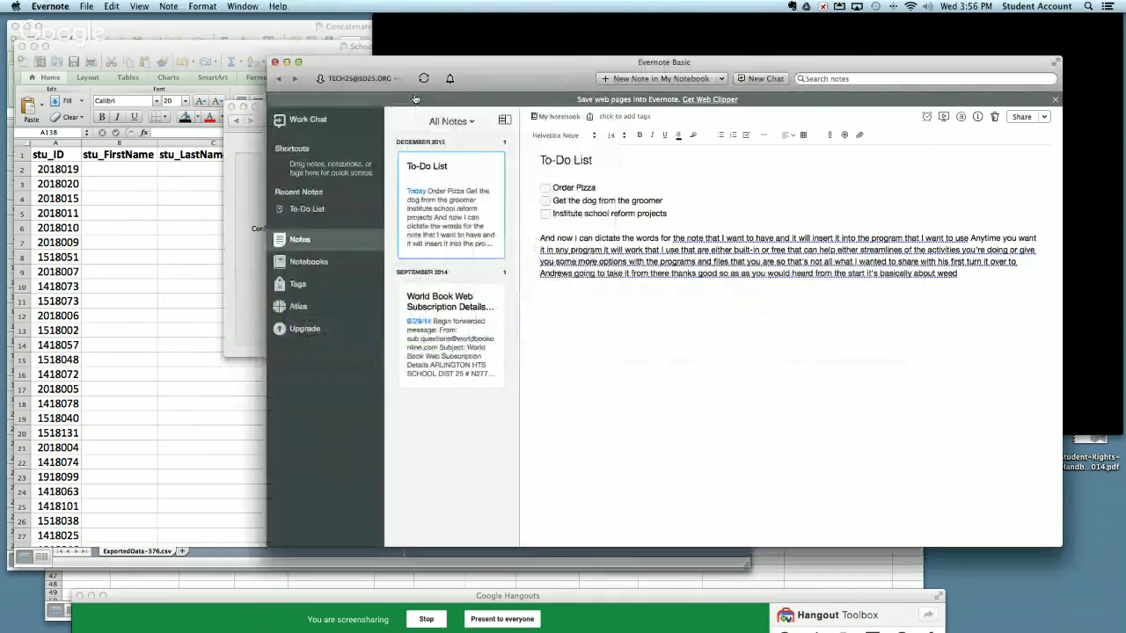
key(super+Tab)
key(super+Tab)
key(super+Tab)
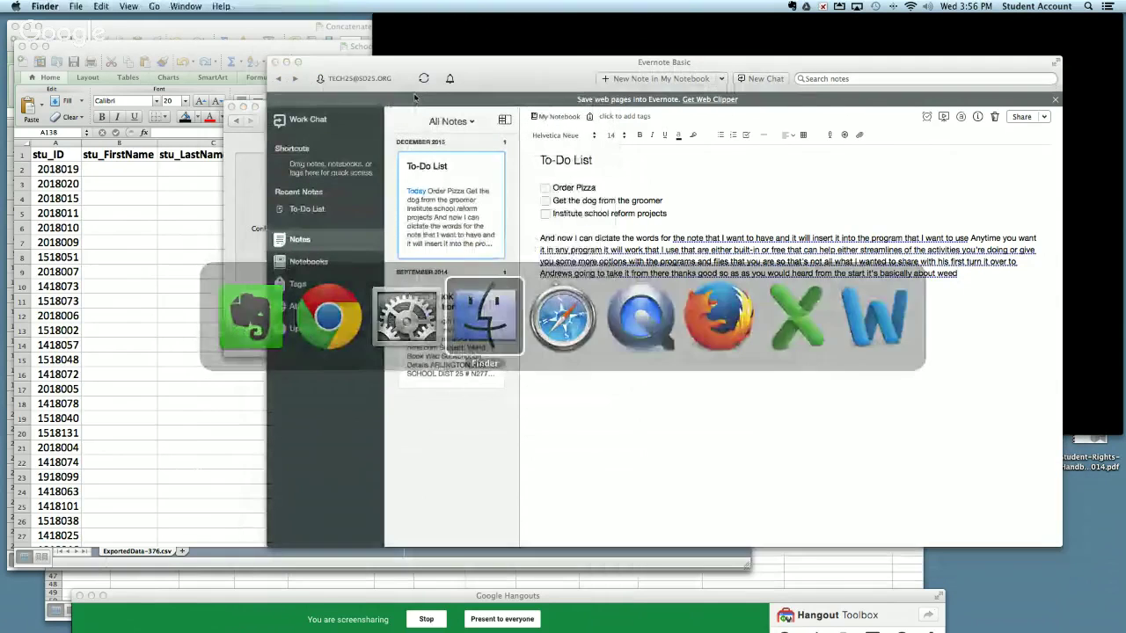
key(super+Tab)
key(super+Tab)
key(super+Tab)
key(super+Tab)
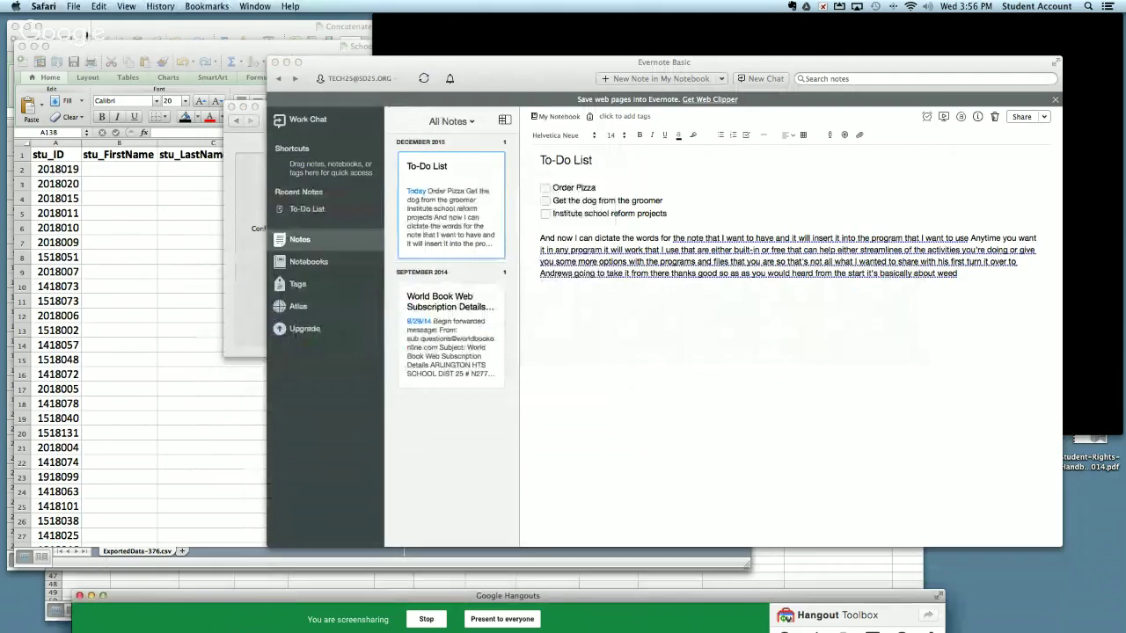
Open a new Safari window showing Top Sites, then cycle through the apps again
click(74, 6)
click(84, 20)
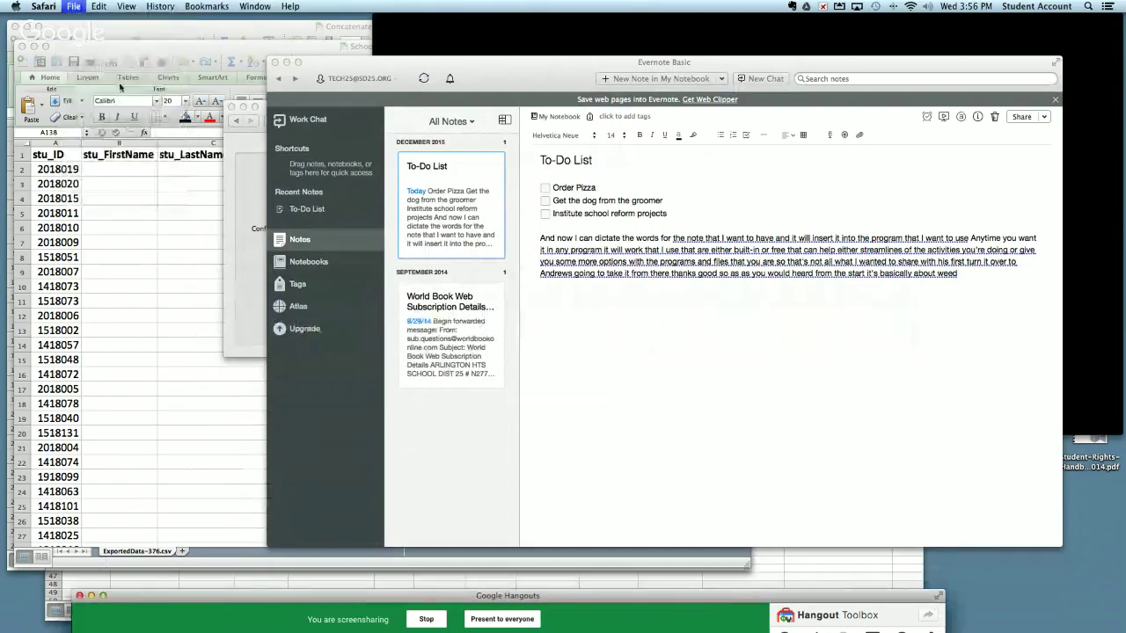
key(super+Tab)
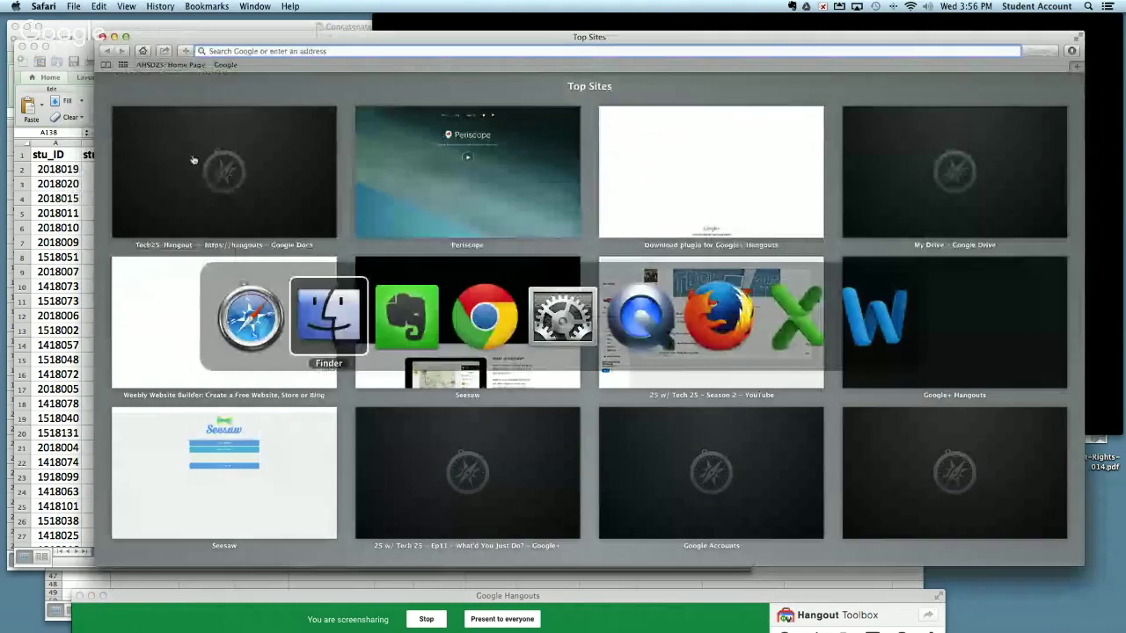
key(super+Tab)
key(super+Tab)
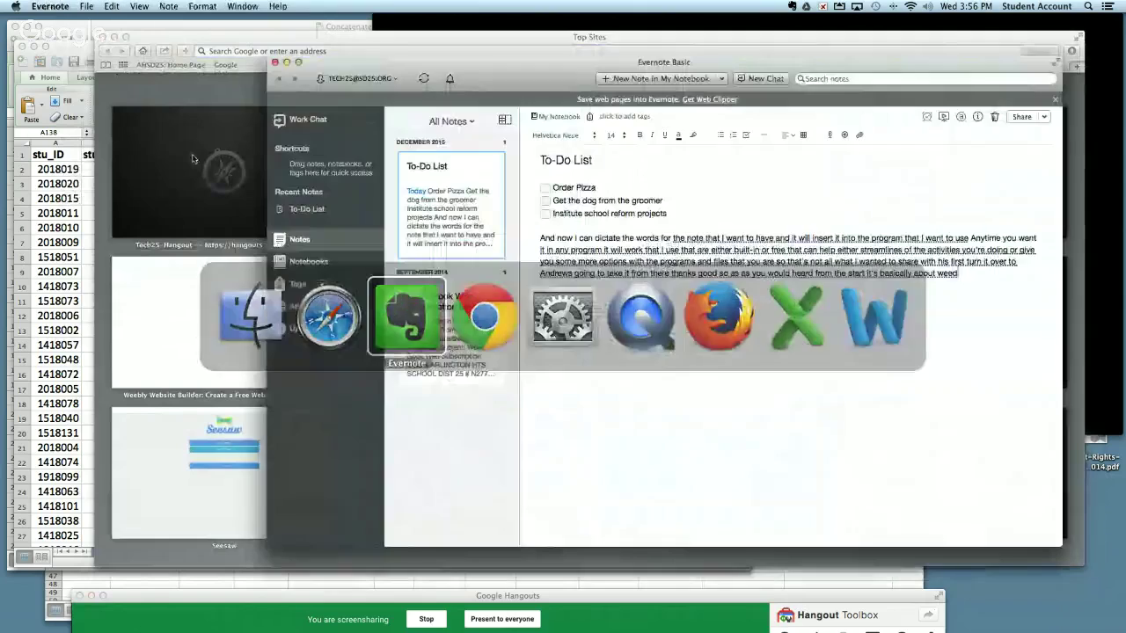
key(super+Tab)
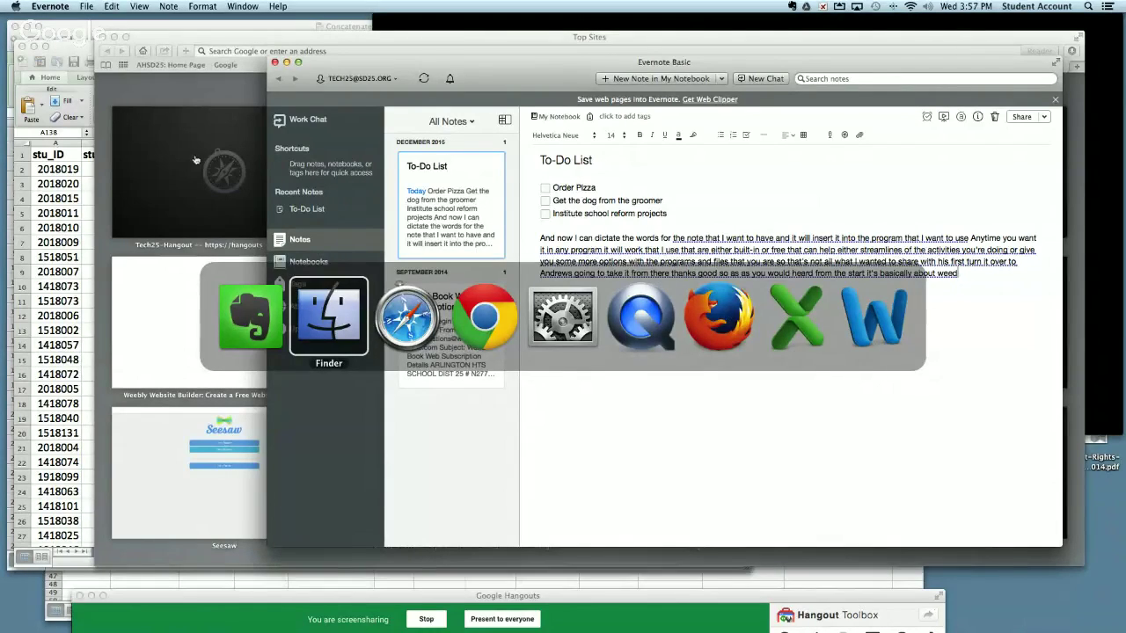
key(super+Tab)
key(super+Tab)
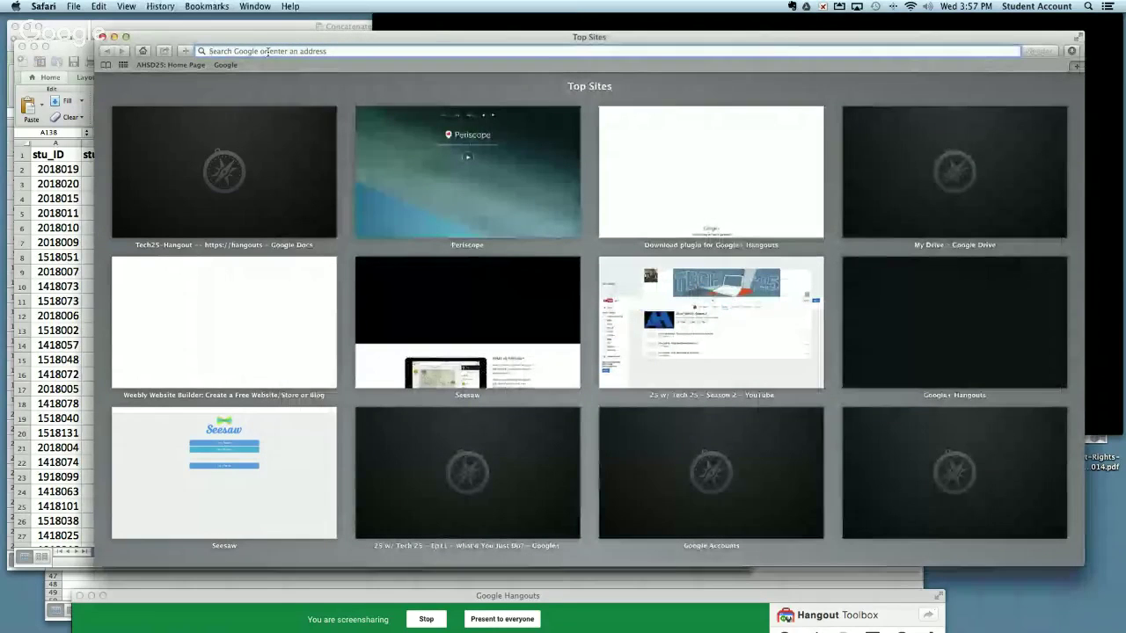
text(sd)
key(BackSpace)
key(BackSpace)
key(BackSpace)
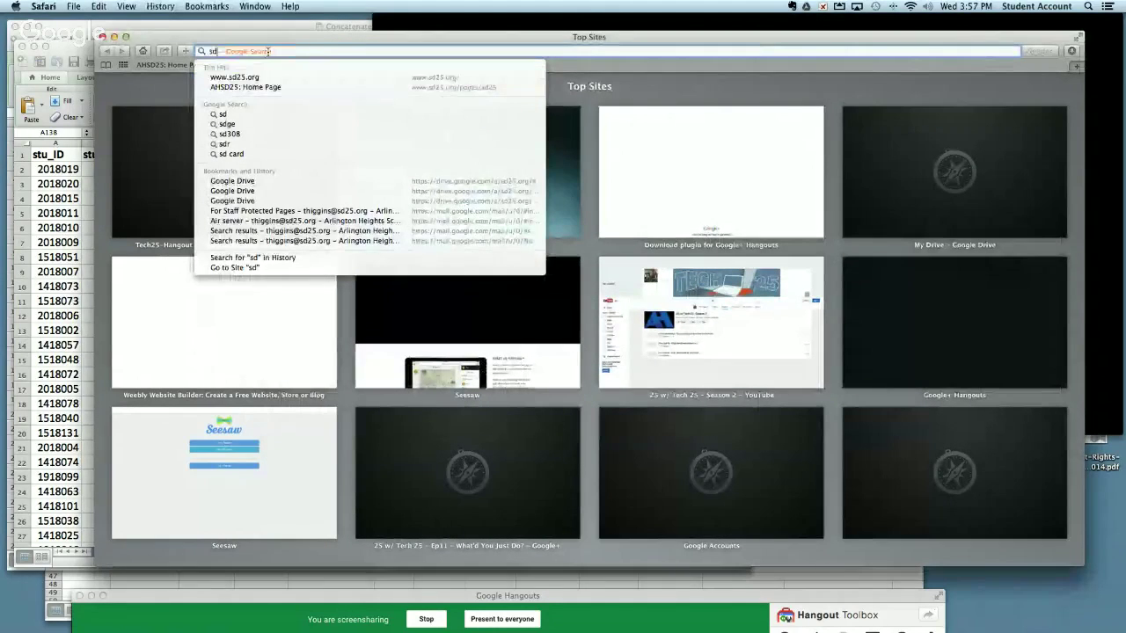
text(www.sd25.org)
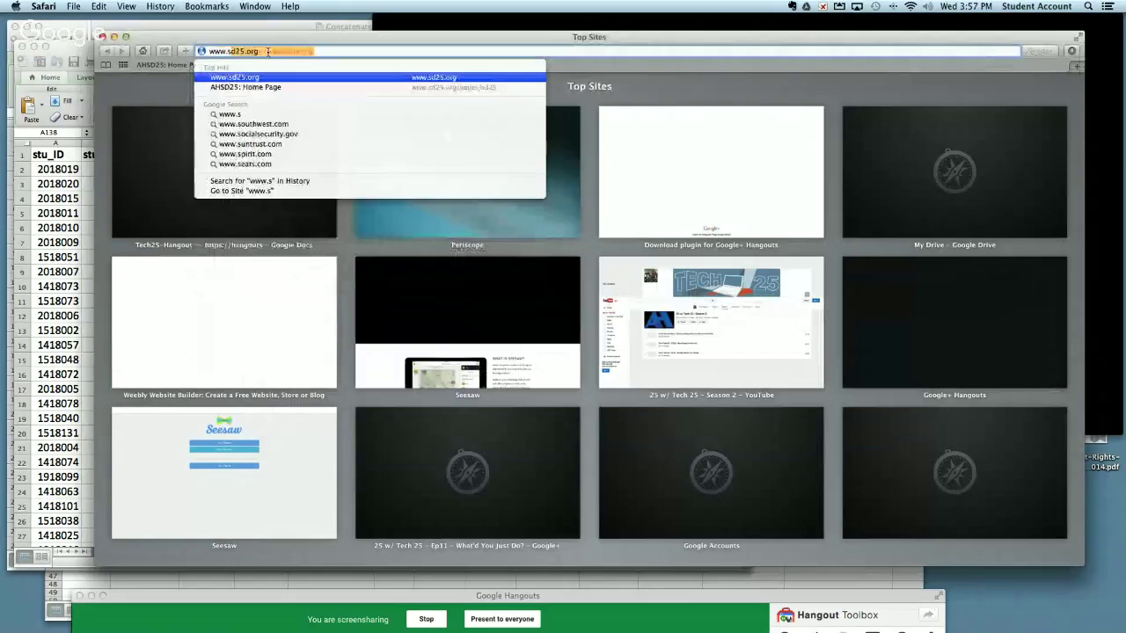
key(Return)
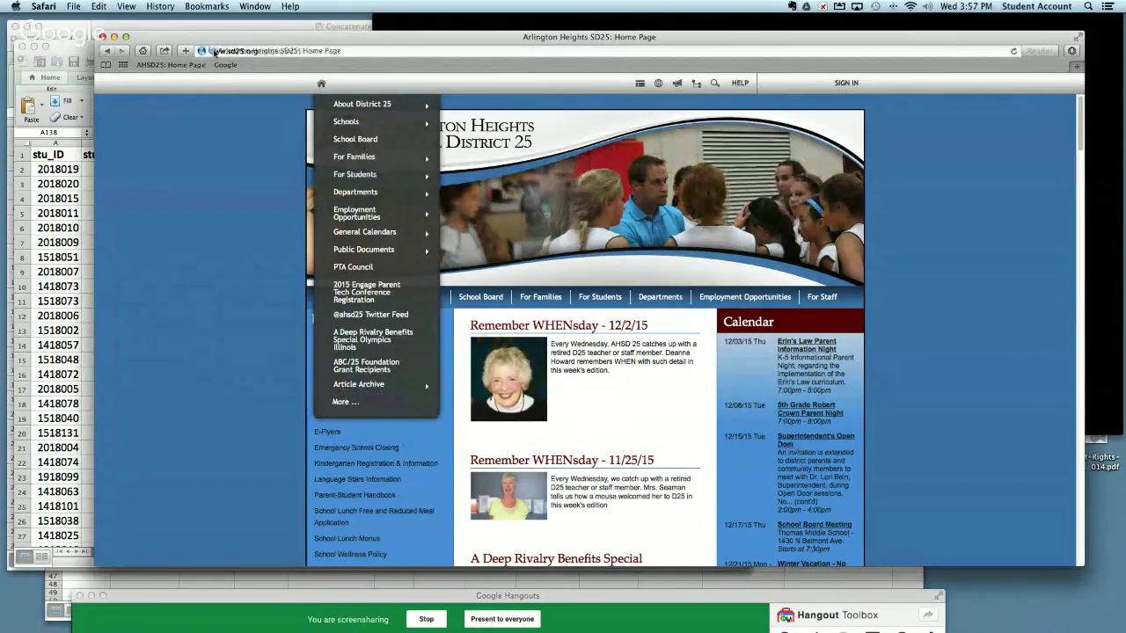
drag(214, 52, 258, 76)
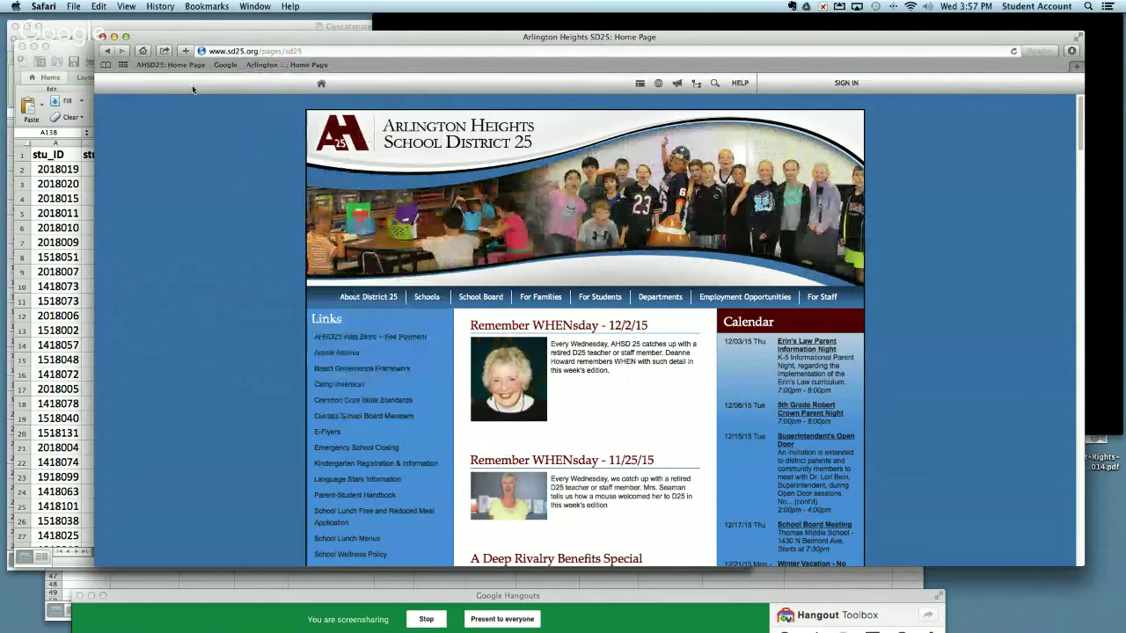
Open the PowerTeacher sign-in page from the district site and bookmark it
click(218, 65)
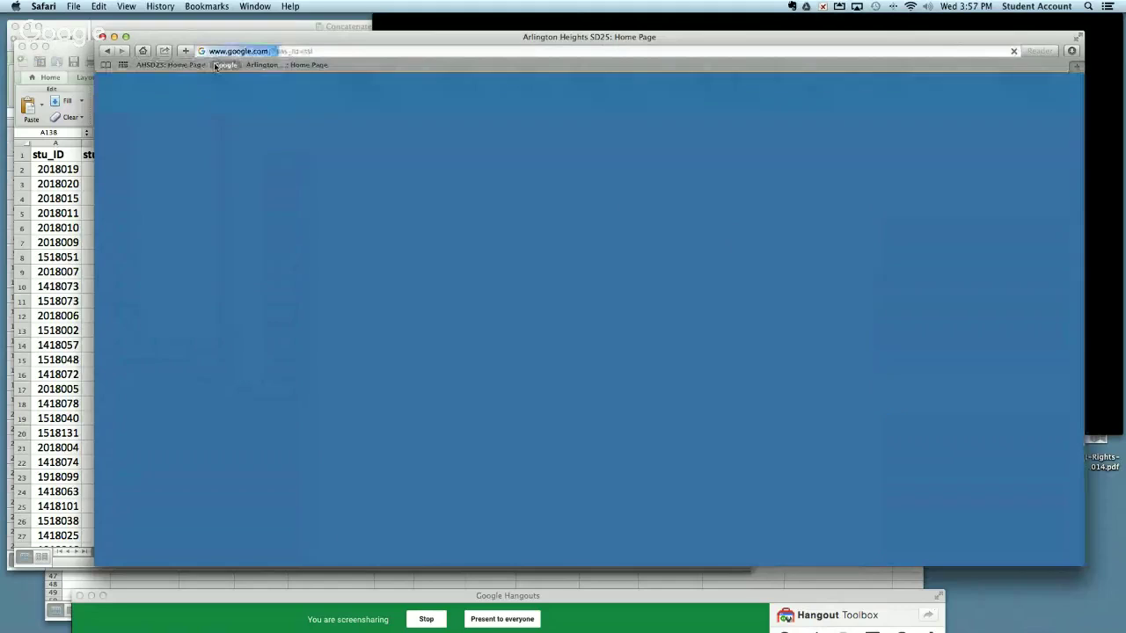
click(296, 66)
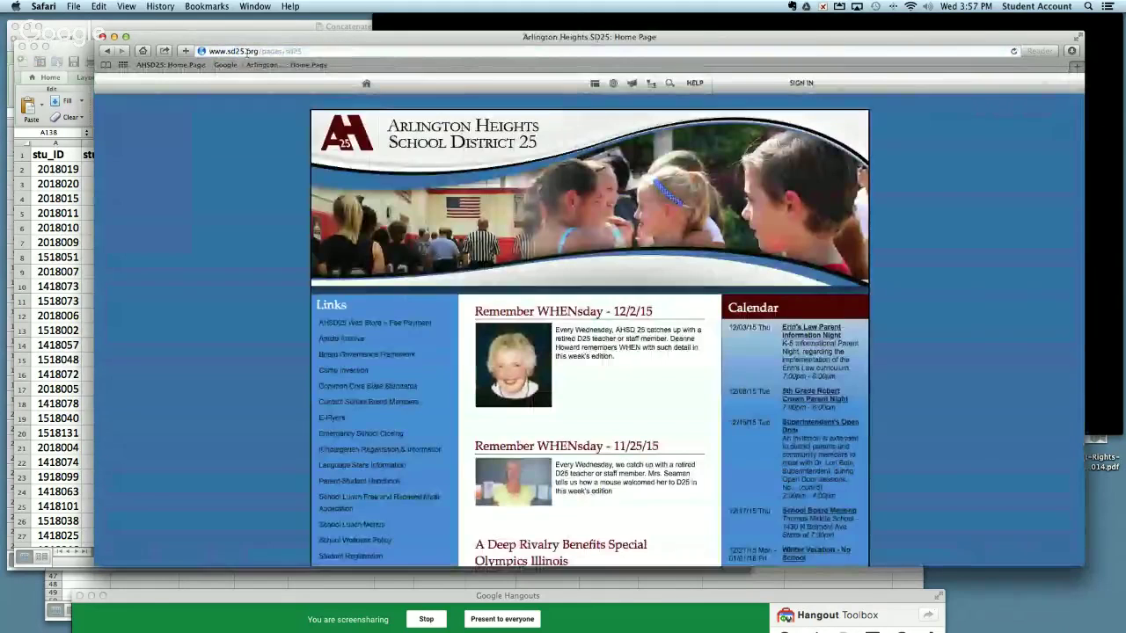
click(247, 54)
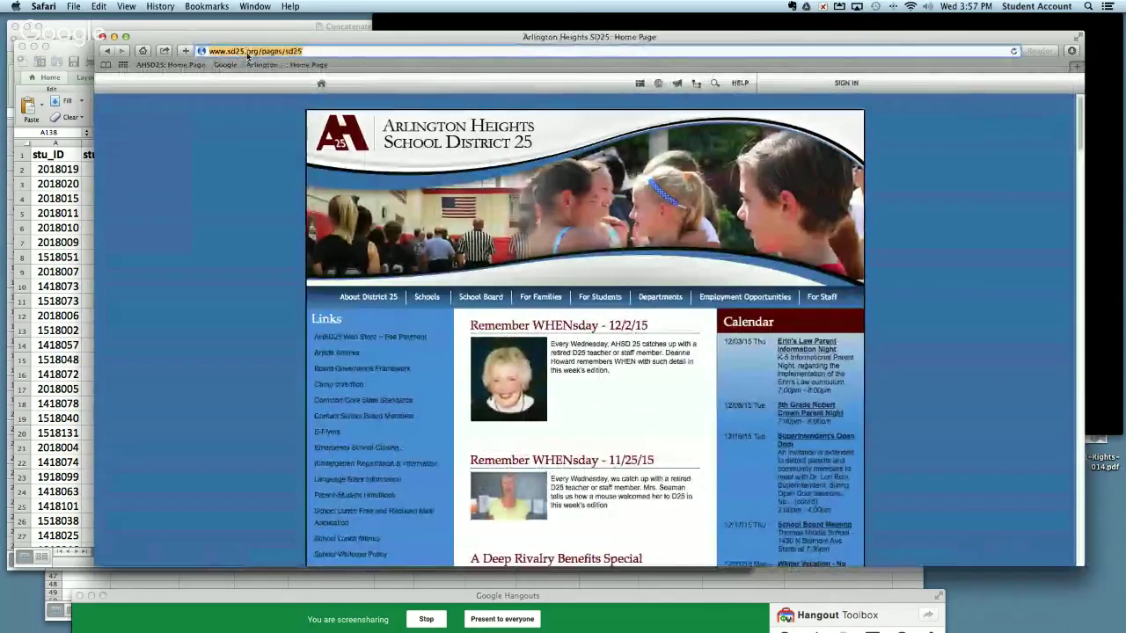
mouse_move(821, 298)
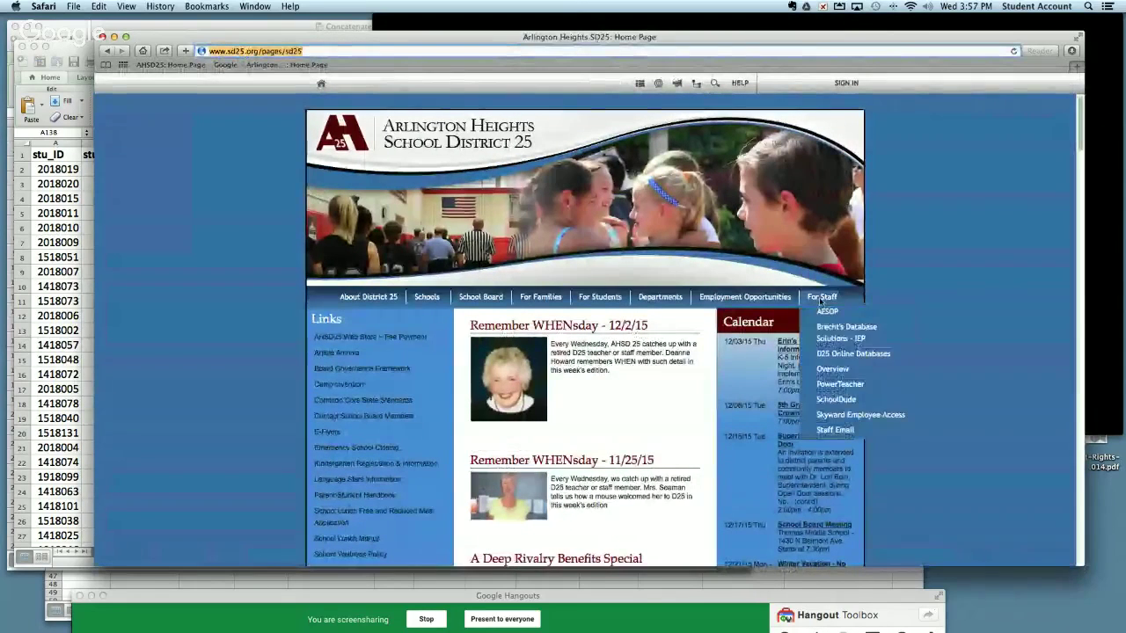
click(837, 386)
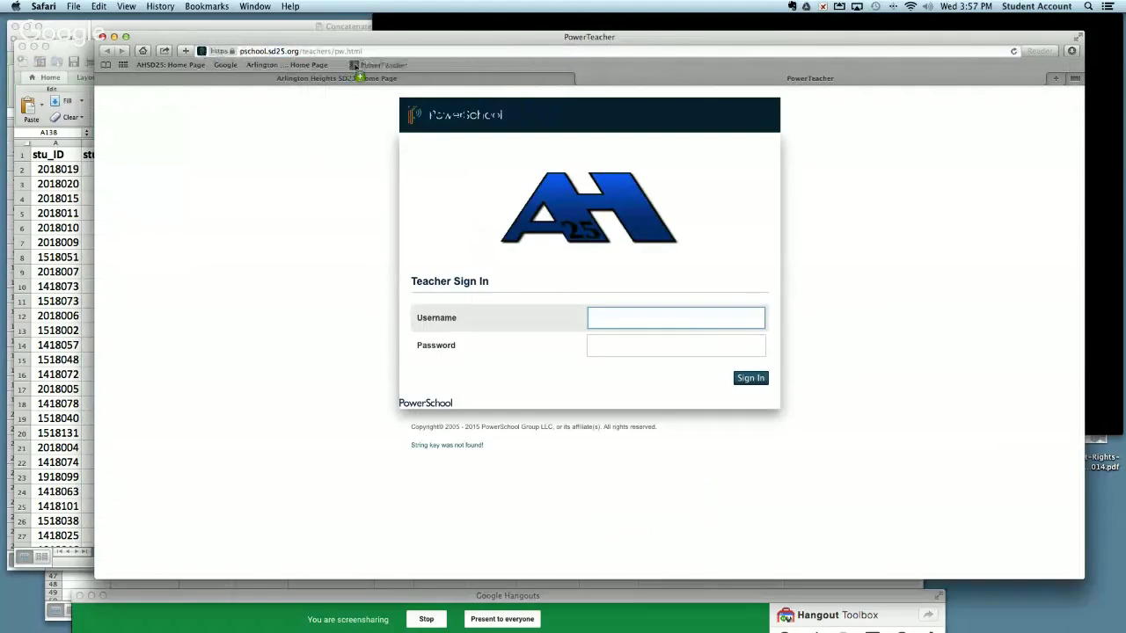
drag(359, 77, 356, 69)
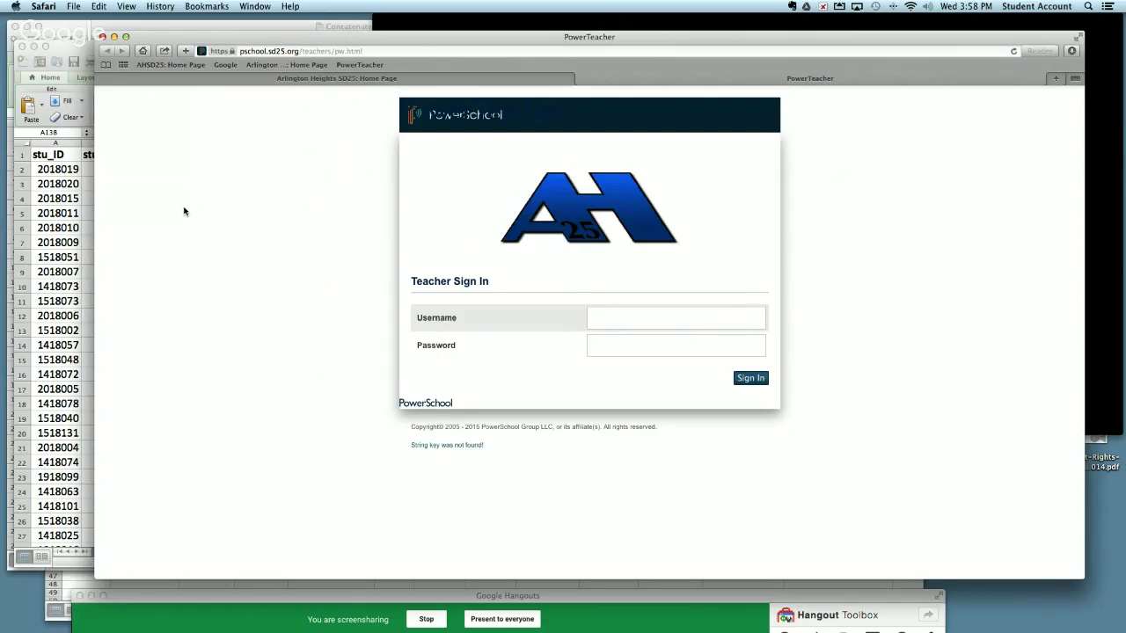
key(super+Tab)
key(super+Tab)
key(super+Tab)
key(super+Tab)
key(super+Tab)
key(super+Tab)
key(super+Tab)
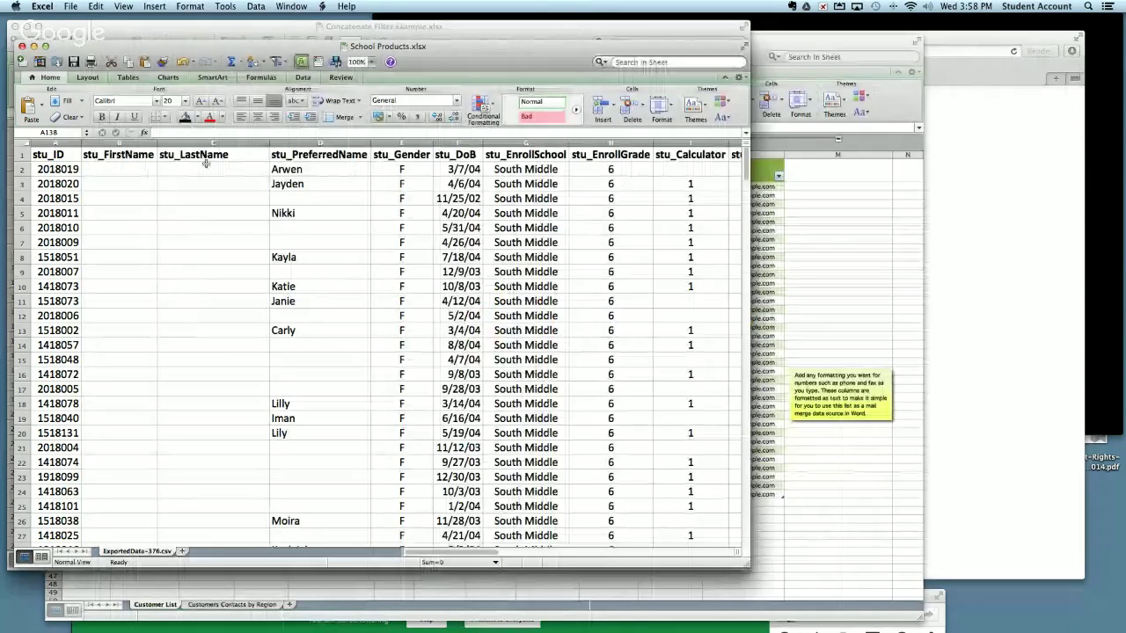
Bring the Concatenate Filter Example workbook forward and enter the header 'prefix' in D1
key(super+grave)
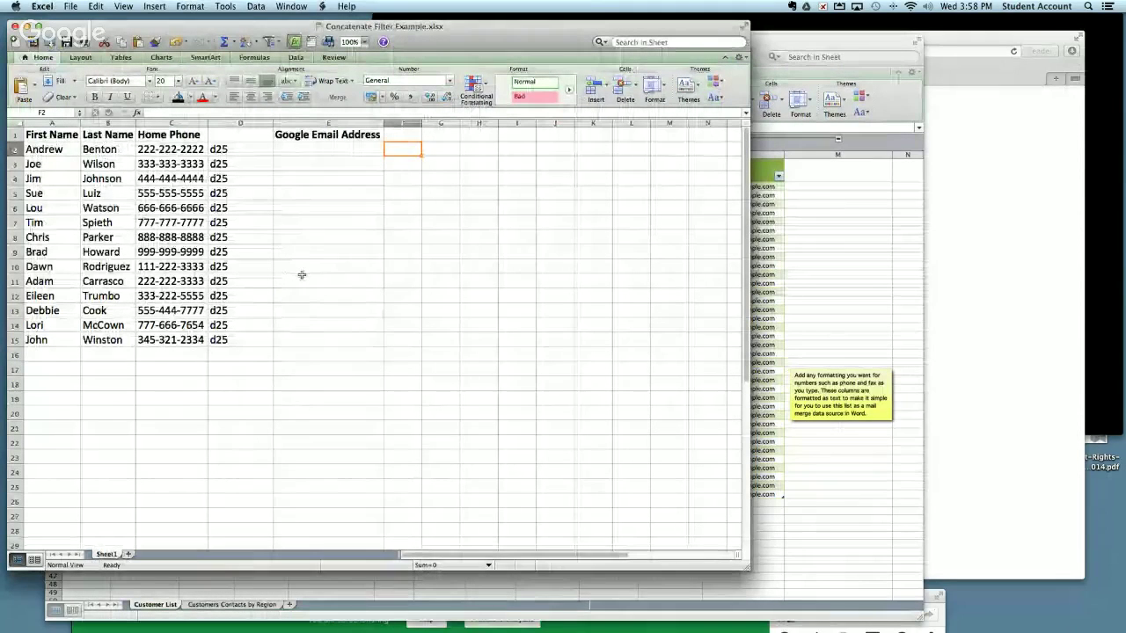
click(241, 132)
text(pre)
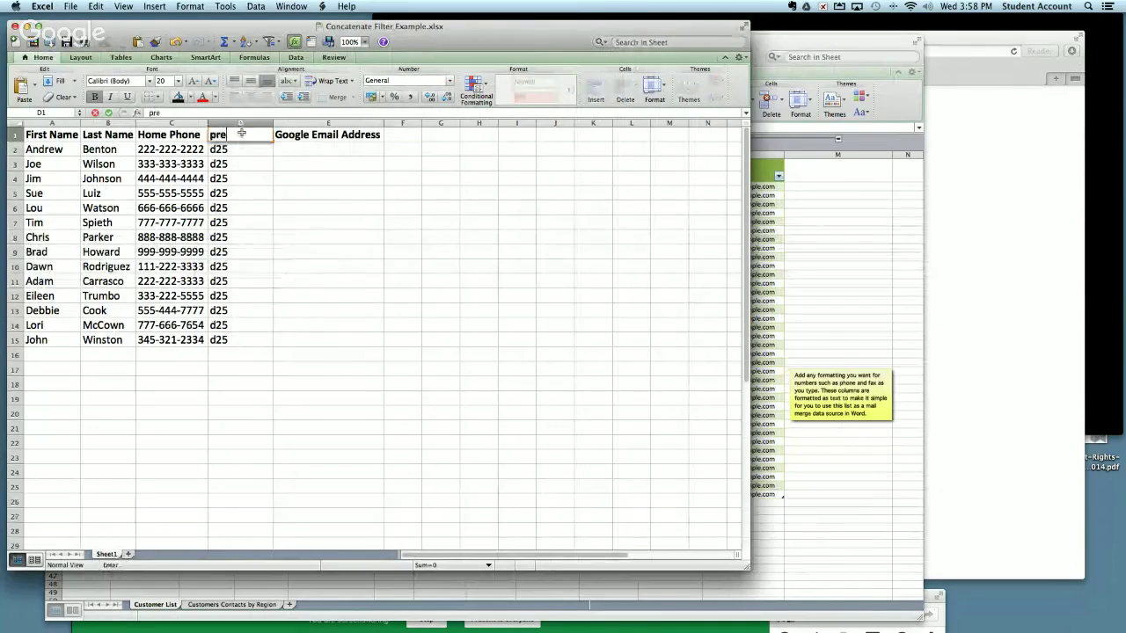
text(fix)
key(Return)
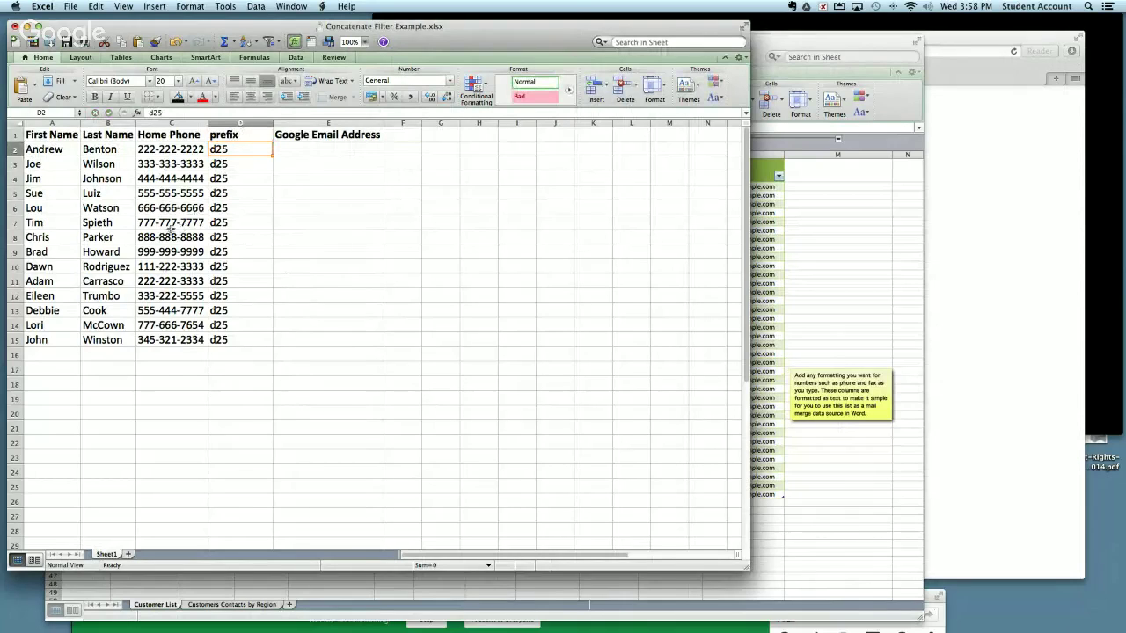
scroll(162, 246, right, 1)
scroll(92, 195, left, 1)
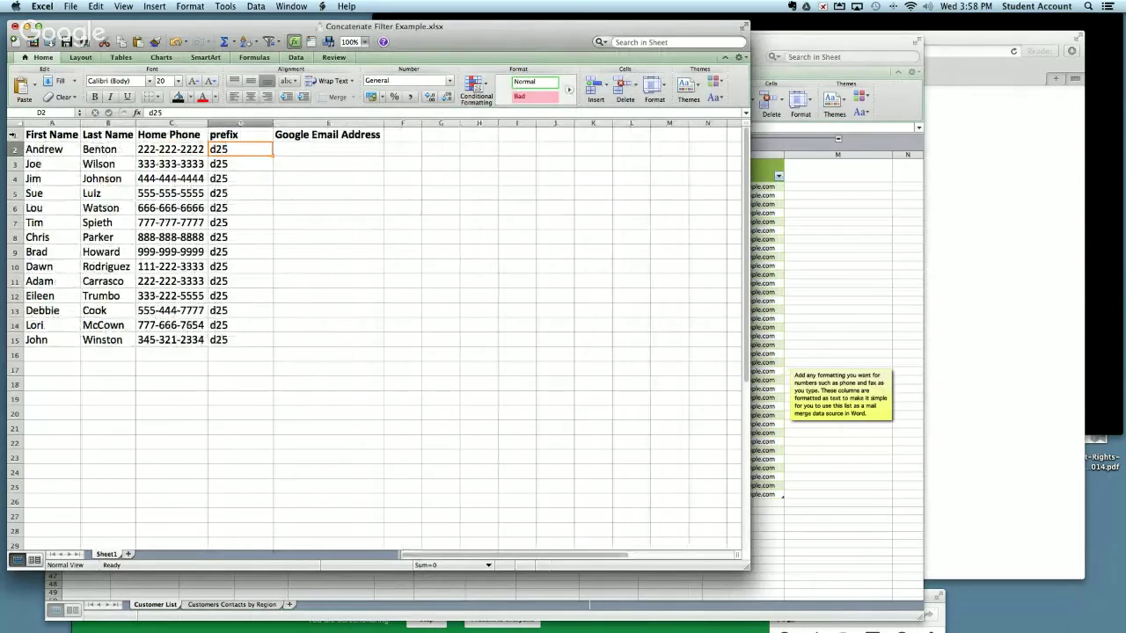
Add filters to header row 1 and filter First Name to Chris, Eileen and John
click(12, 135)
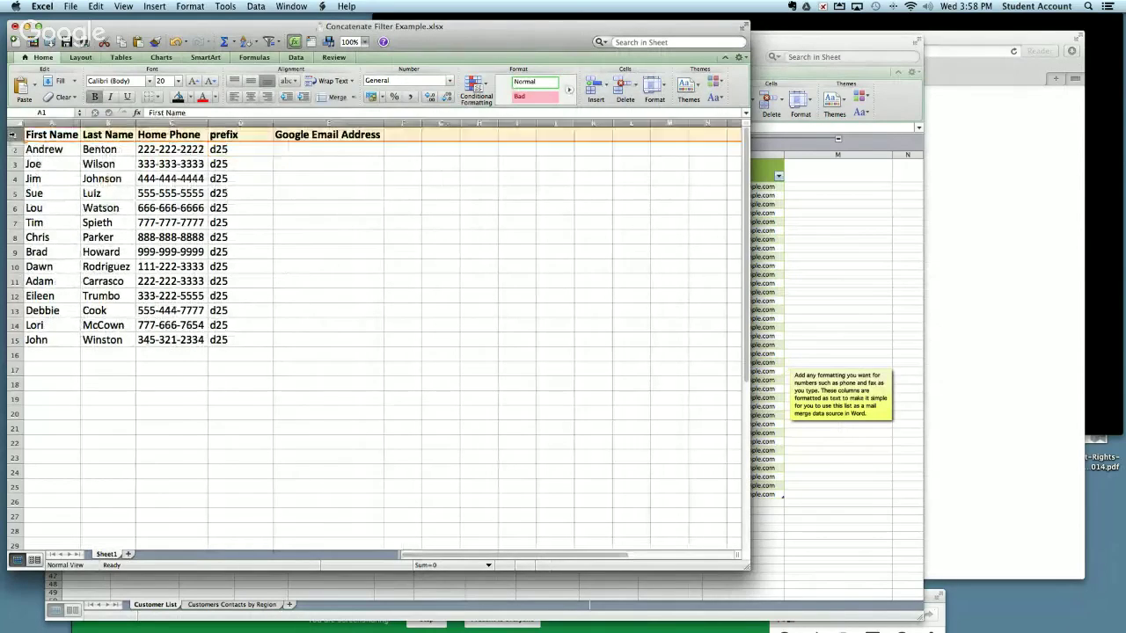
click(256, 6)
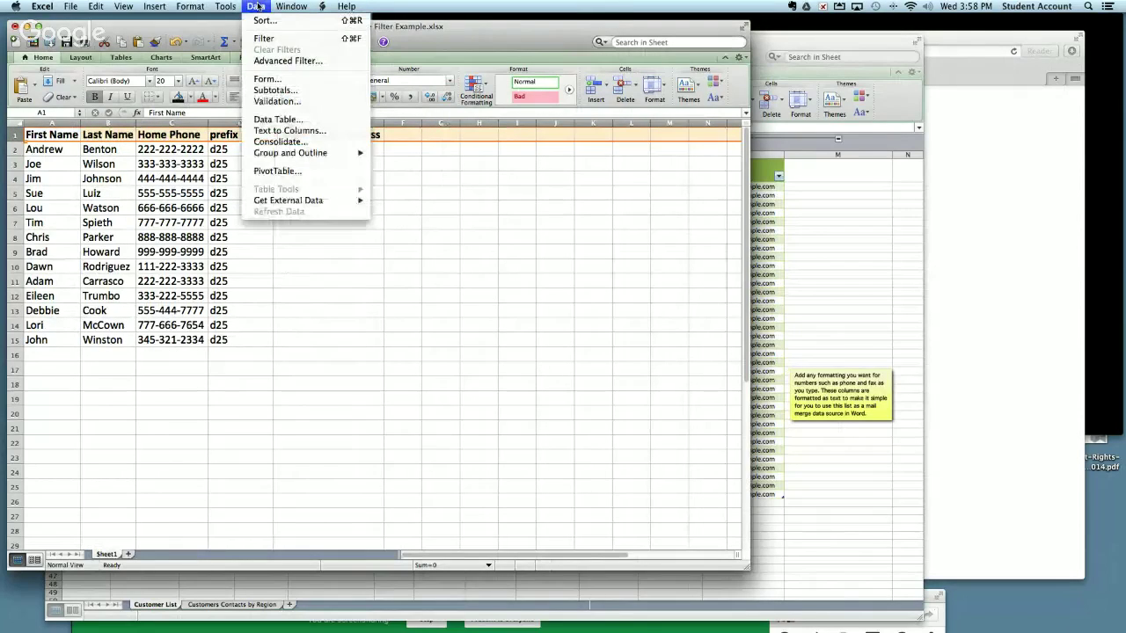
click(262, 38)
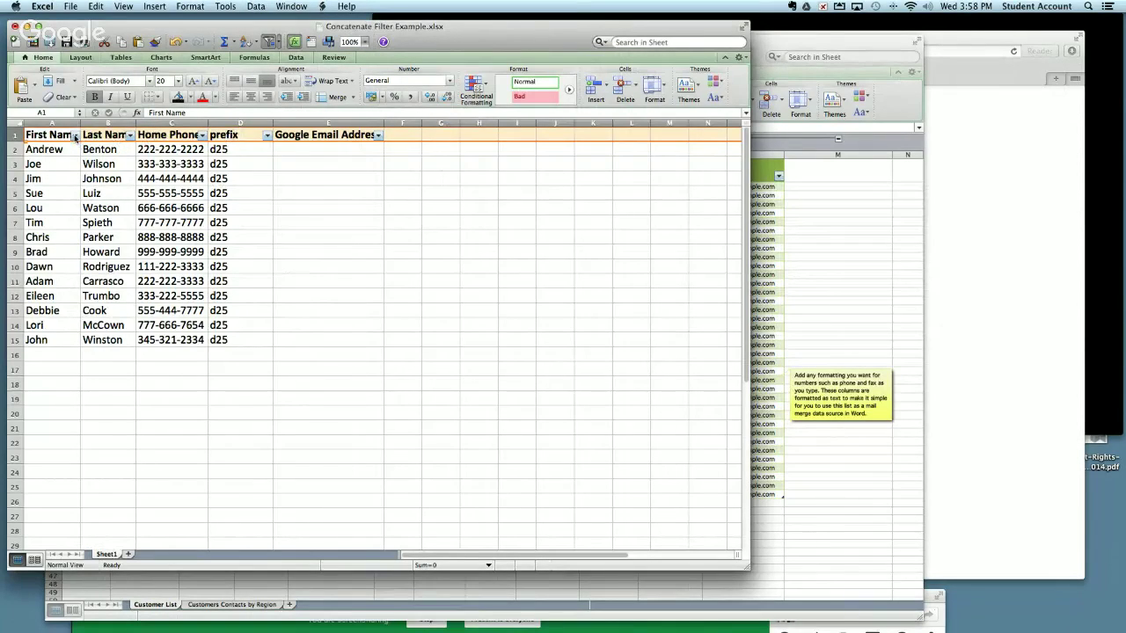
click(75, 135)
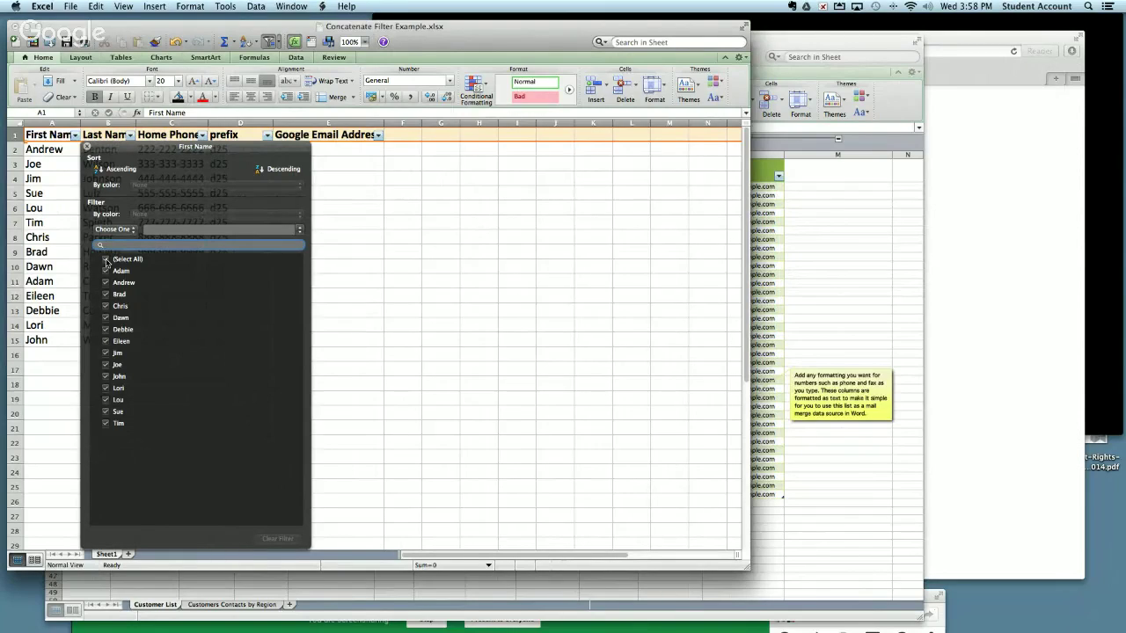
click(106, 261)
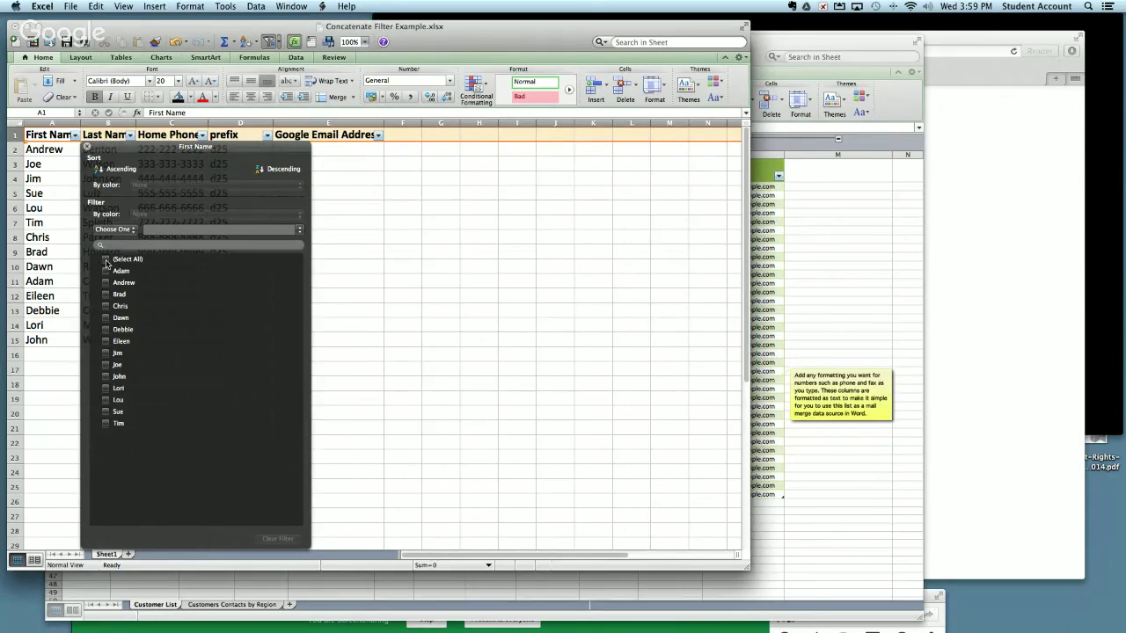
click(106, 306)
click(105, 341)
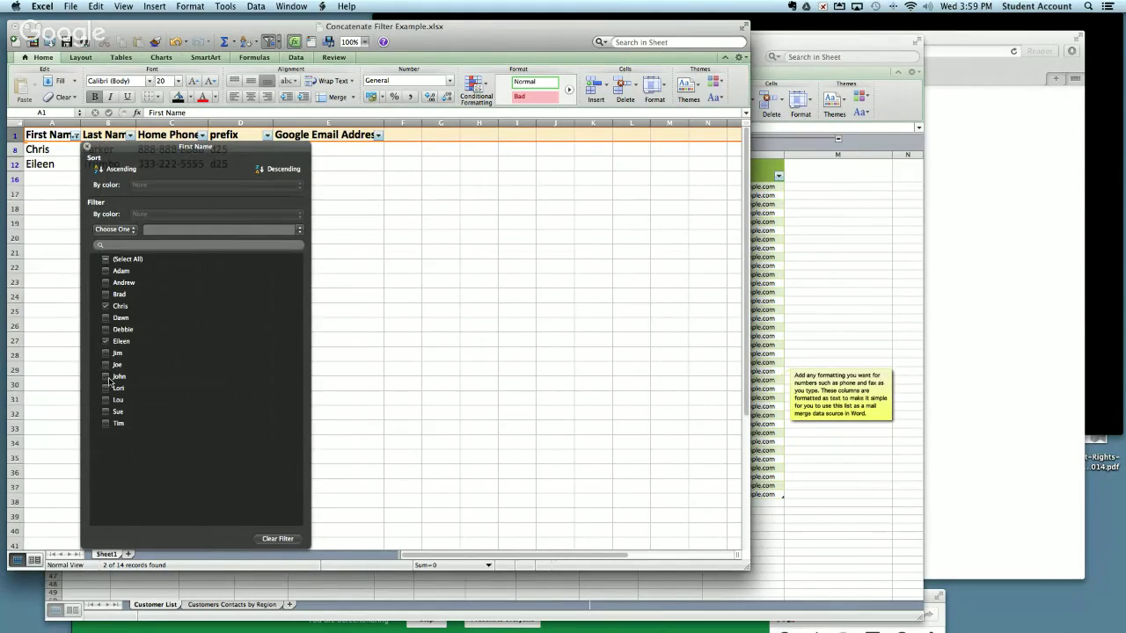
click(106, 377)
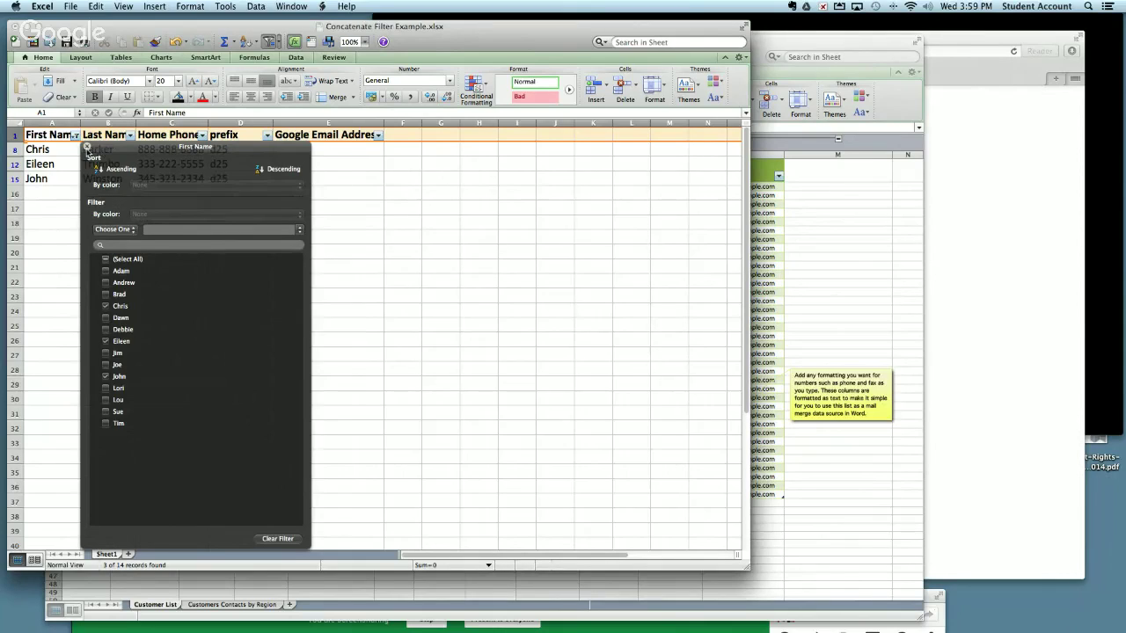
click(86, 147)
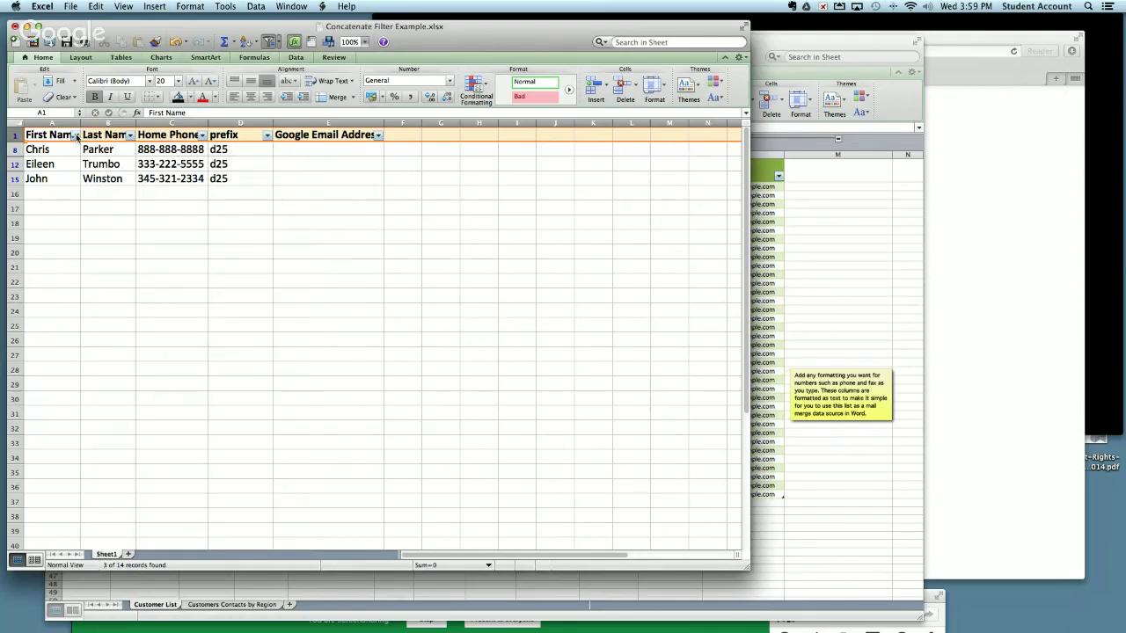
Reset the First Name filter to Select All so all 14 records show
click(76, 137)
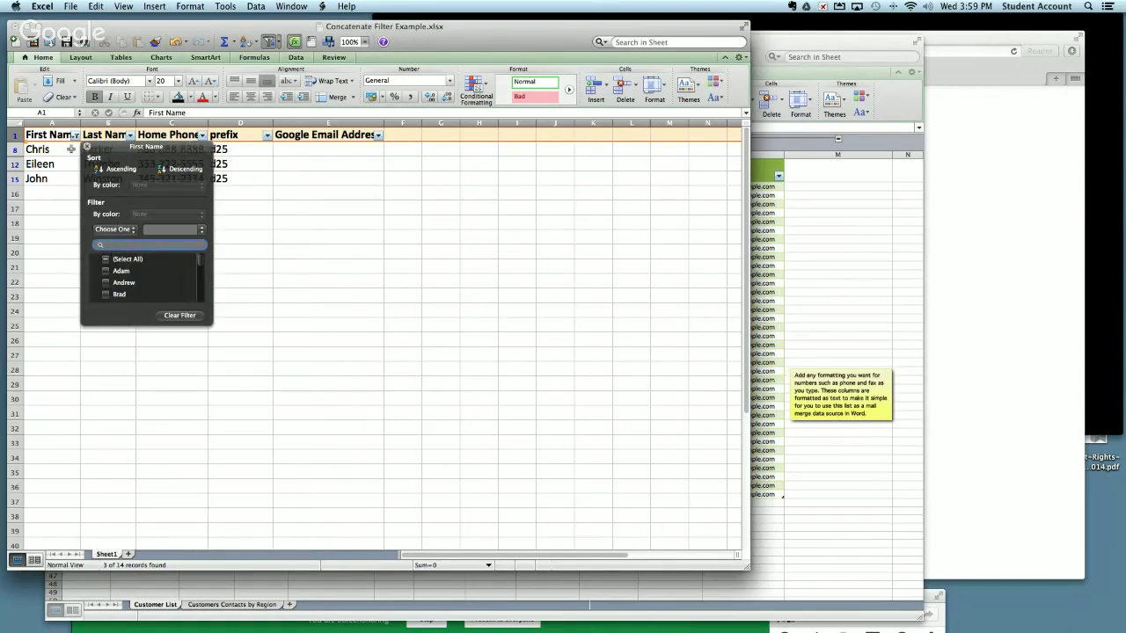
click(106, 260)
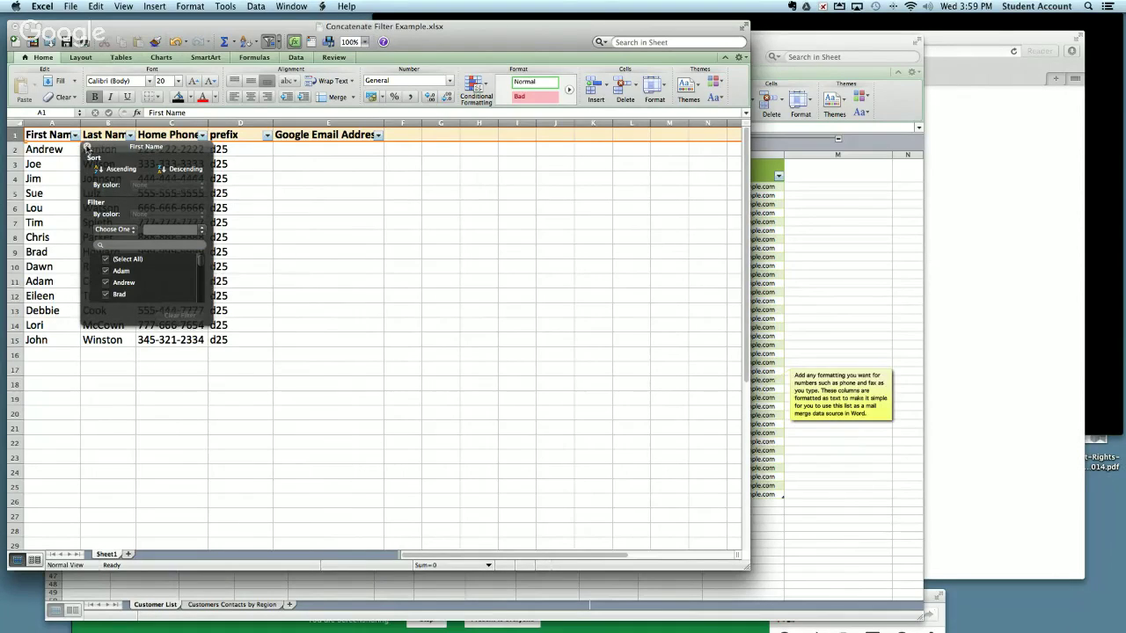
click(87, 148)
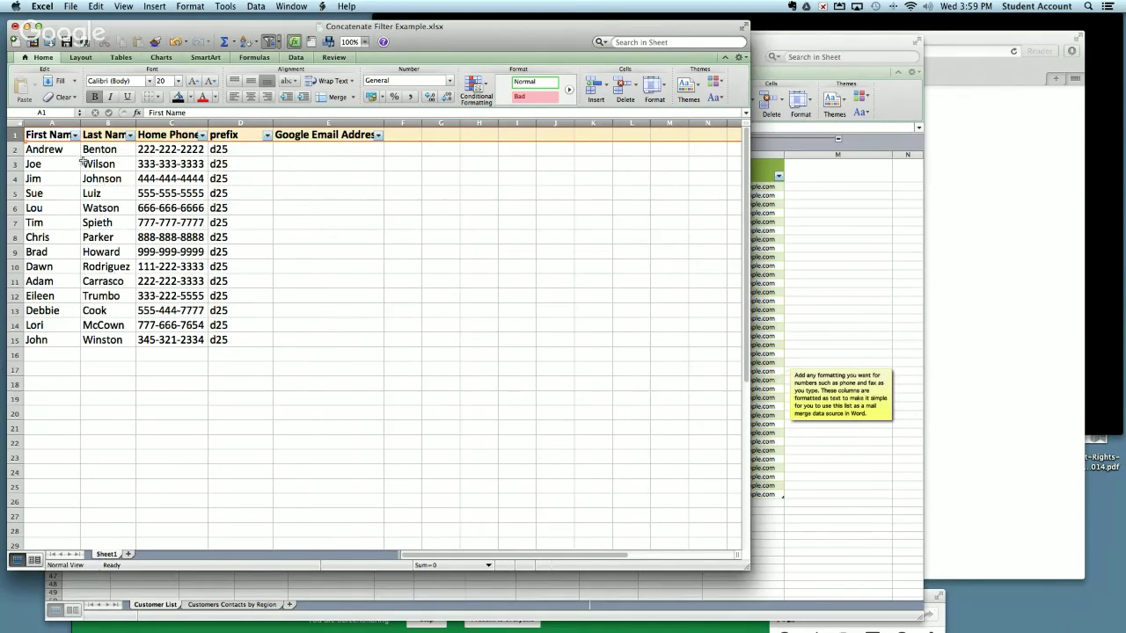
click(317, 151)
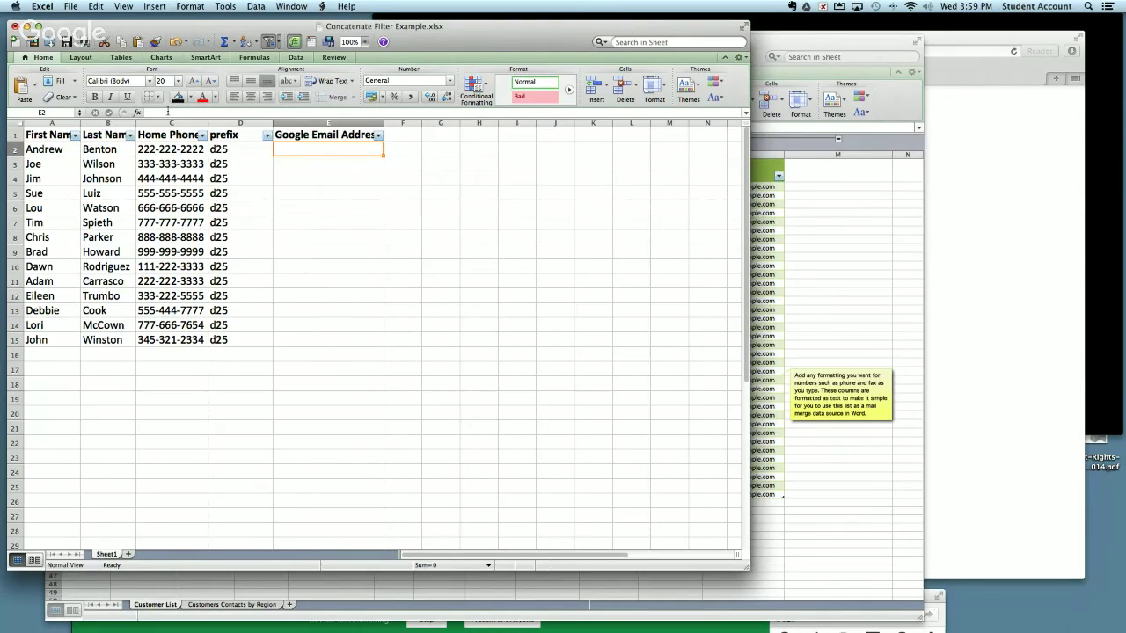
click(179, 112)
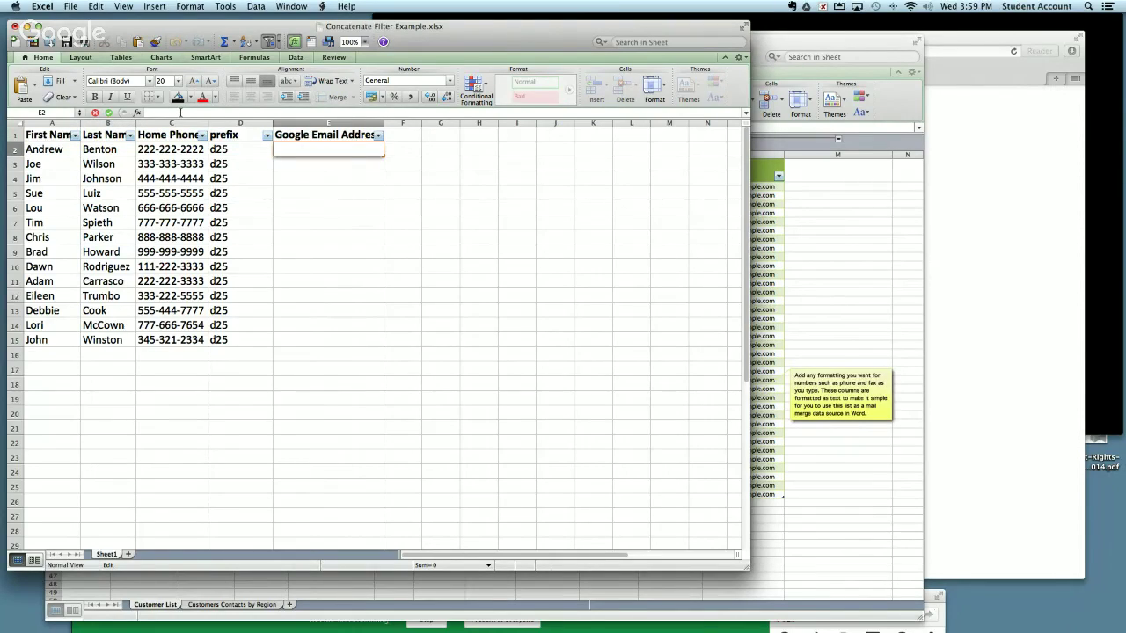
text(=)
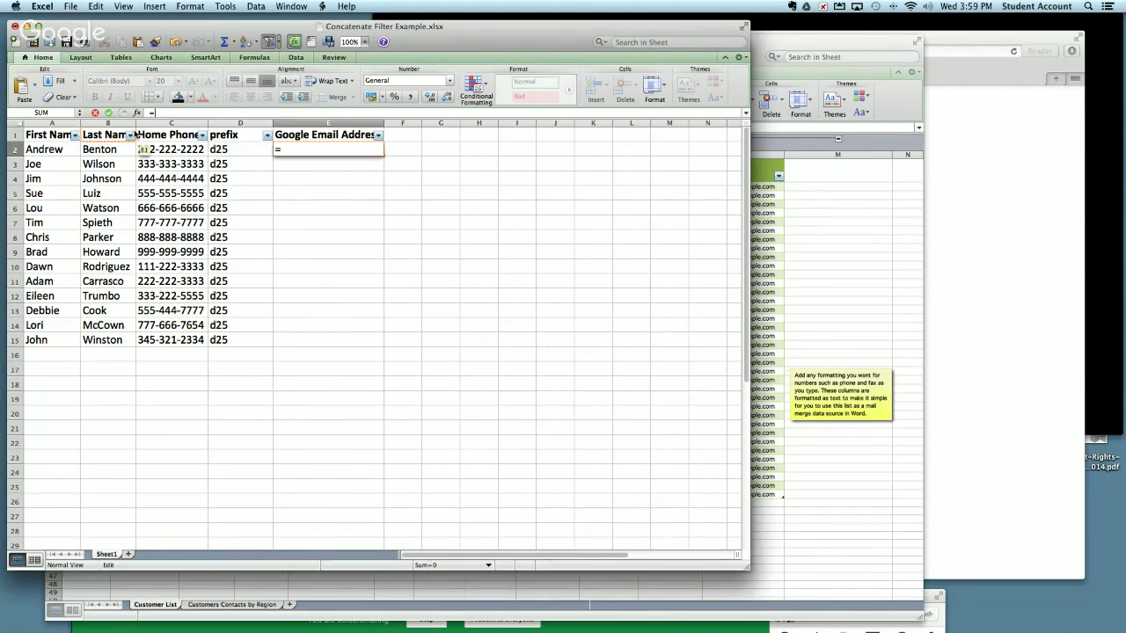
click(240, 152)
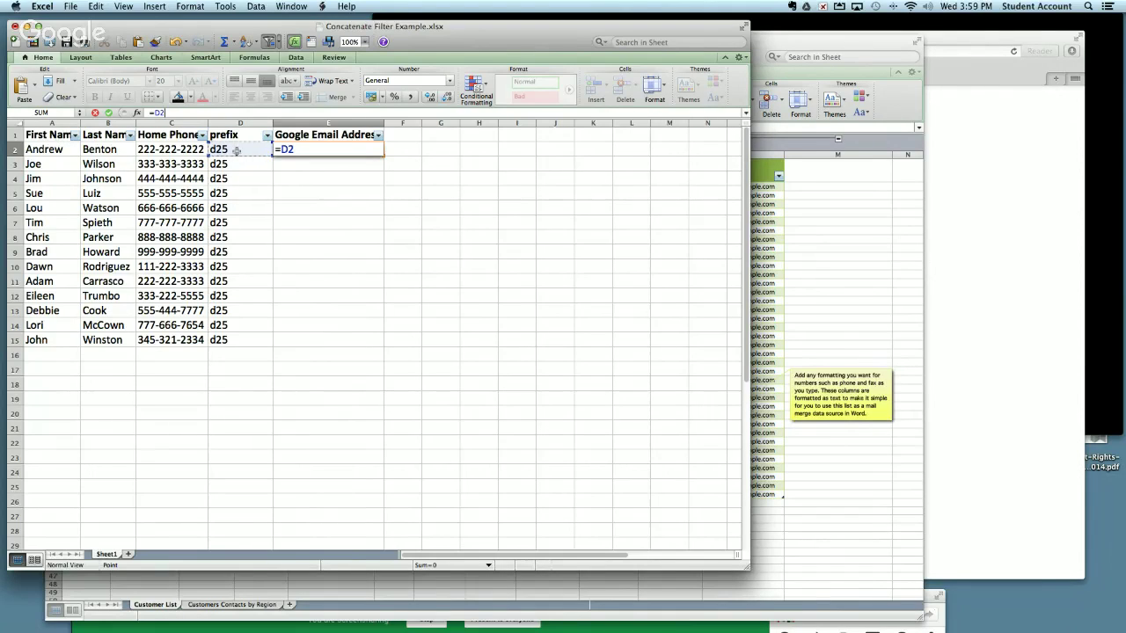
click(304, 150)
click(51, 155)
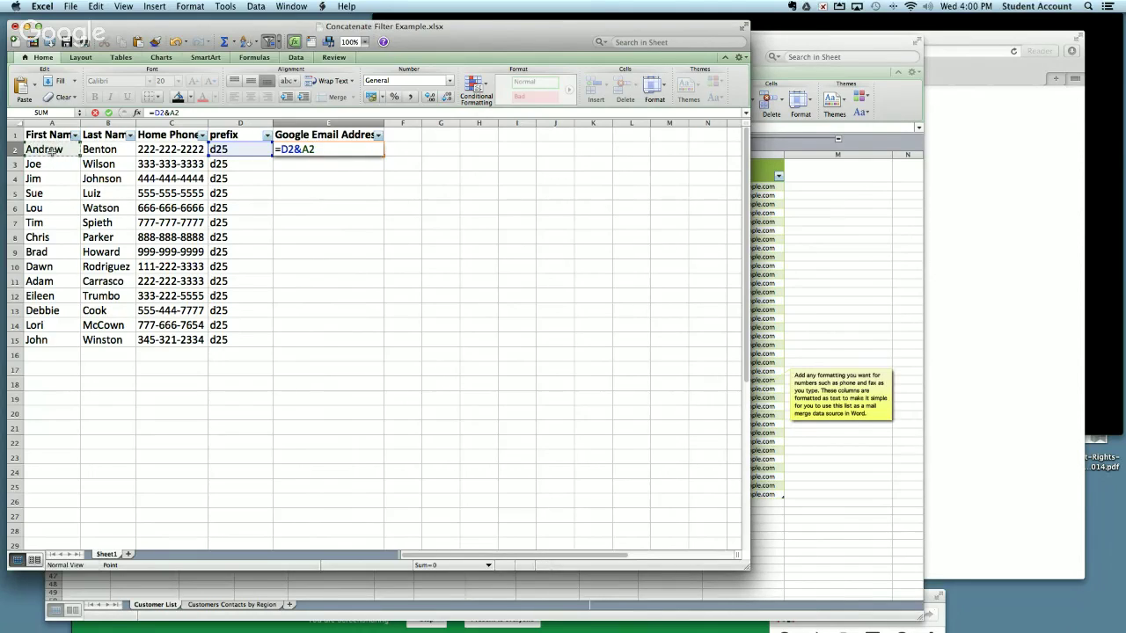
text(&"@student.sd)
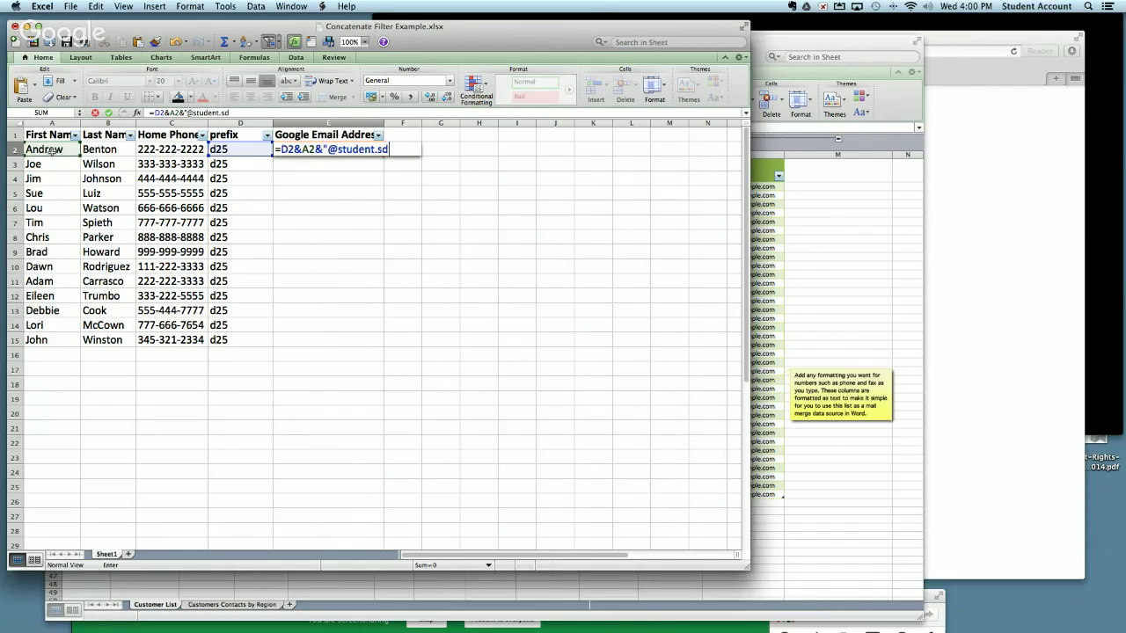
text(25.org)
text(")
Dismiss the quote error messages and commit the email formula in E2
key(Return)
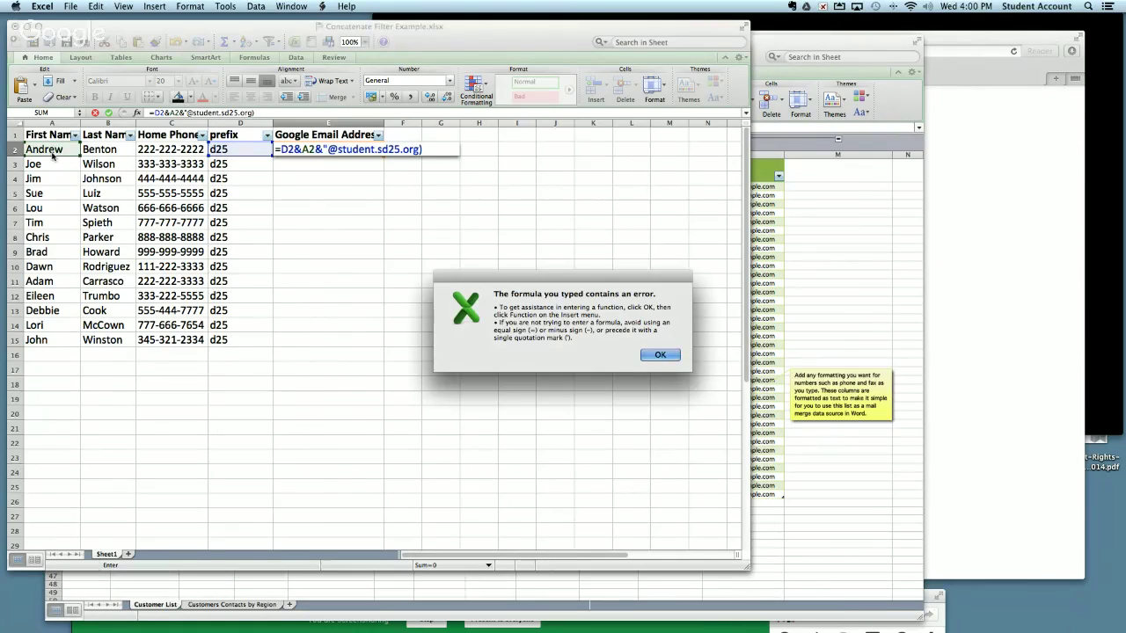
click(659, 355)
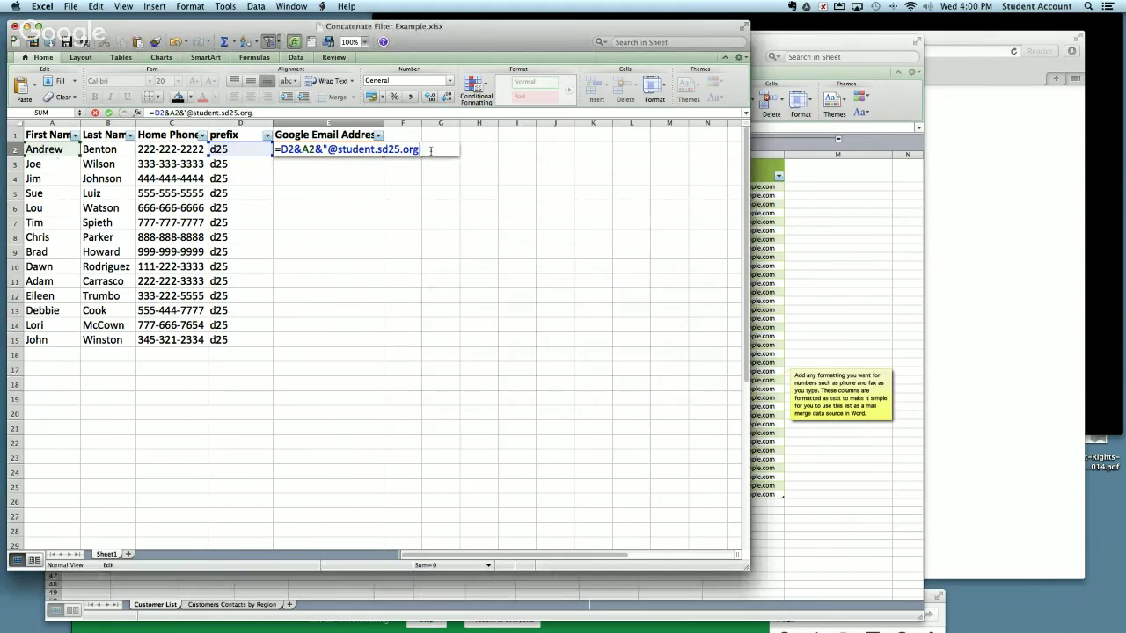
key(Return)
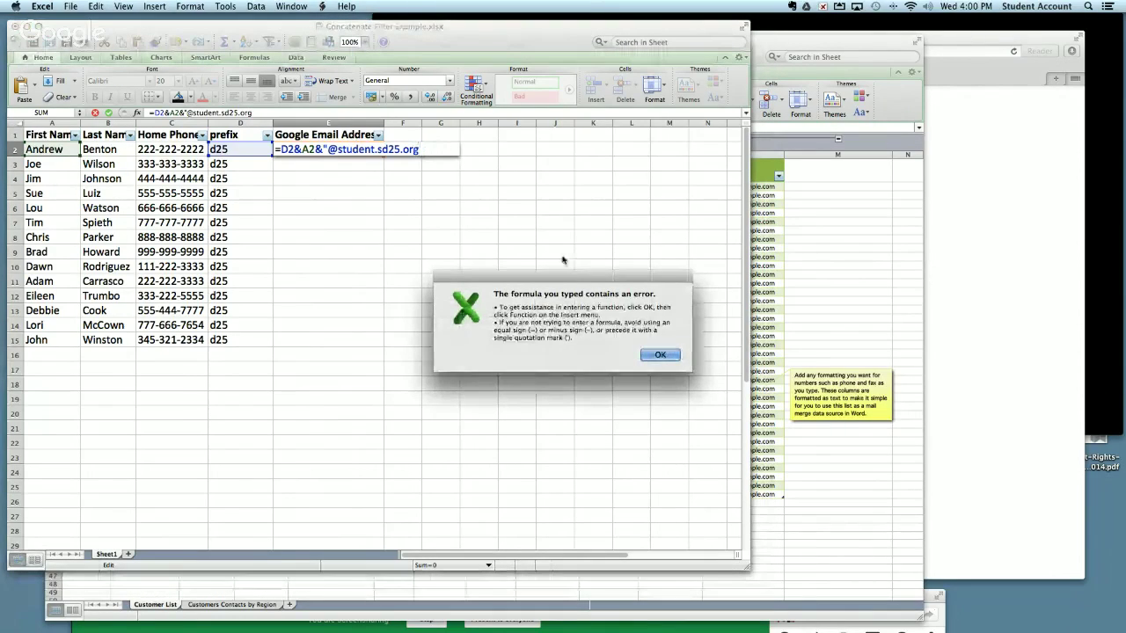
click(660, 355)
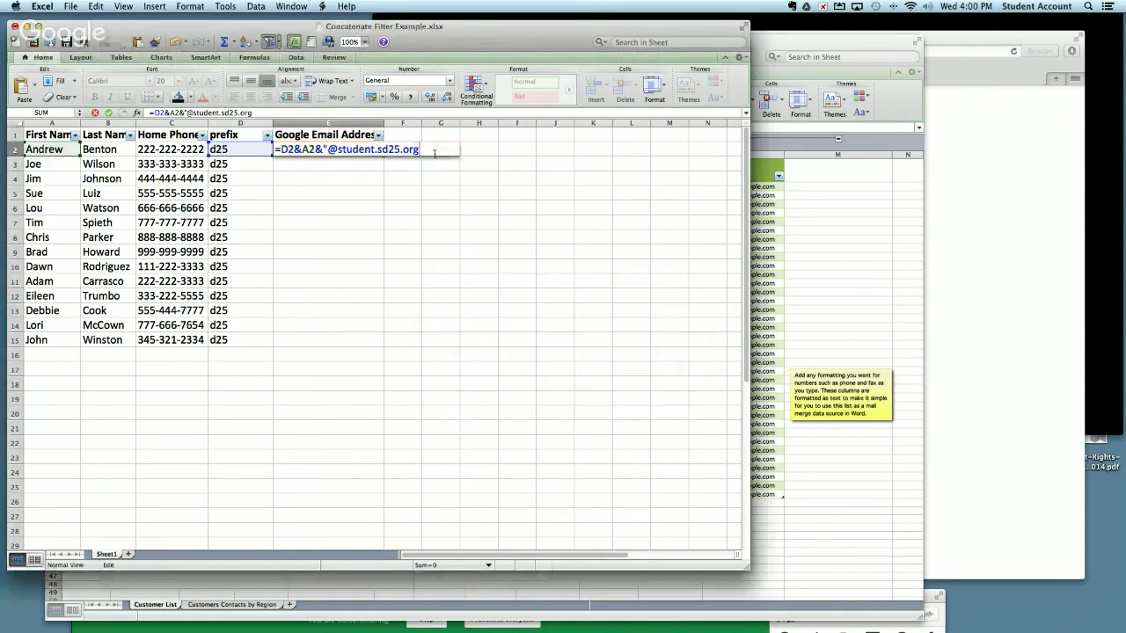
key(Return)
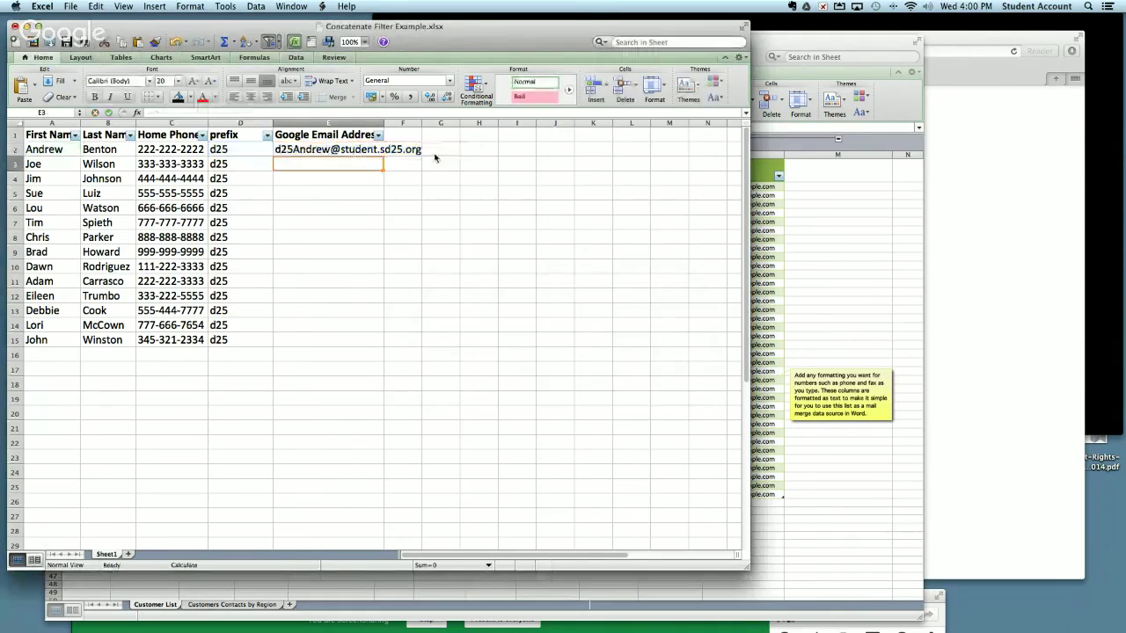
Autofit column E to its Google Email Address header, then review E2's formula without changing it
double_click(384, 124)
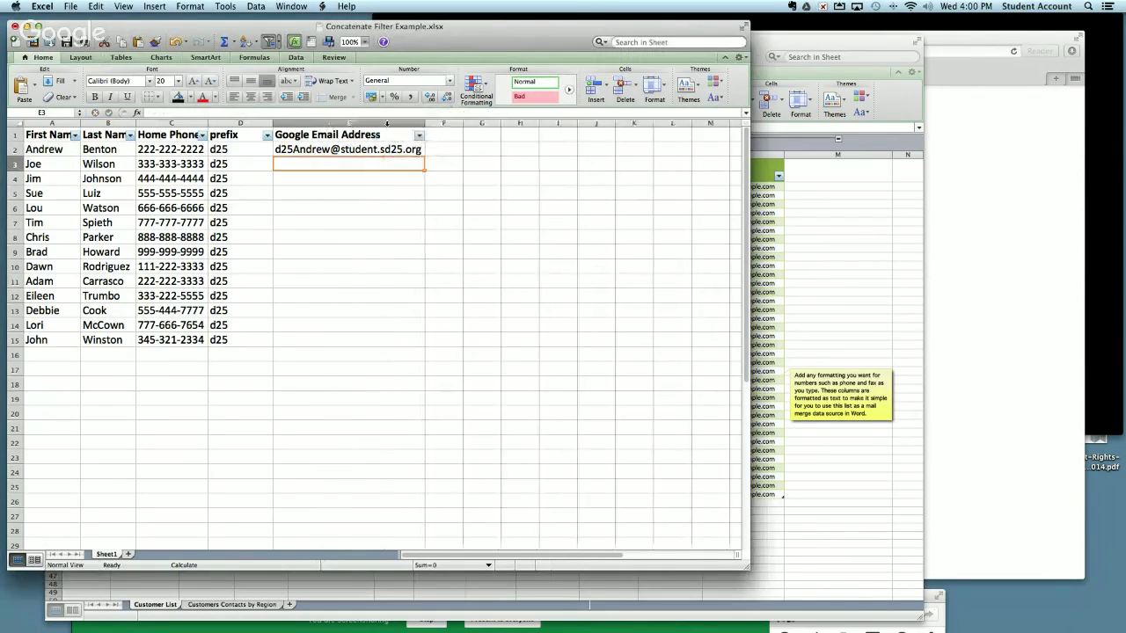
click(330, 149)
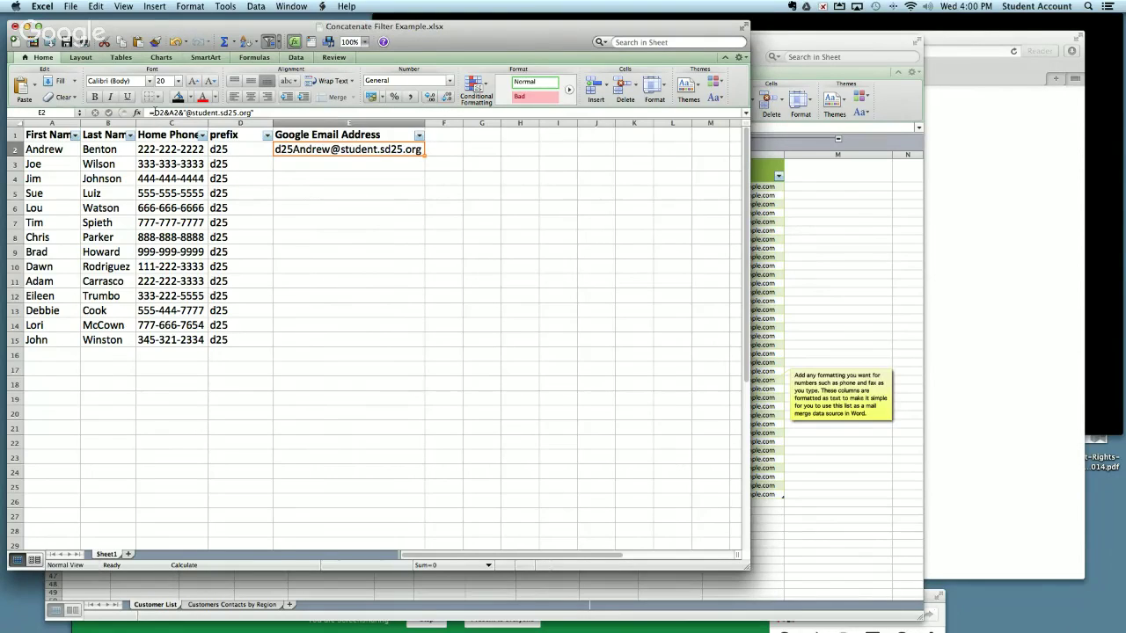
click(149, 112)
drag(150, 112, 272, 115)
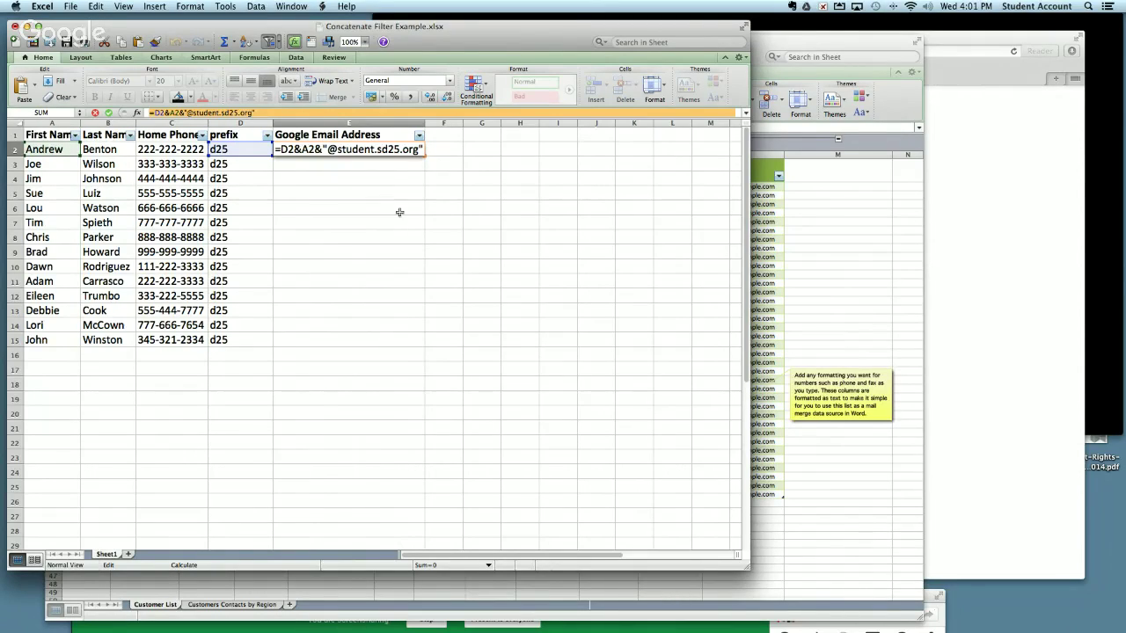
key(Escape)
text(=)
click(439, 149)
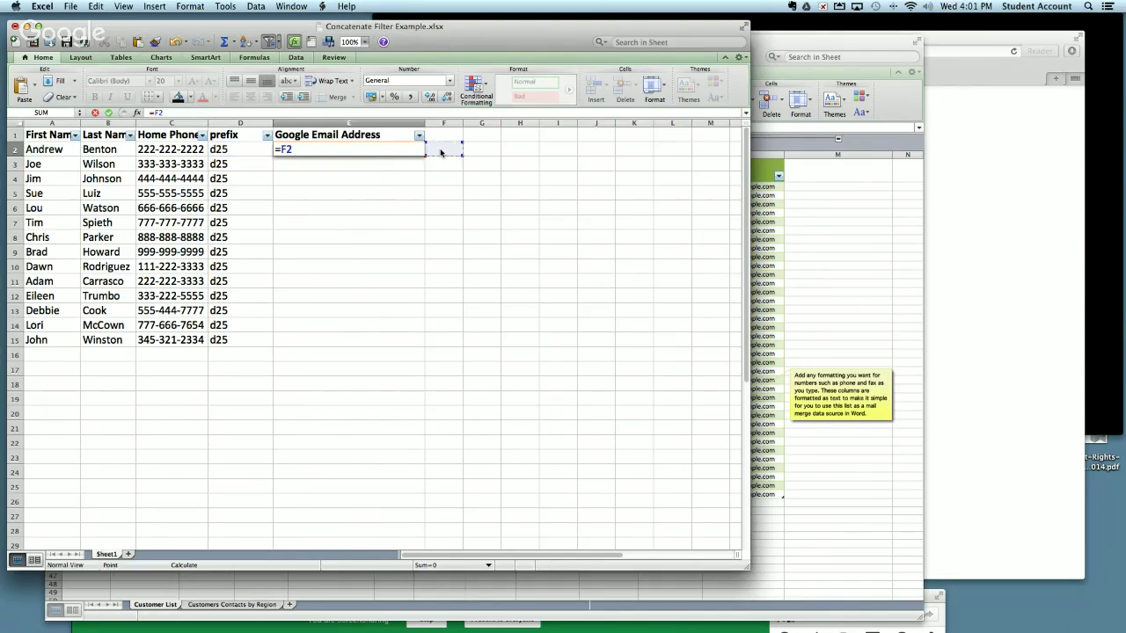
key(Escape)
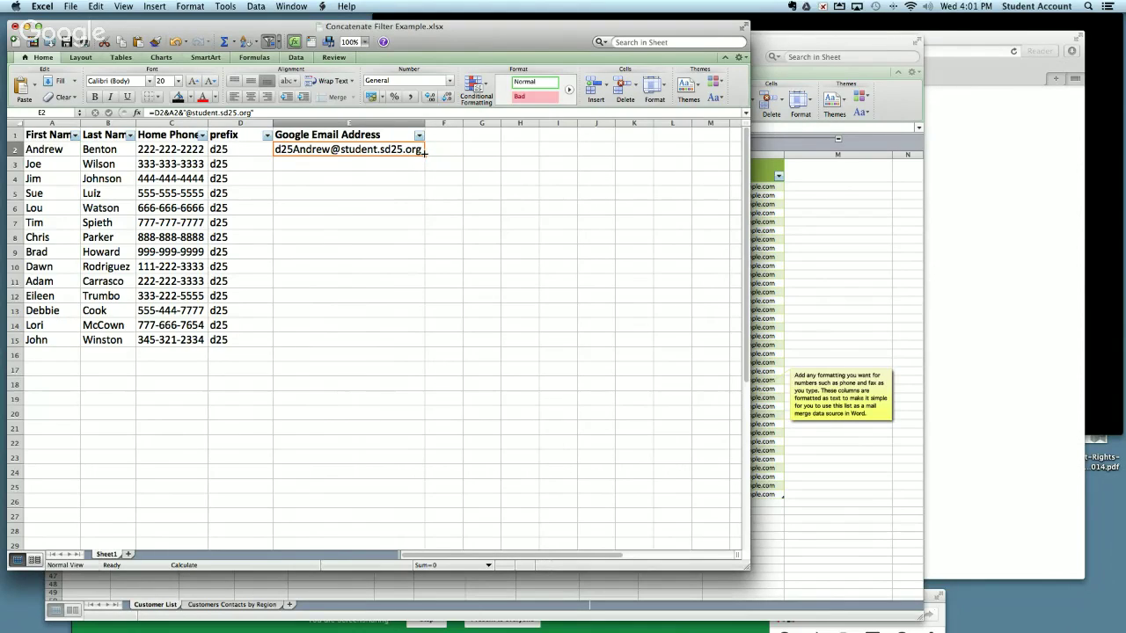
Fill the email formula from E2 down through E15 with Edit > Fill > Down
drag(423, 153, 400, 342)
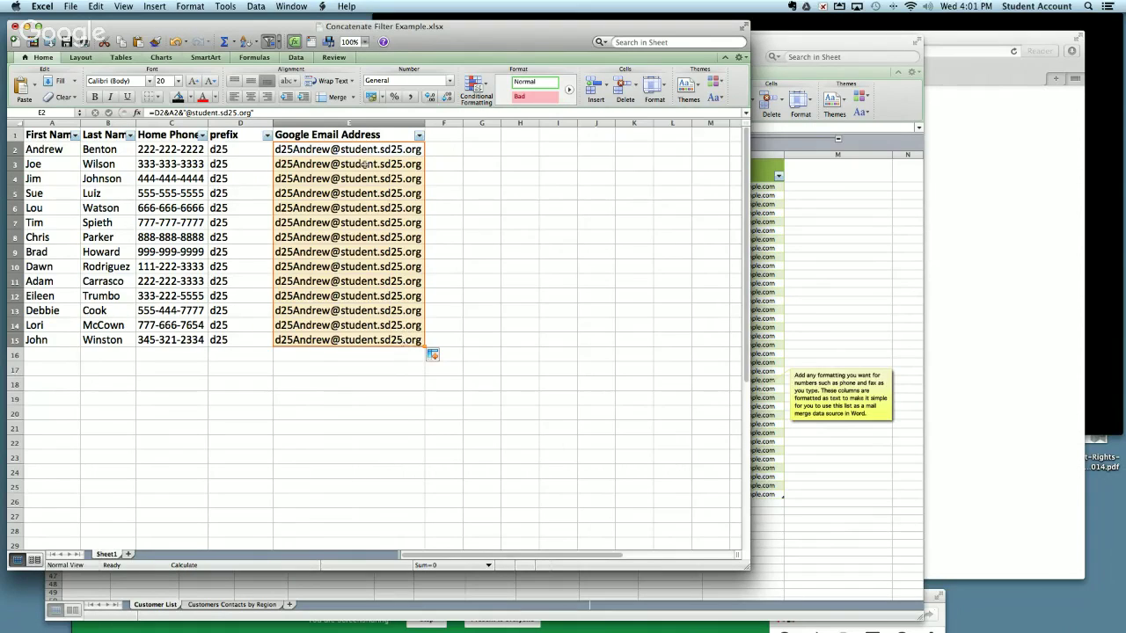
click(95, 6)
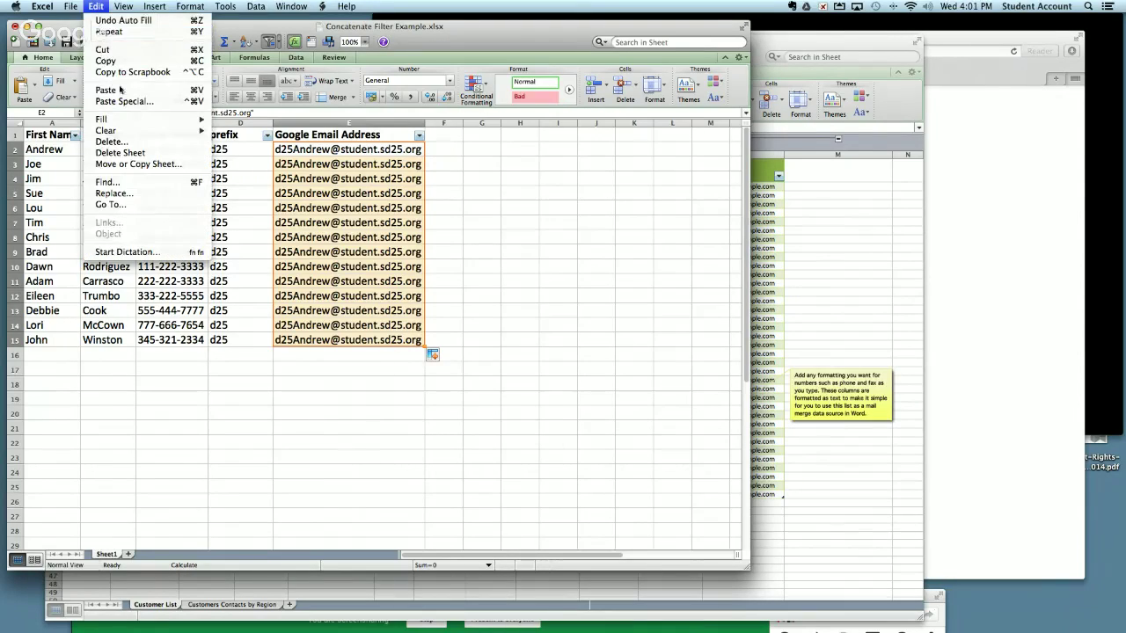
mouse_move(126, 119)
click(236, 120)
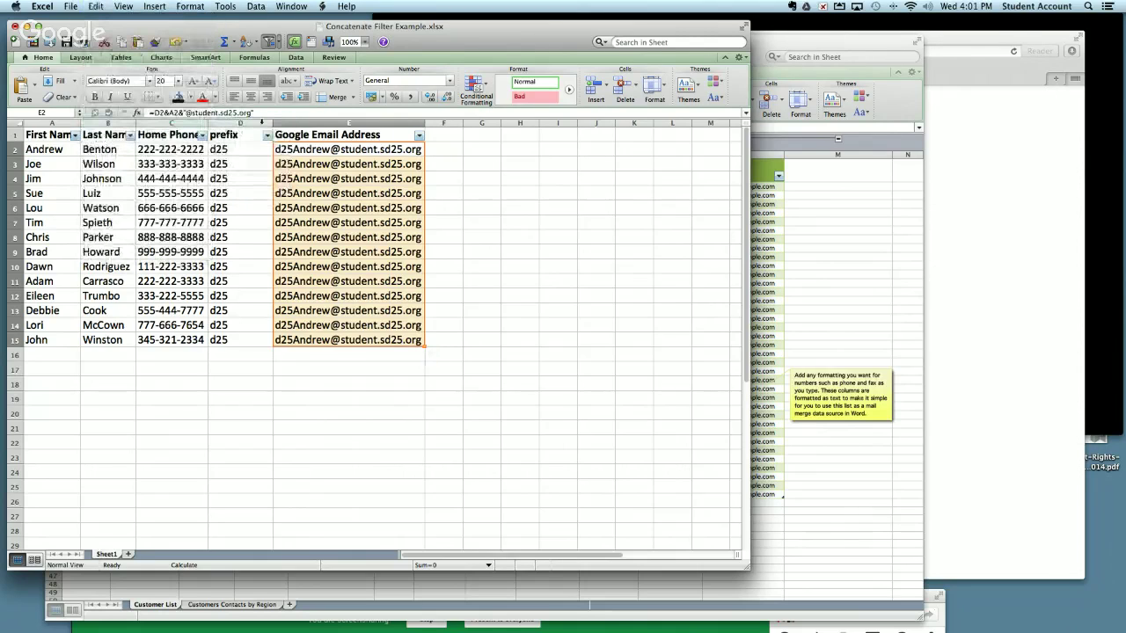
Clear cell E2 with Edit > Clear > All and close the workbook without saving
click(337, 149)
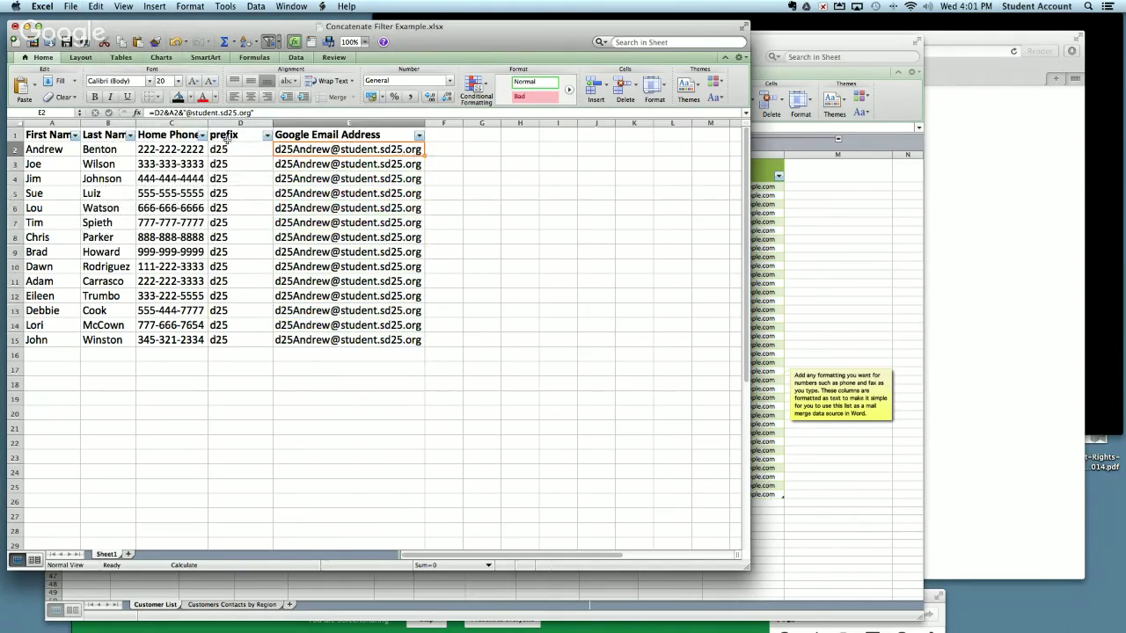
click(92, 6)
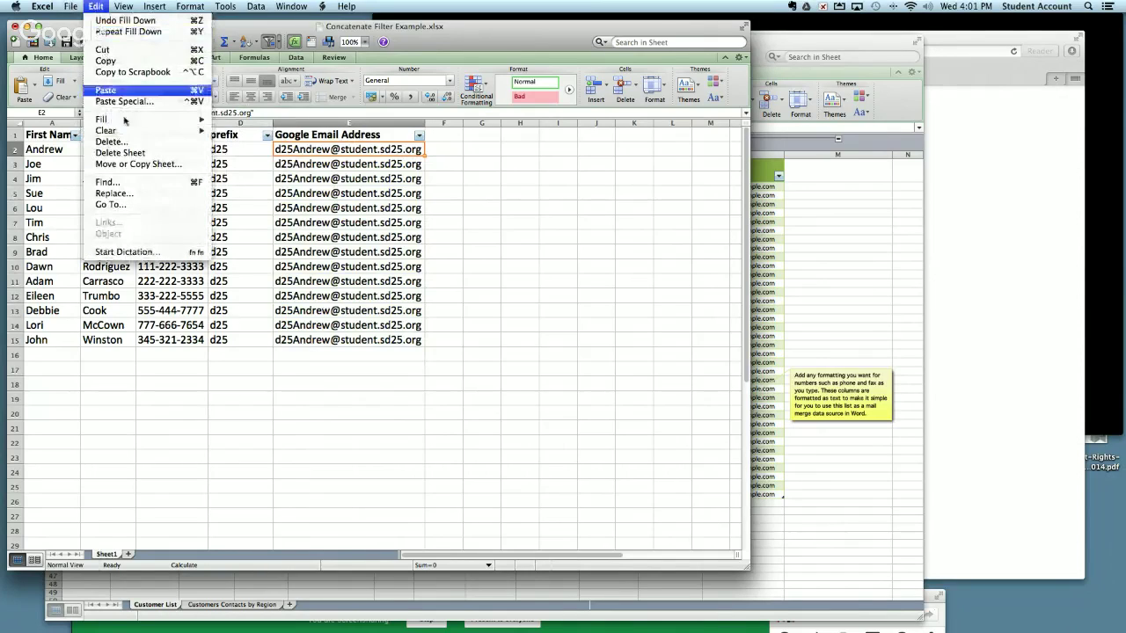
mouse_move(128, 134)
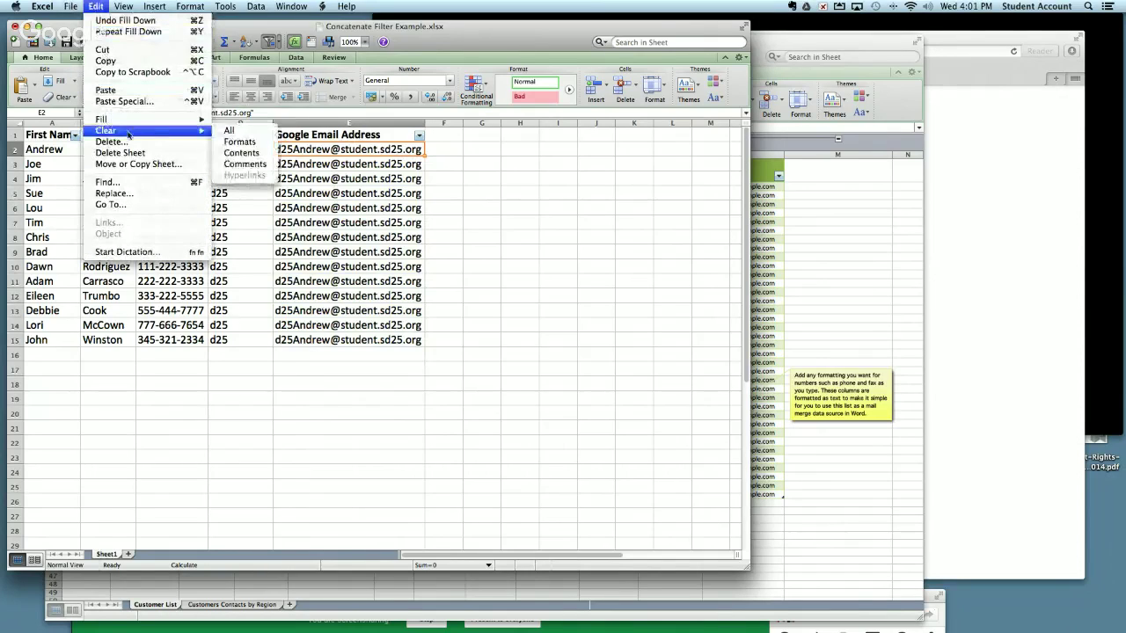
click(229, 130)
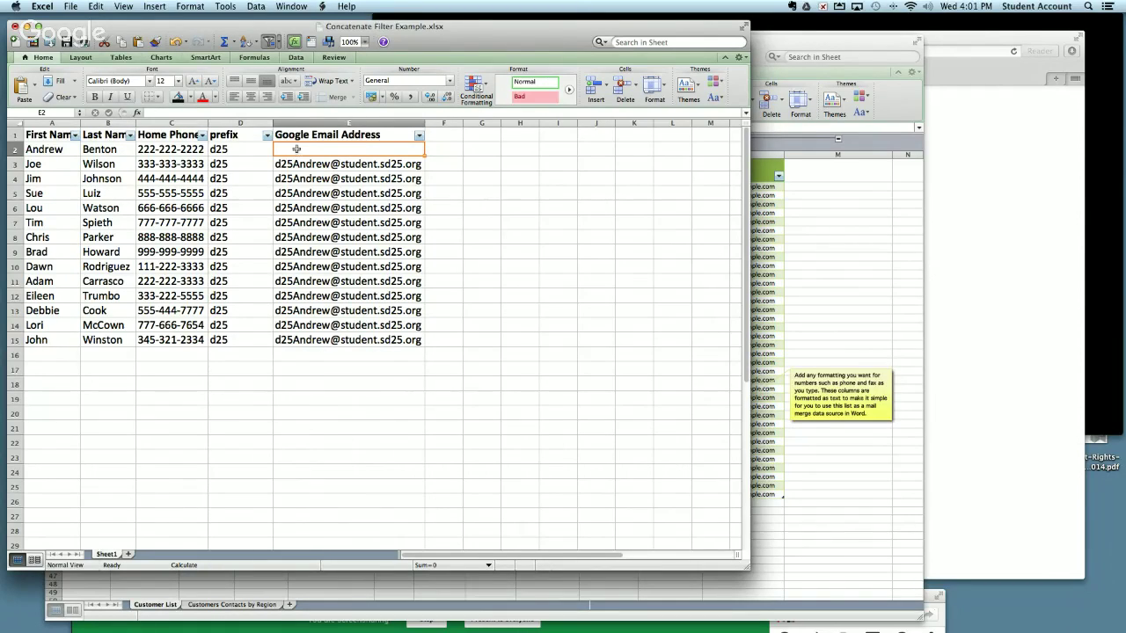
click(14, 27)
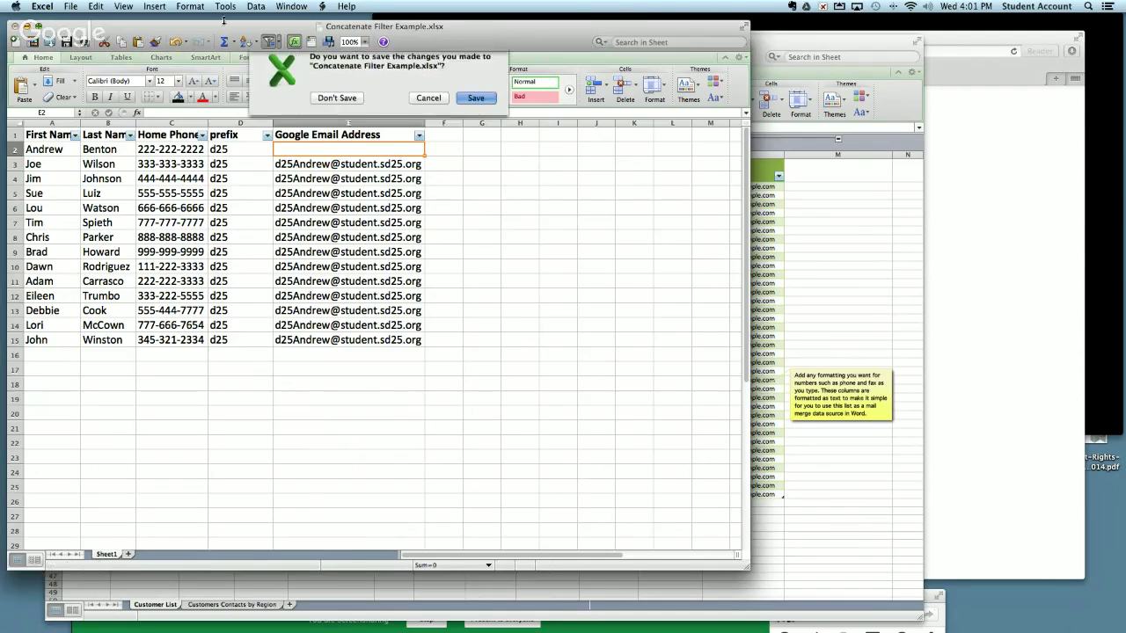
click(334, 106)
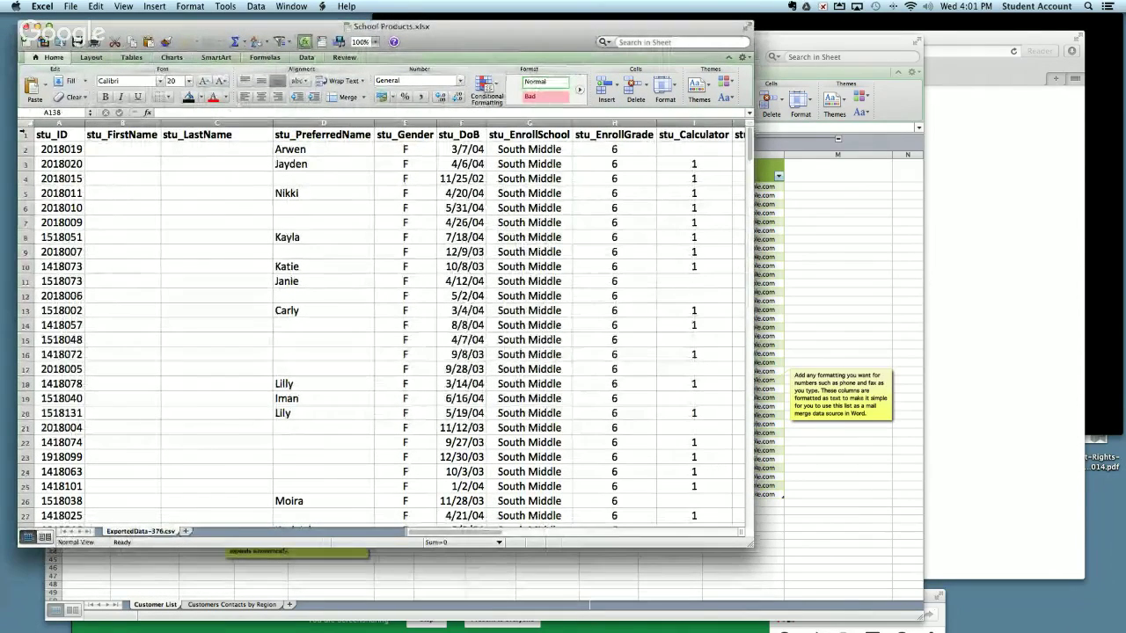
Select row 1 and turn on Data > Filter so every column header gets a dropdown
click(25, 134)
click(256, 6)
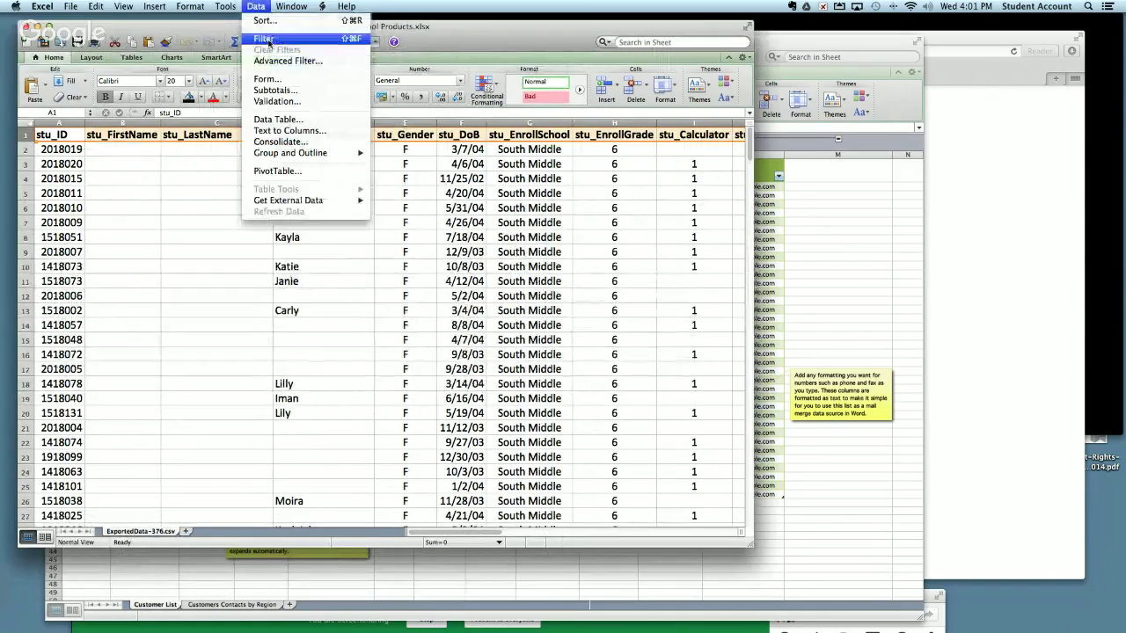
click(268, 40)
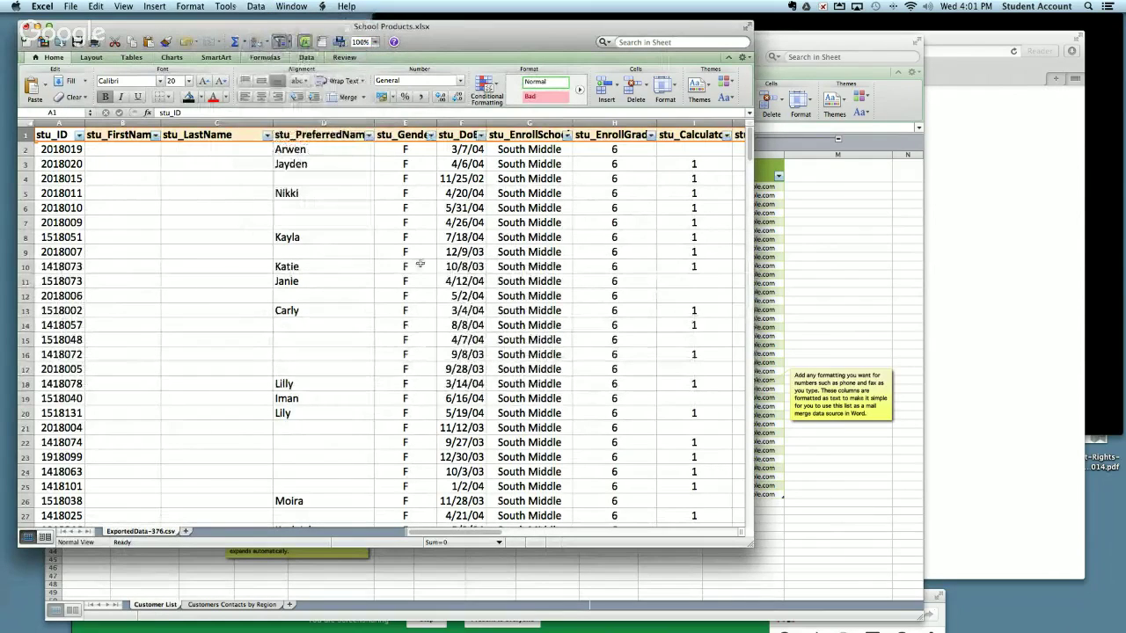
scroll(525, 278, right, 6)
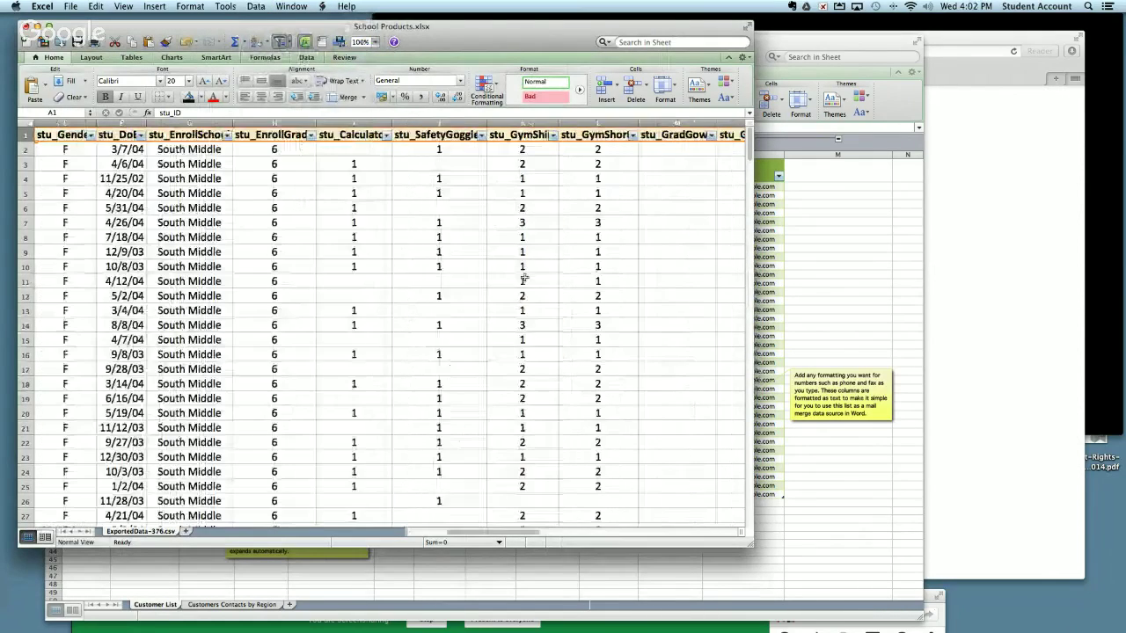
scroll(450, 177, left, 1)
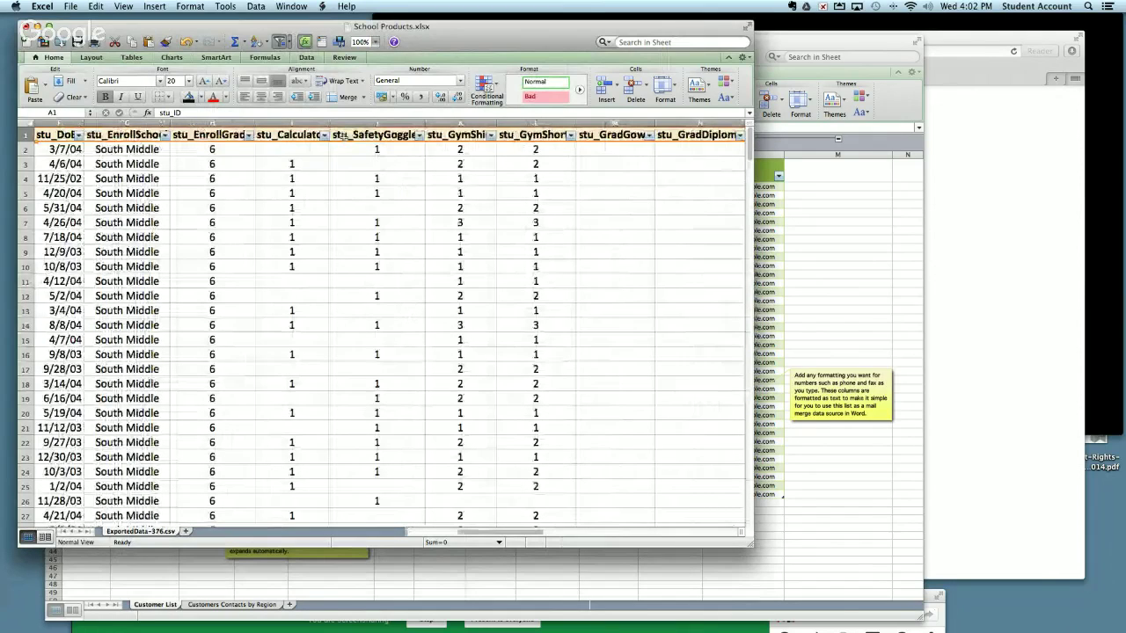
click(326, 135)
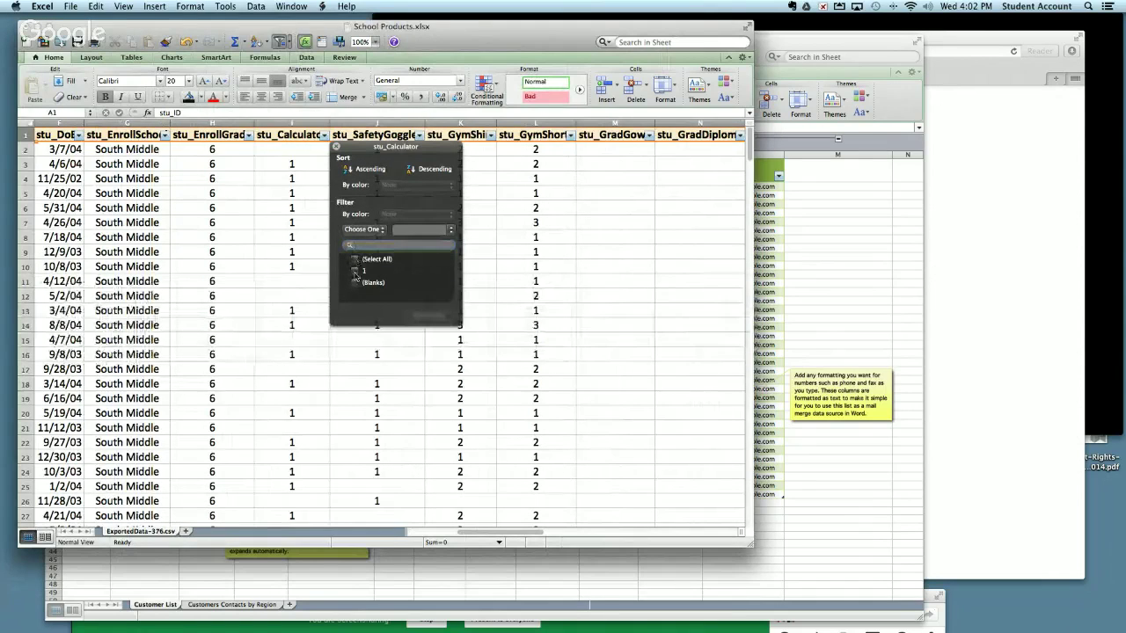
click(356, 282)
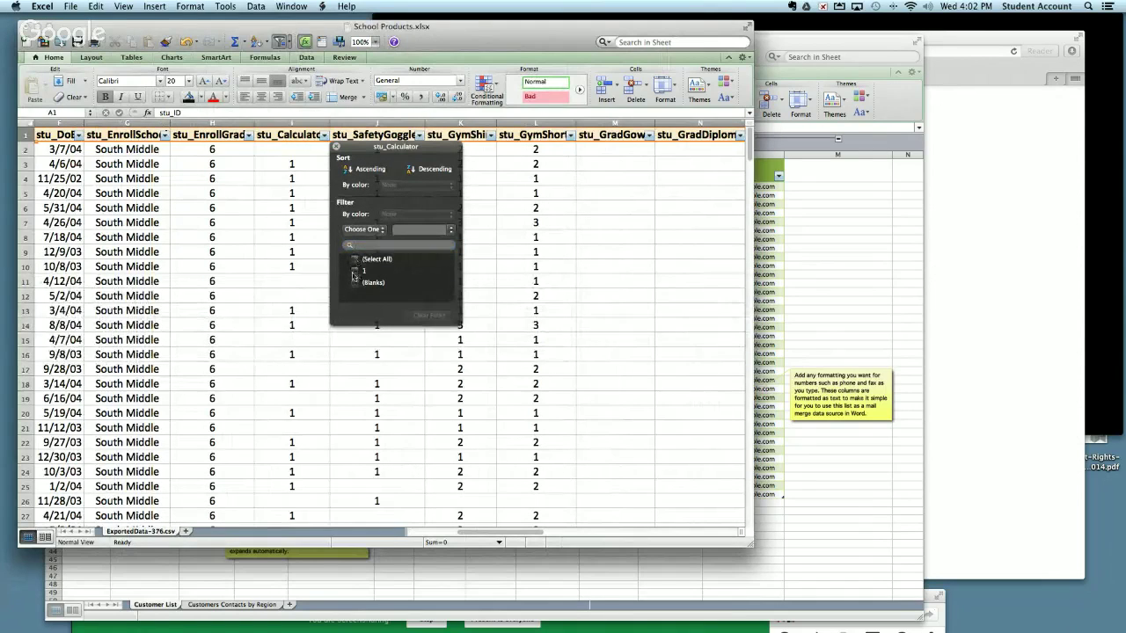
click(336, 146)
scroll(172, 228, left, 5)
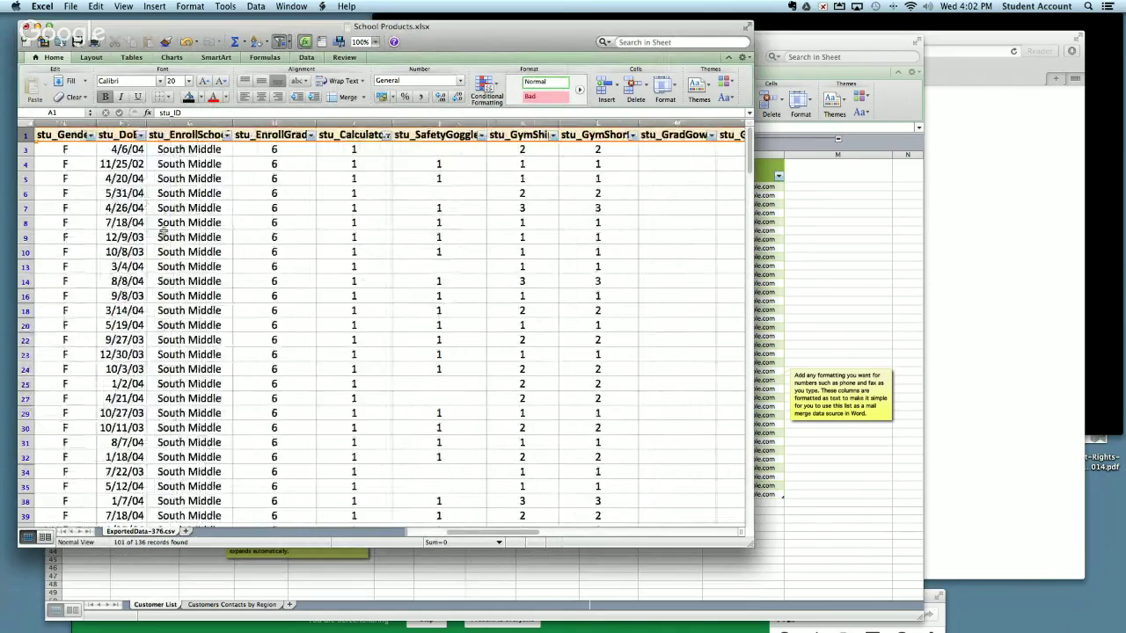
scroll(310, 236, right, 4)
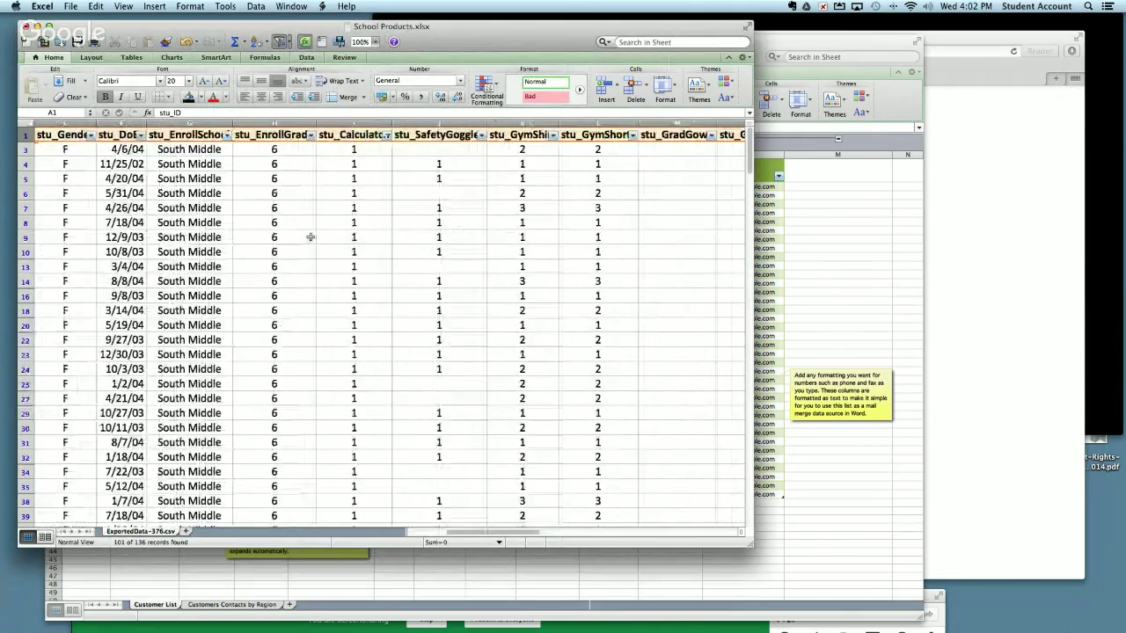
scroll(311, 236, right, 2)
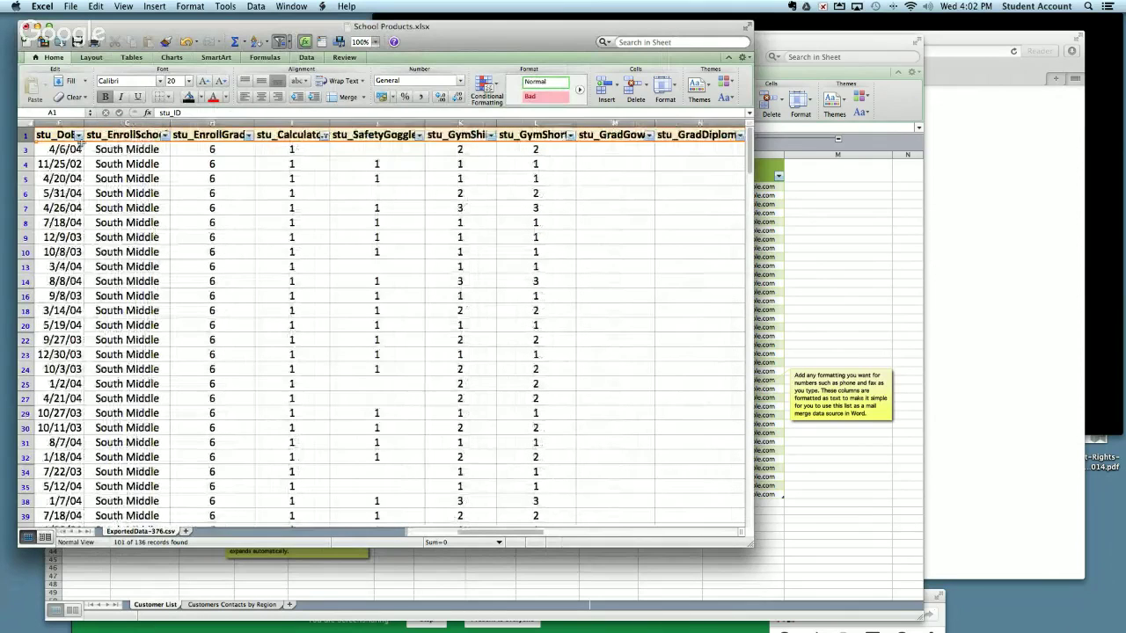
scroll(310, 146, left, 5)
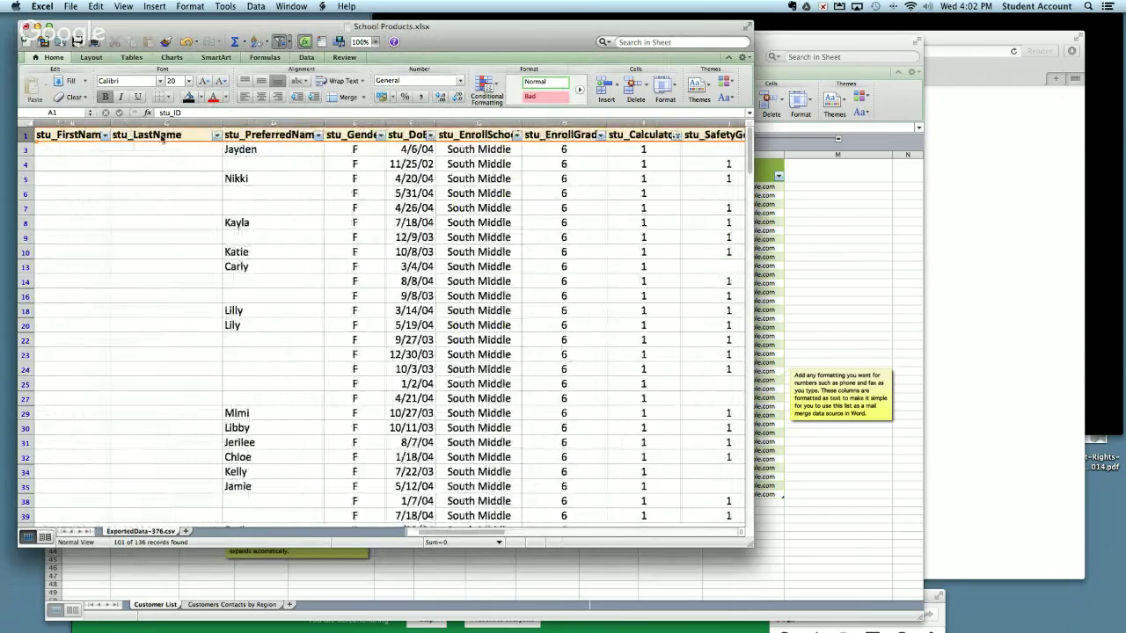
scroll(223, 163, right, 4)
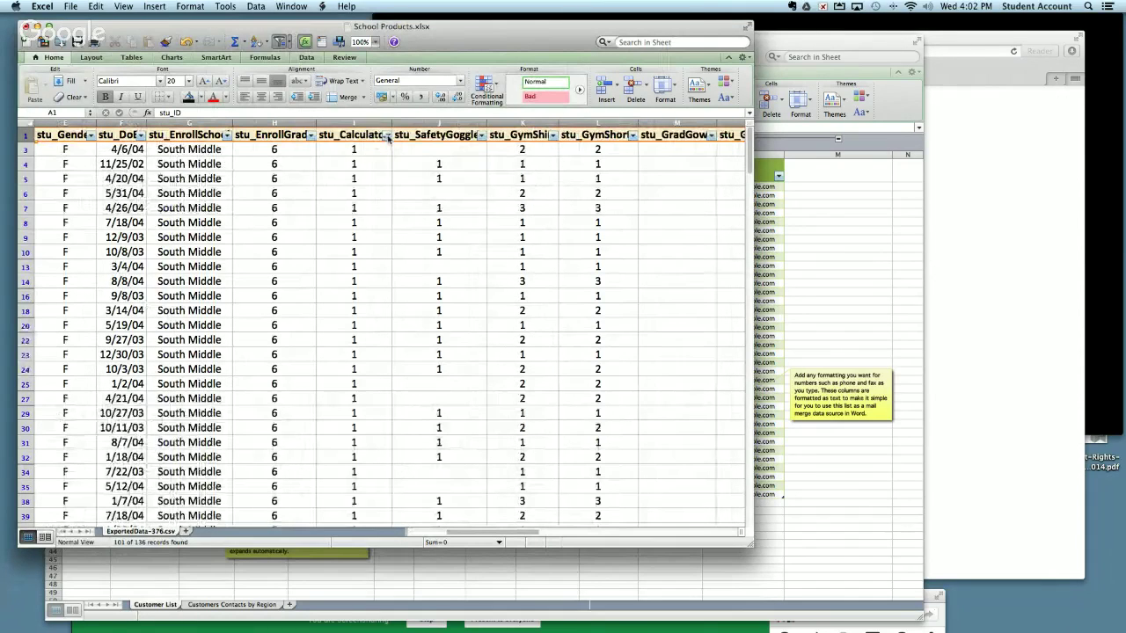
click(483, 137)
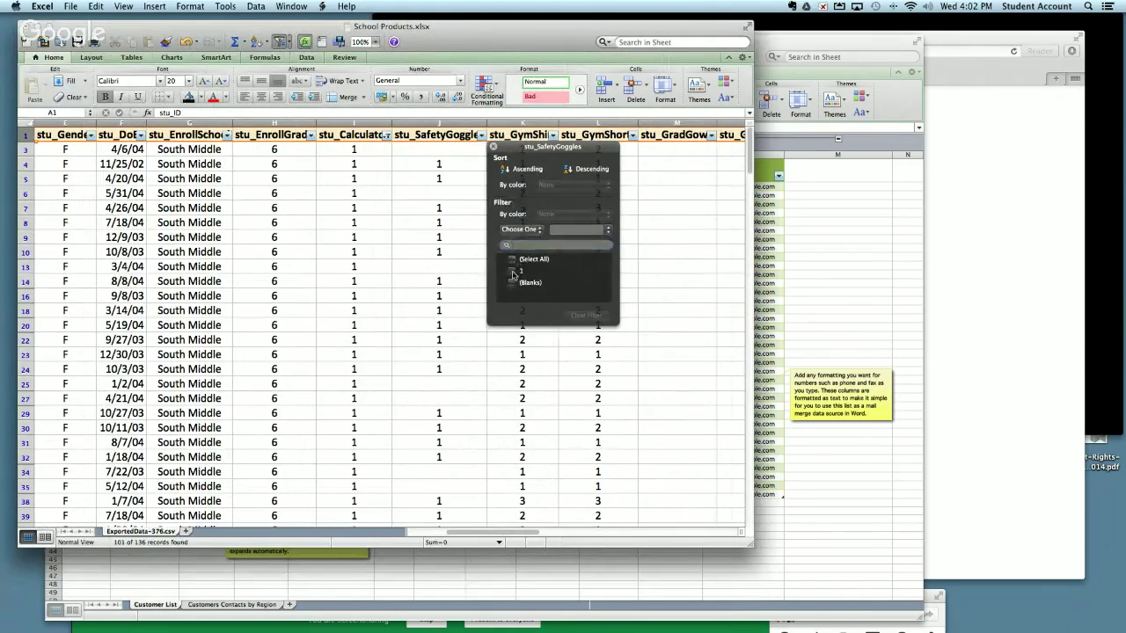
click(512, 283)
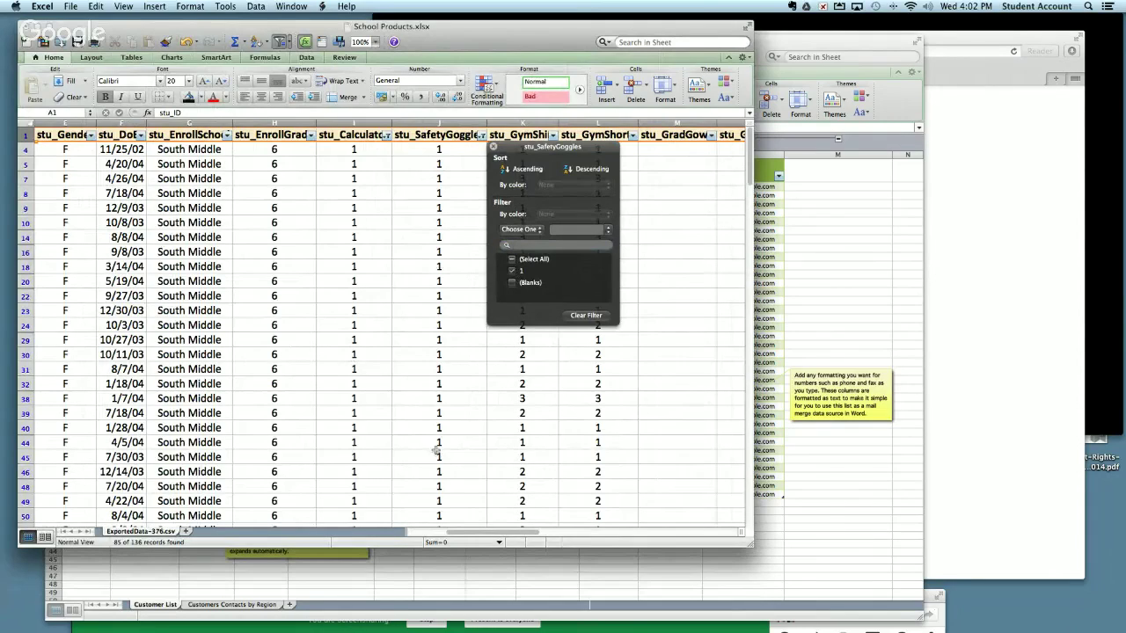
click(494, 147)
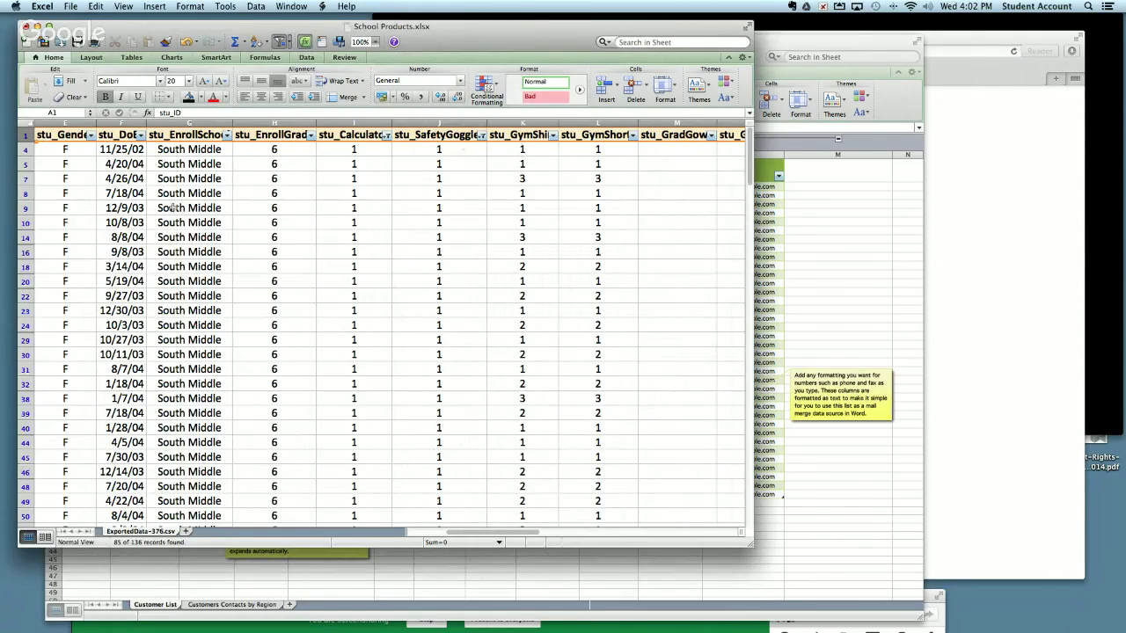
click(254, 6)
click(268, 51)
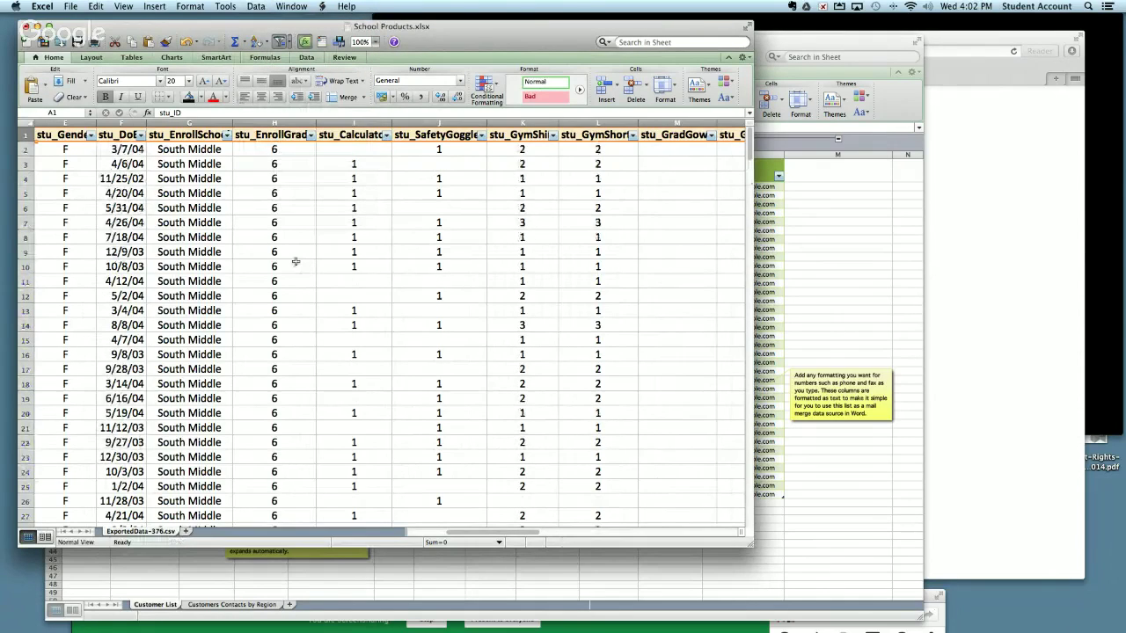
Enter =SUM(I2:I137) in cell I139 to total the stu_Calculator column, giving 101
scroll(295, 261, left, 5)
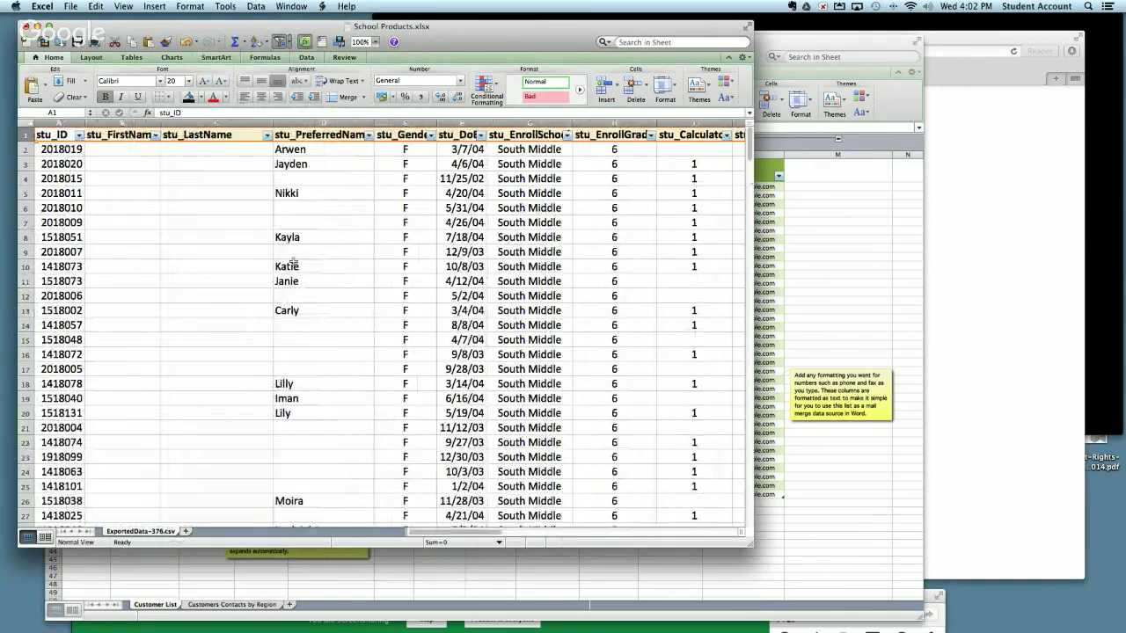
scroll(293, 261, down, 20)
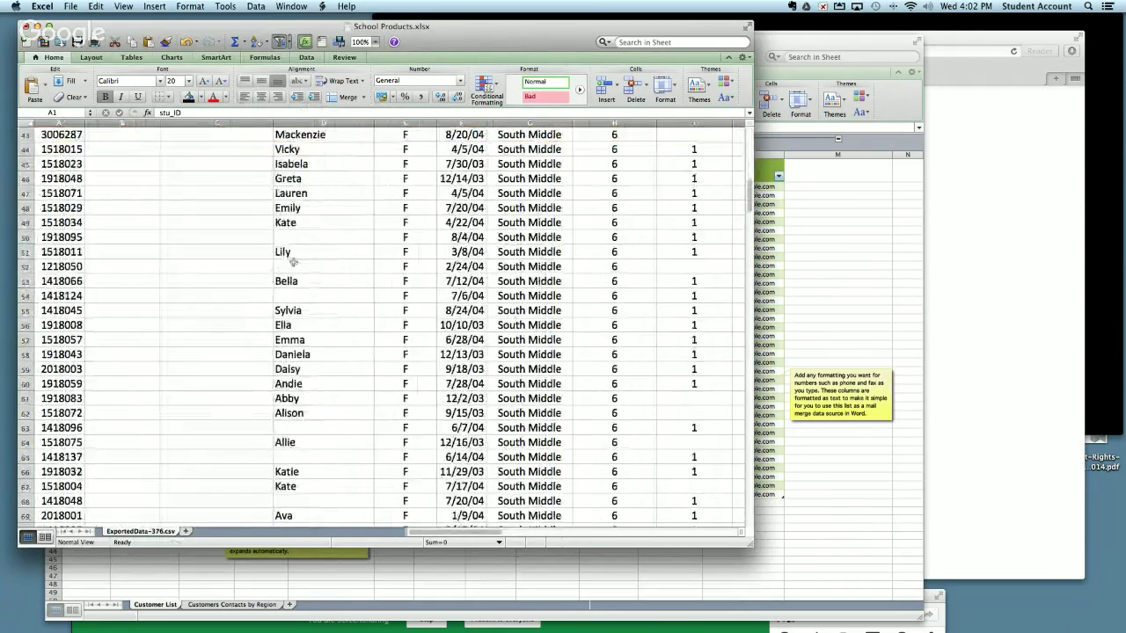
scroll(294, 262, up, 15)
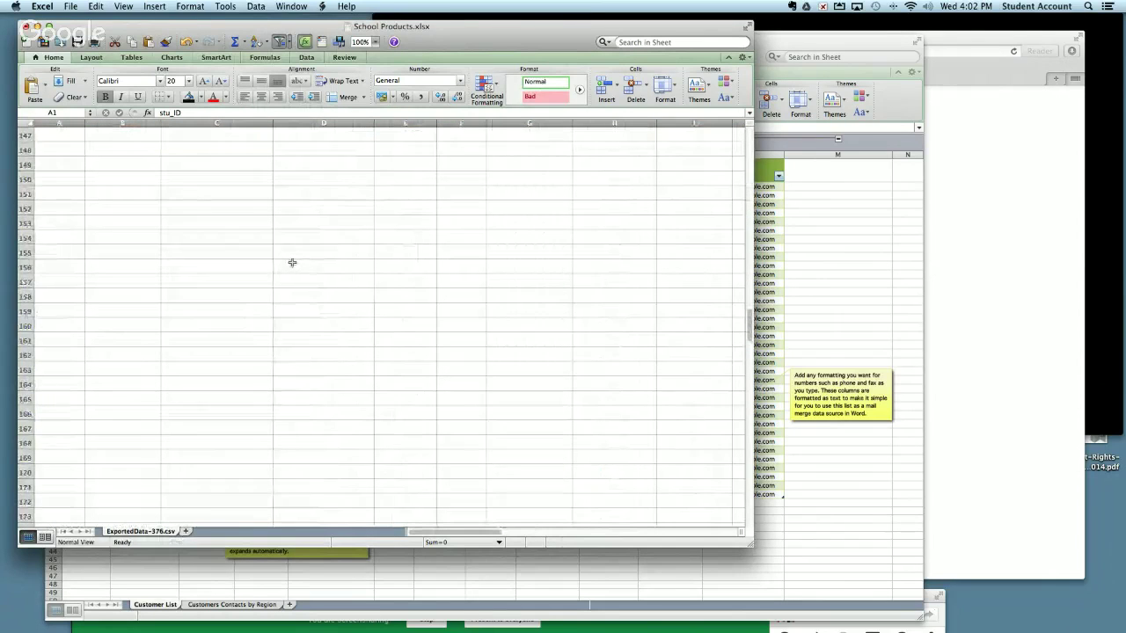
scroll(402, 296, right, 3)
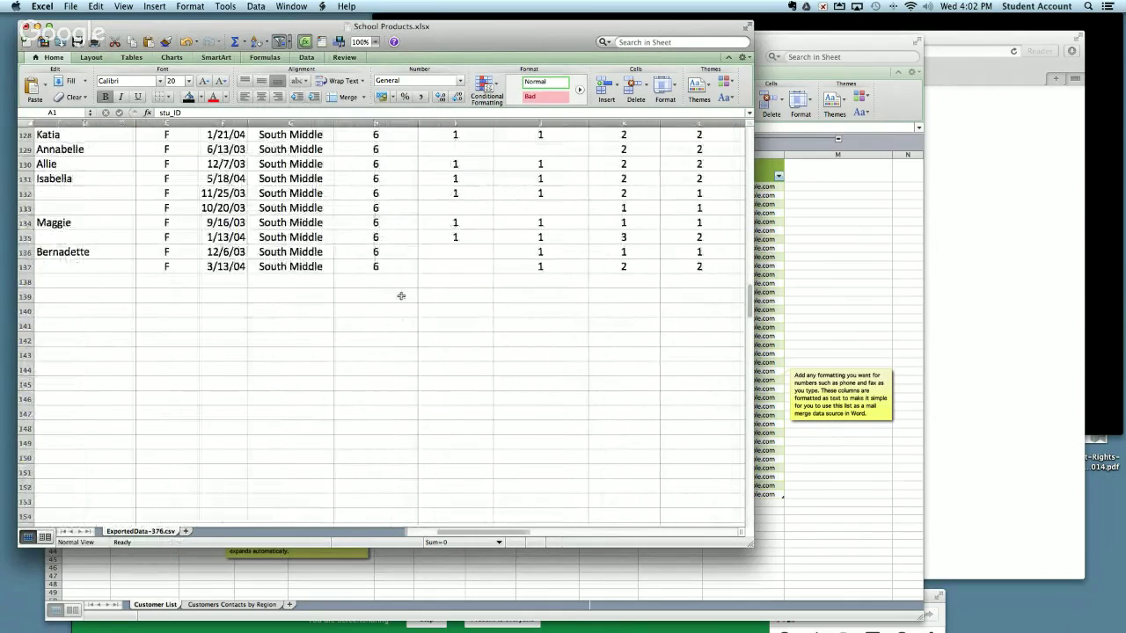
click(457, 298)
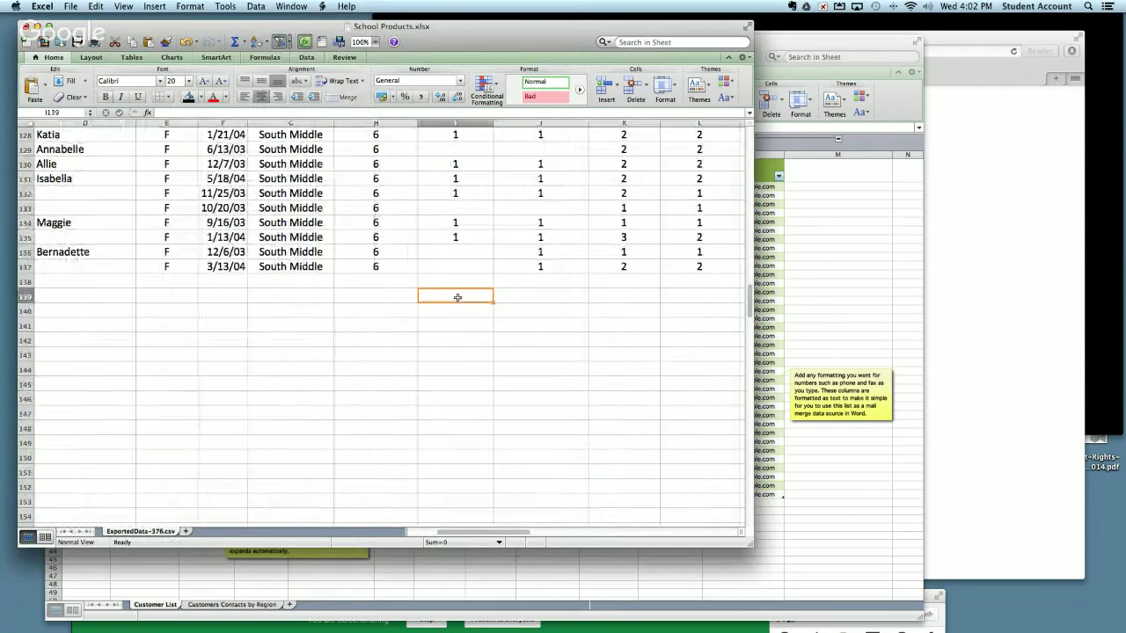
text(=sum)
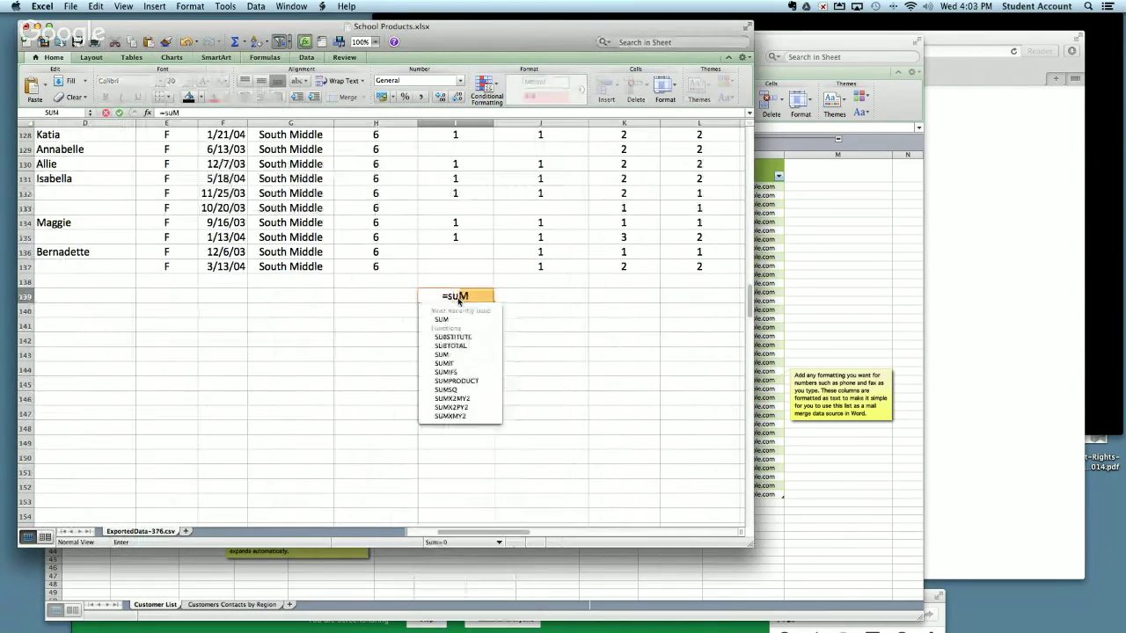
text(()
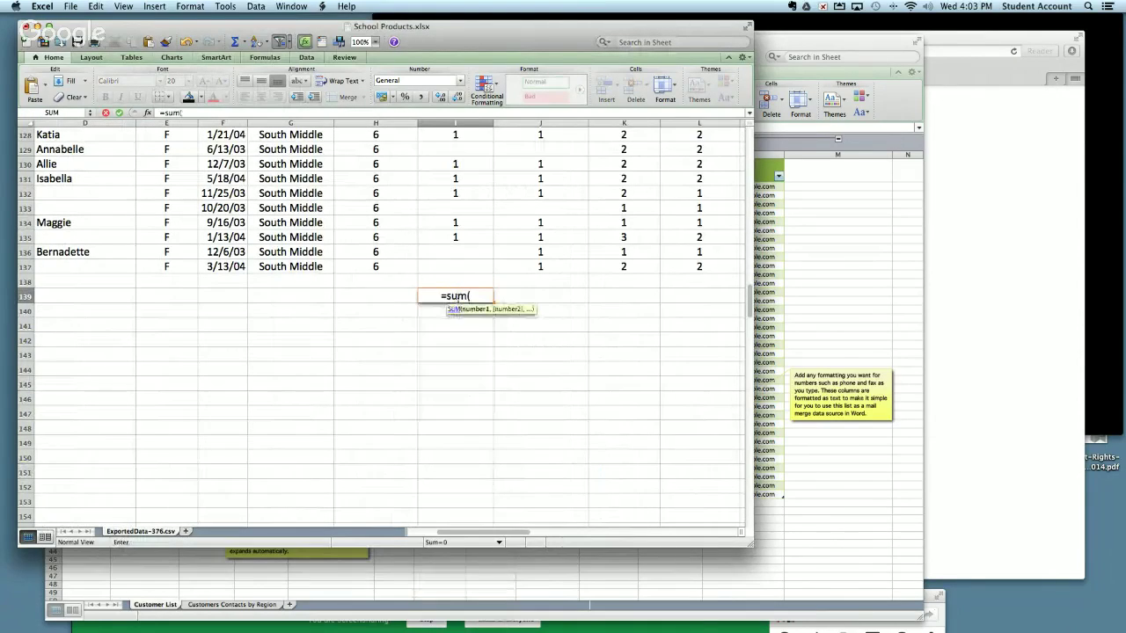
click(451, 265)
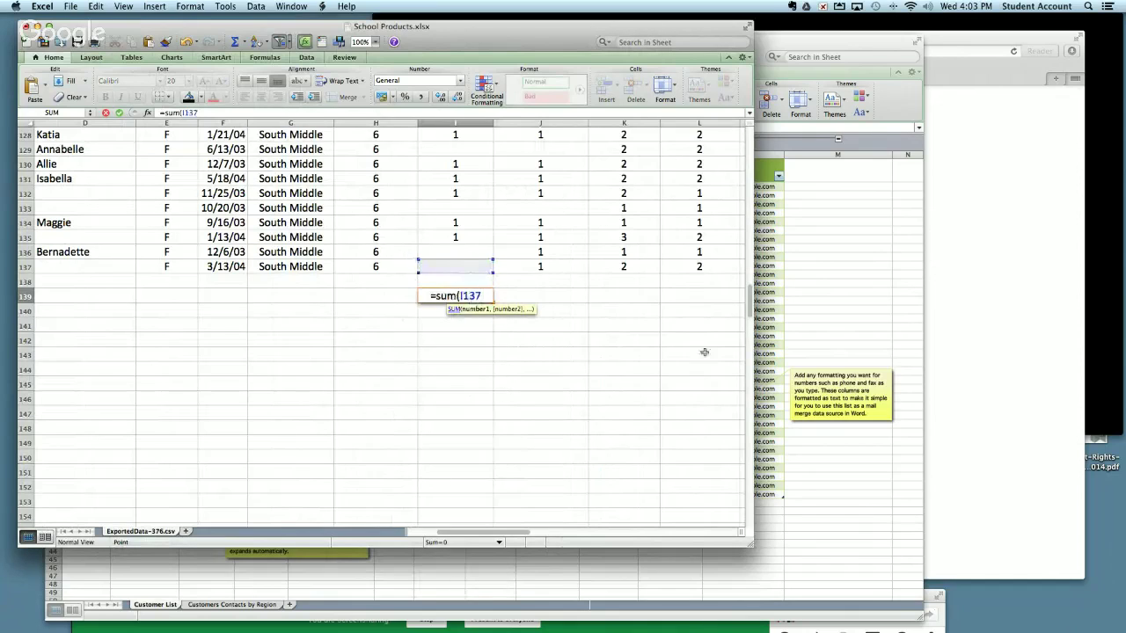
drag(747, 302, 747, 132)
shift+click(445, 148)
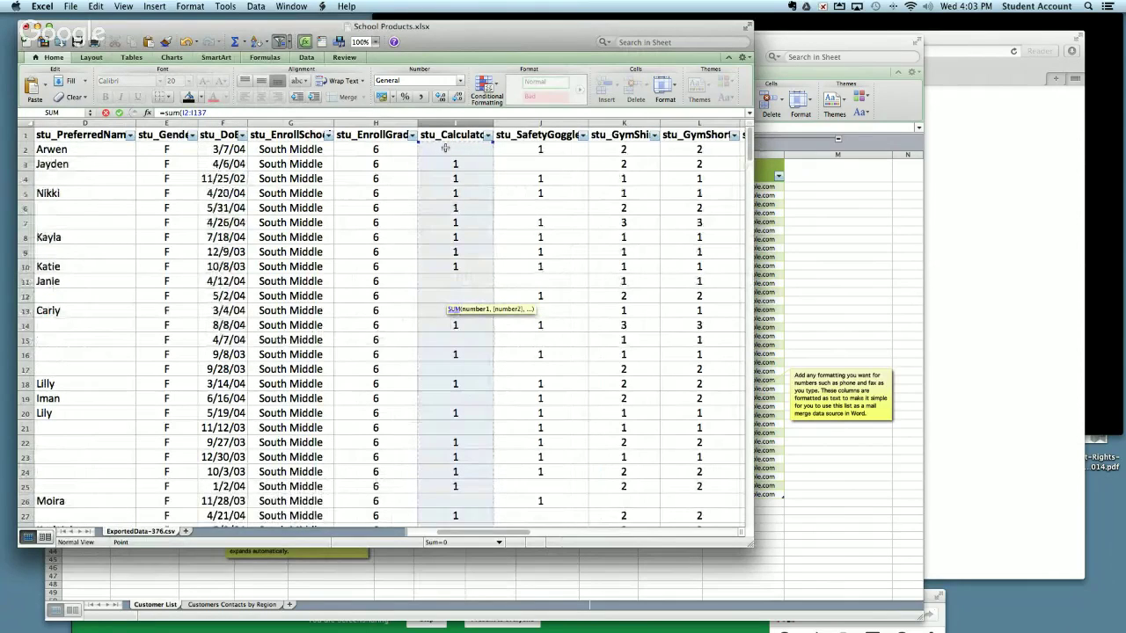
key(Return)
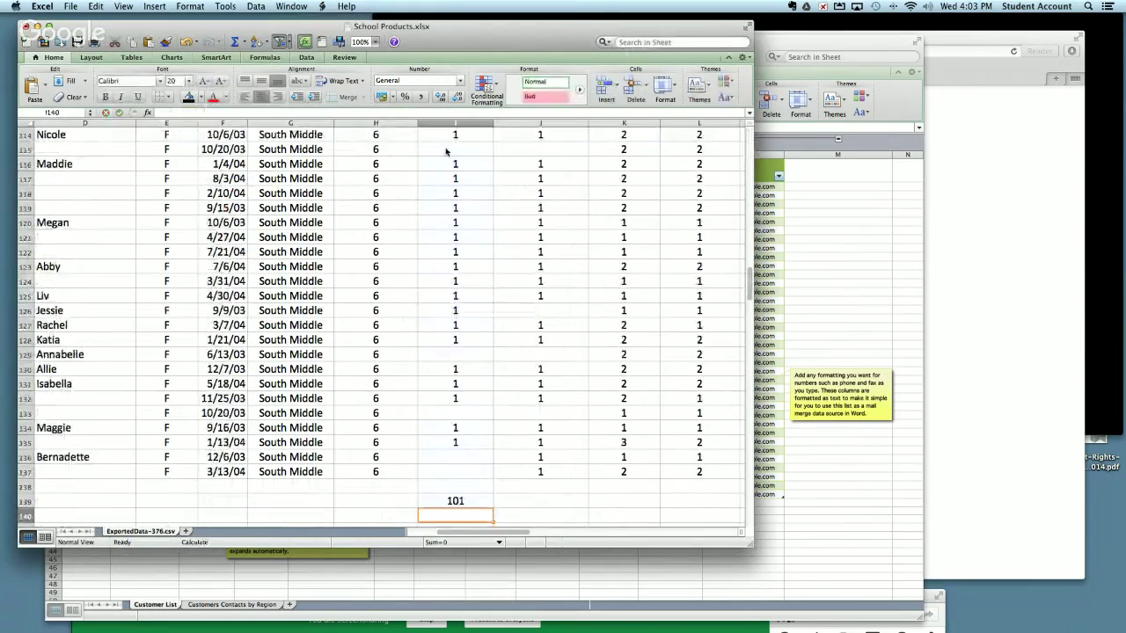
scroll(447, 144, up, 5)
scroll(477, 255, down, 12)
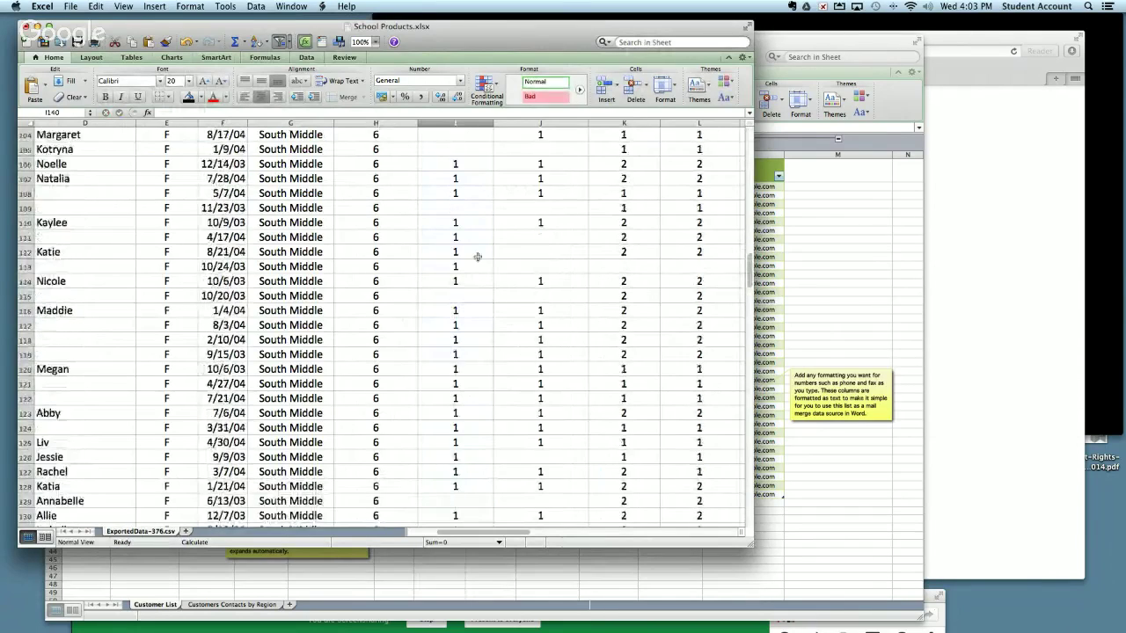
scroll(477, 253, up, 1)
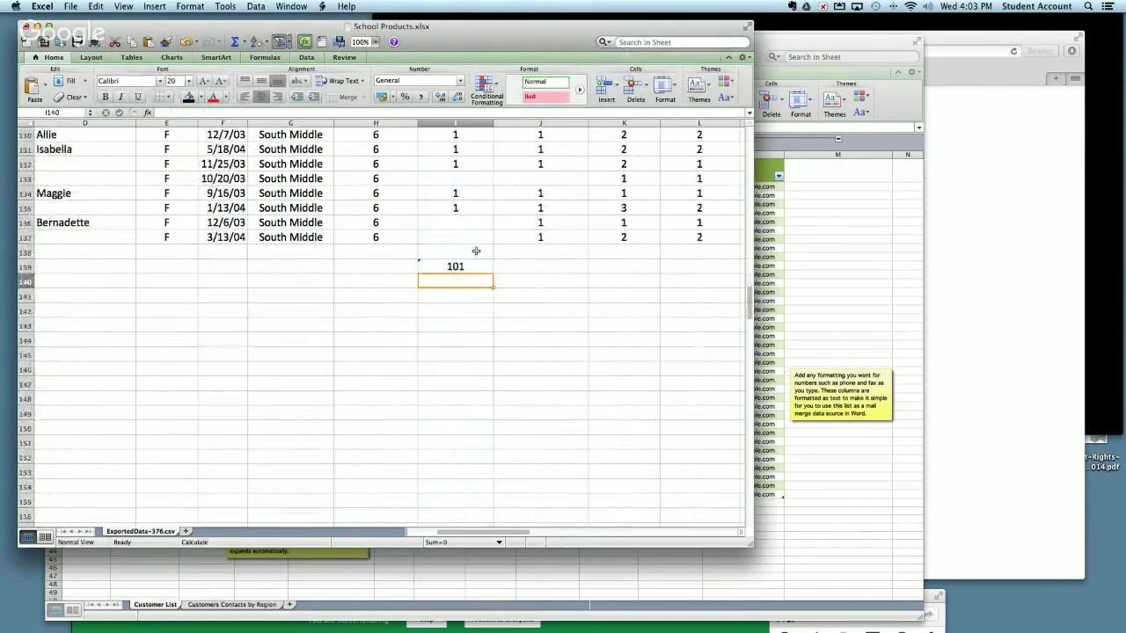
click(478, 263)
Copy the I139 sum formula and paste it across I139:L139
scroll(507, 289, right, 2)
scroll(507, 288, right, 1)
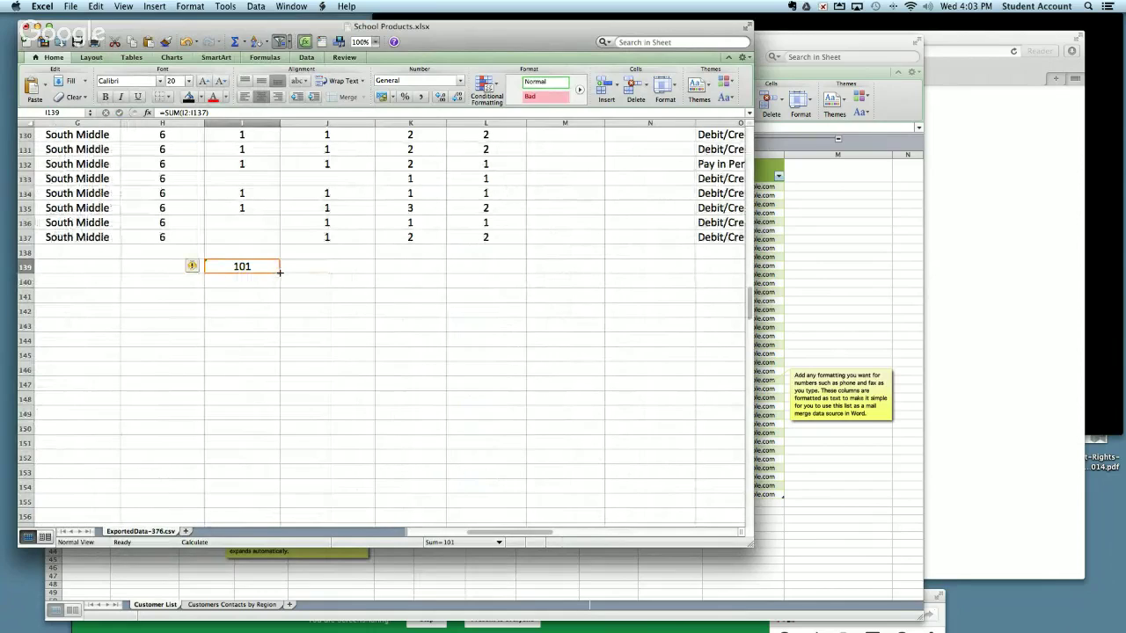
drag(280, 272, 502, 271)
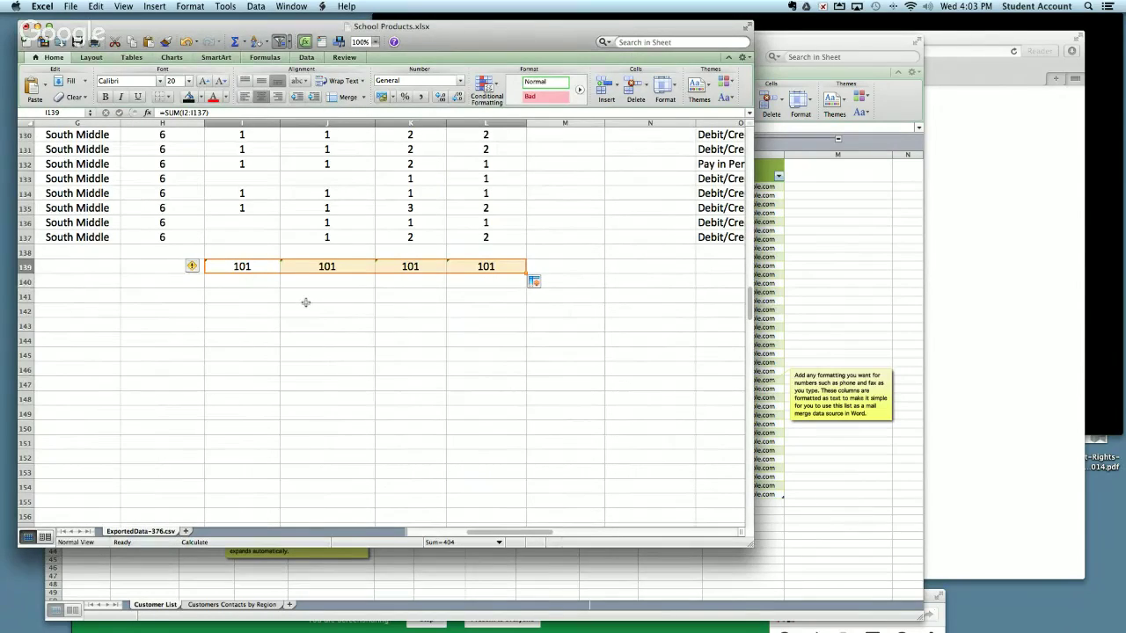
click(262, 265)
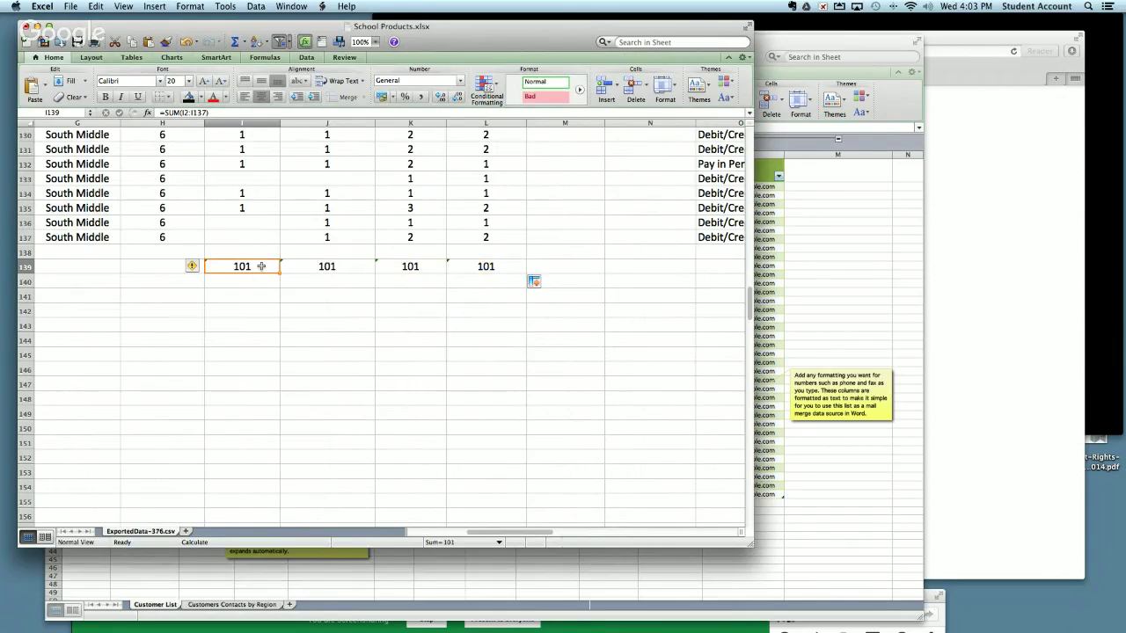
key(super+c)
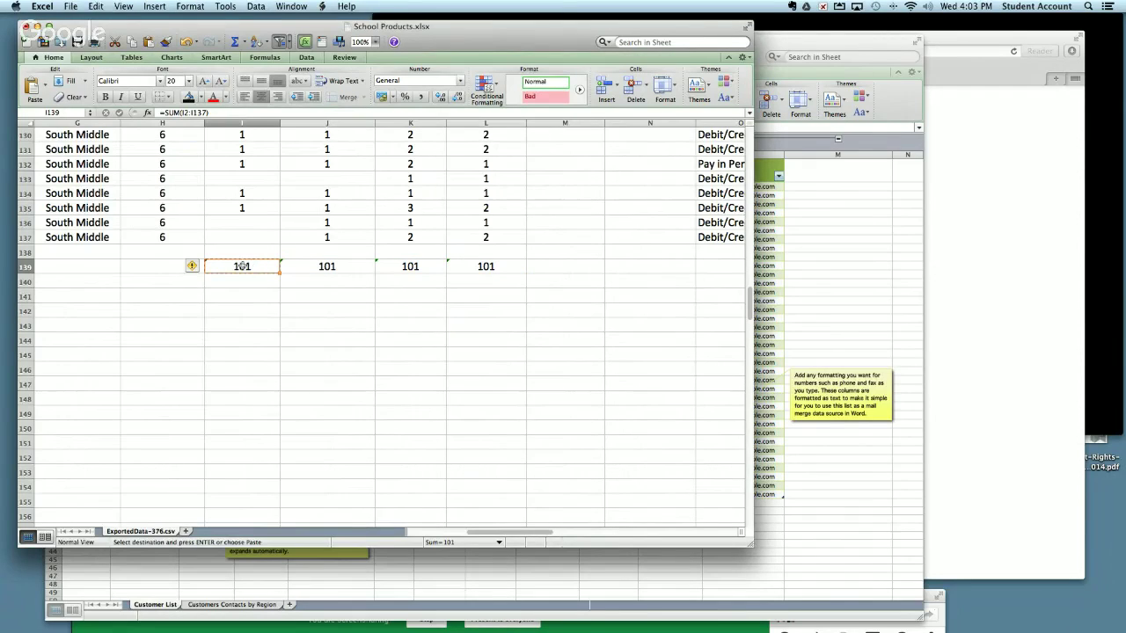
drag(246, 266, 463, 269)
key(super+v)
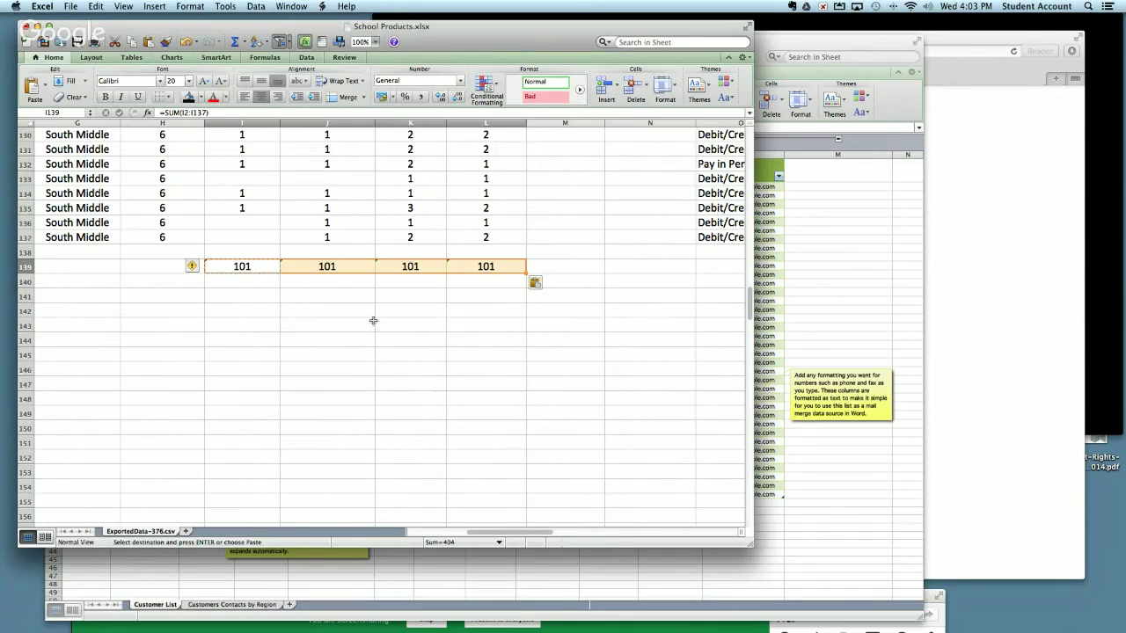
Drag I139's fill handle to L139 to fill the total across columns J to L
scroll(350, 274, up, 5)
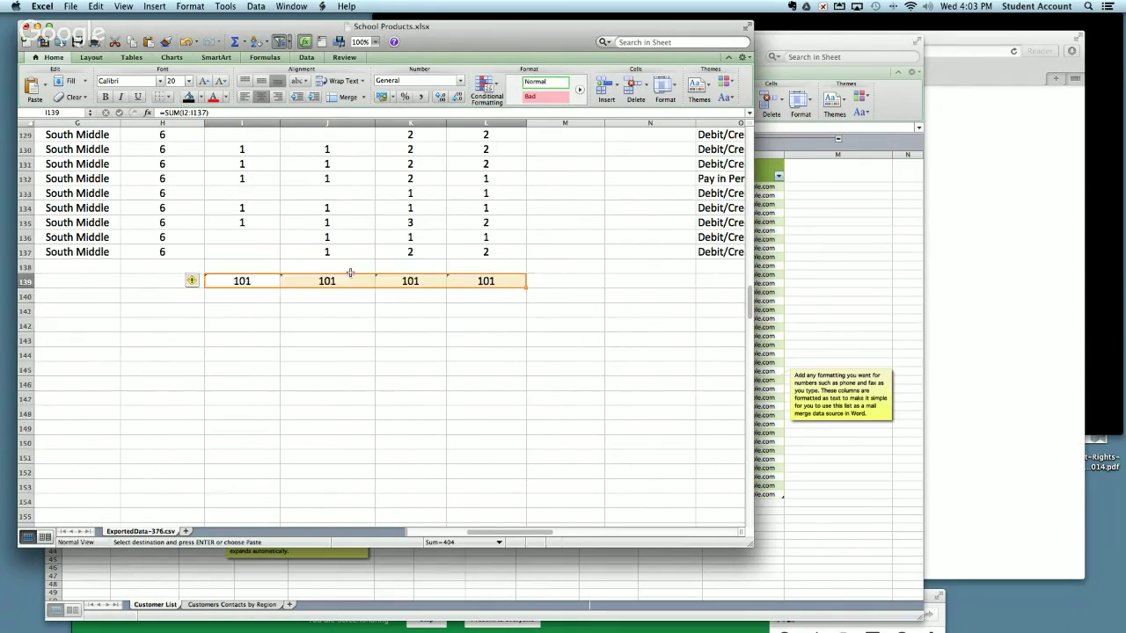
scroll(350, 275, up, 20)
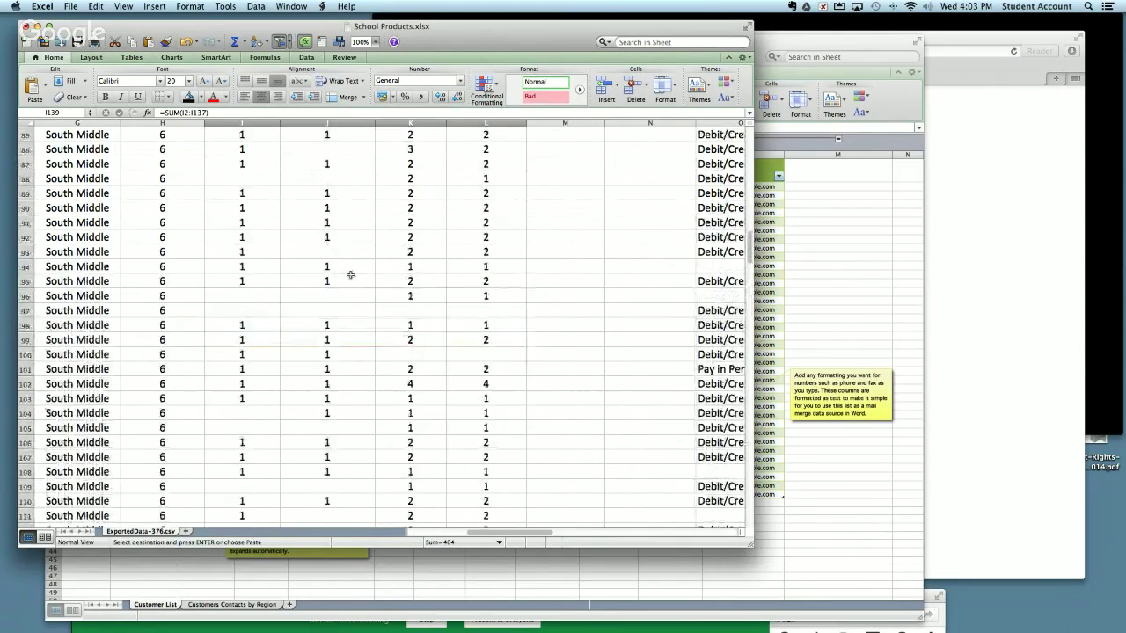
scroll(352, 275, up, 10)
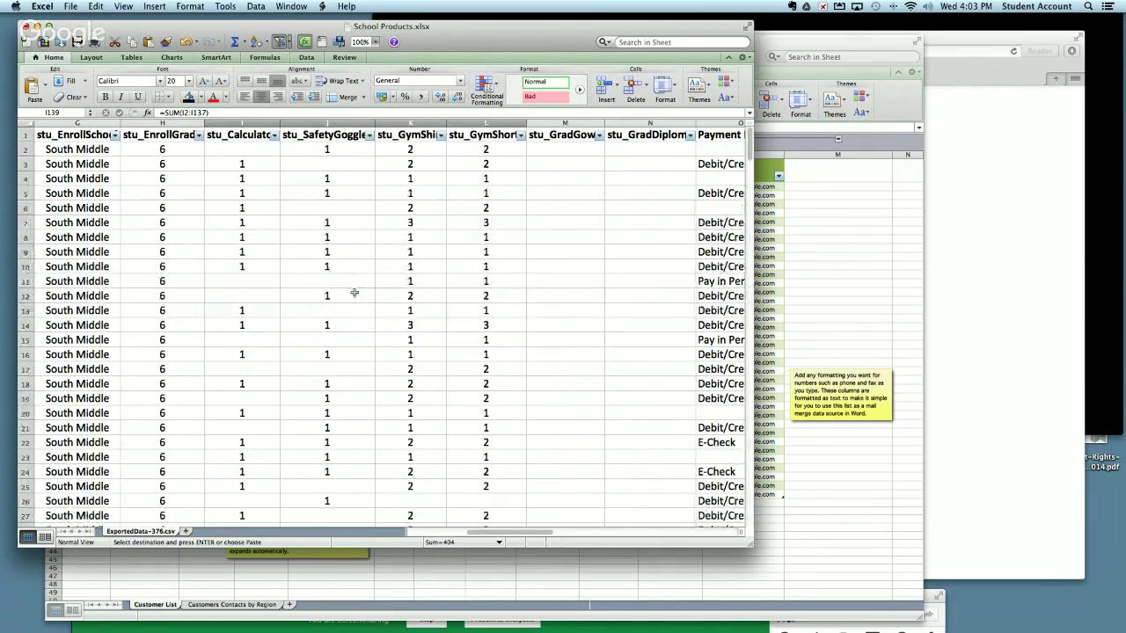
scroll(356, 292, down, 2)
scroll(355, 293, down, 20)
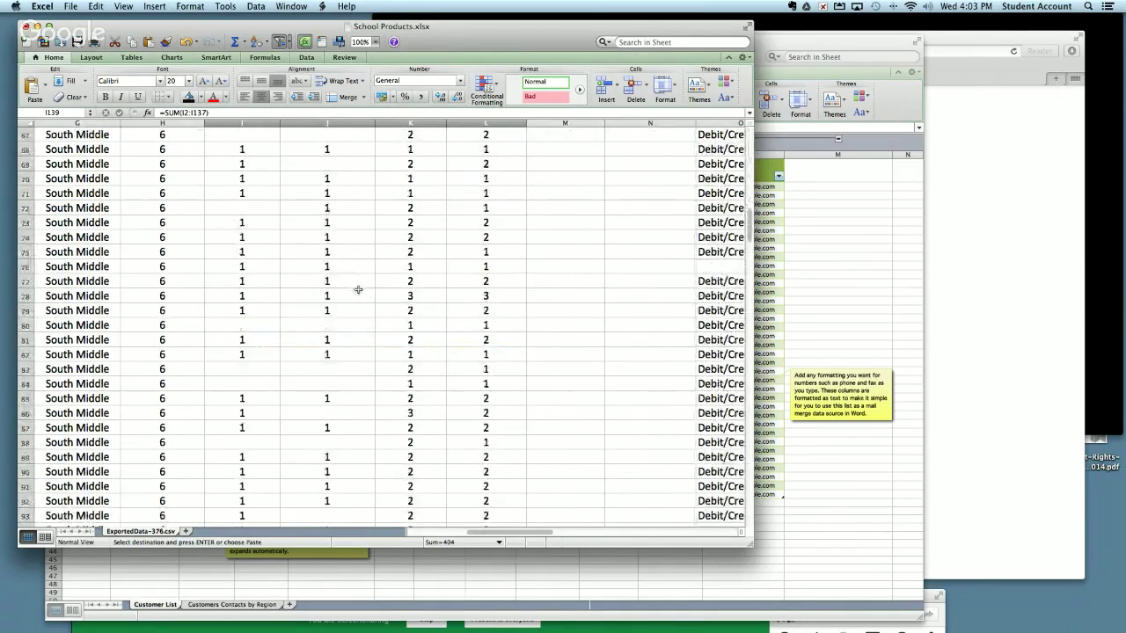
scroll(359, 289, down, 18)
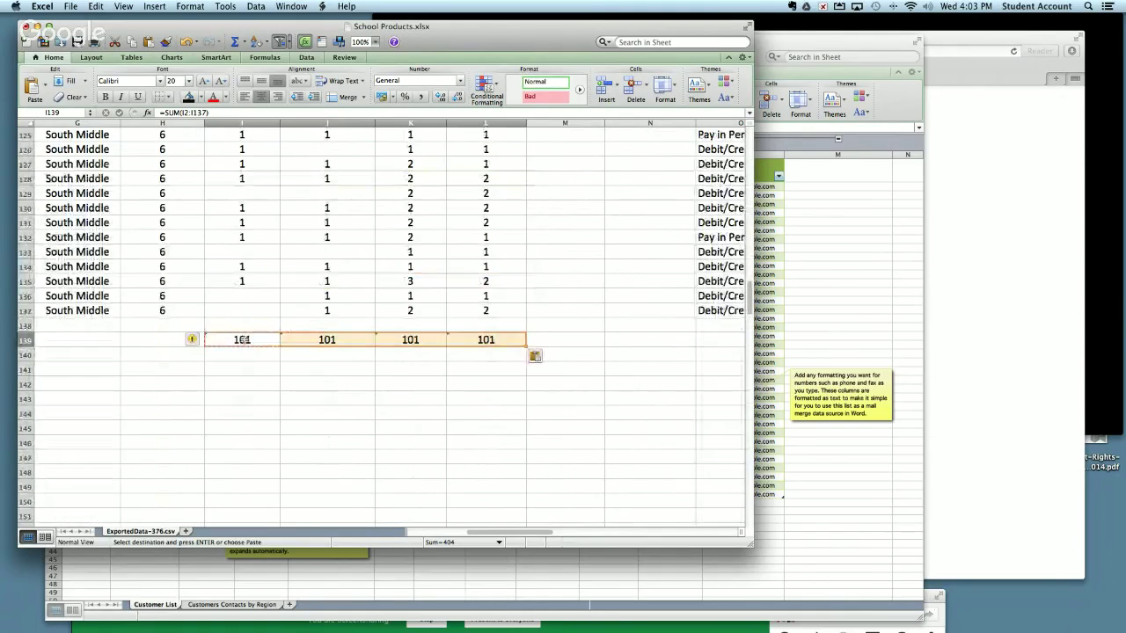
click(239, 339)
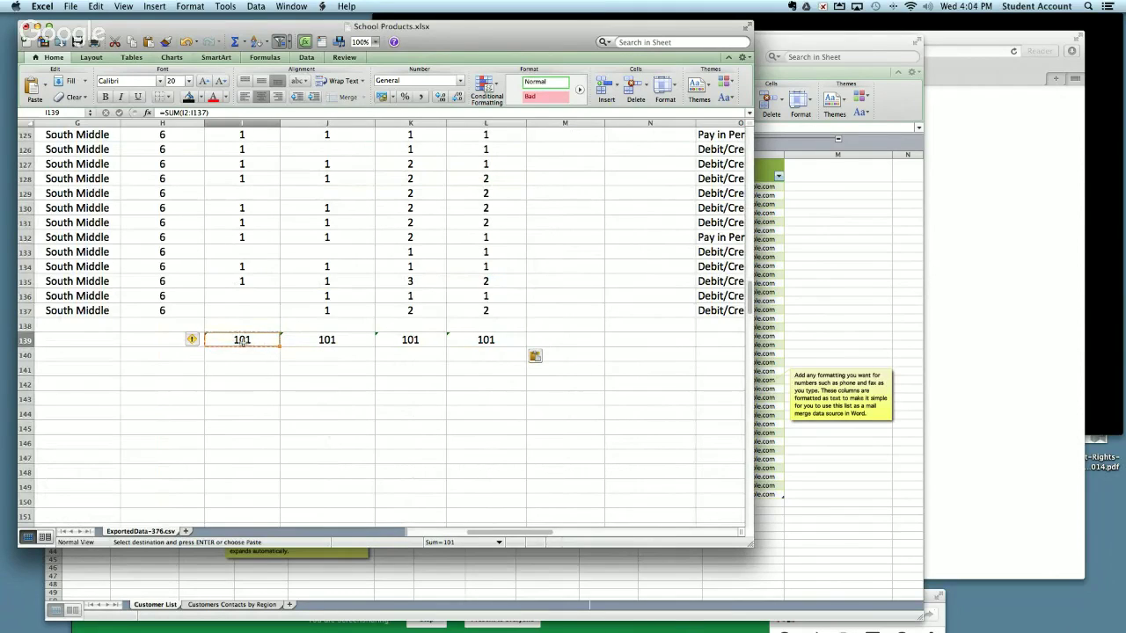
drag(279, 346, 498, 346)
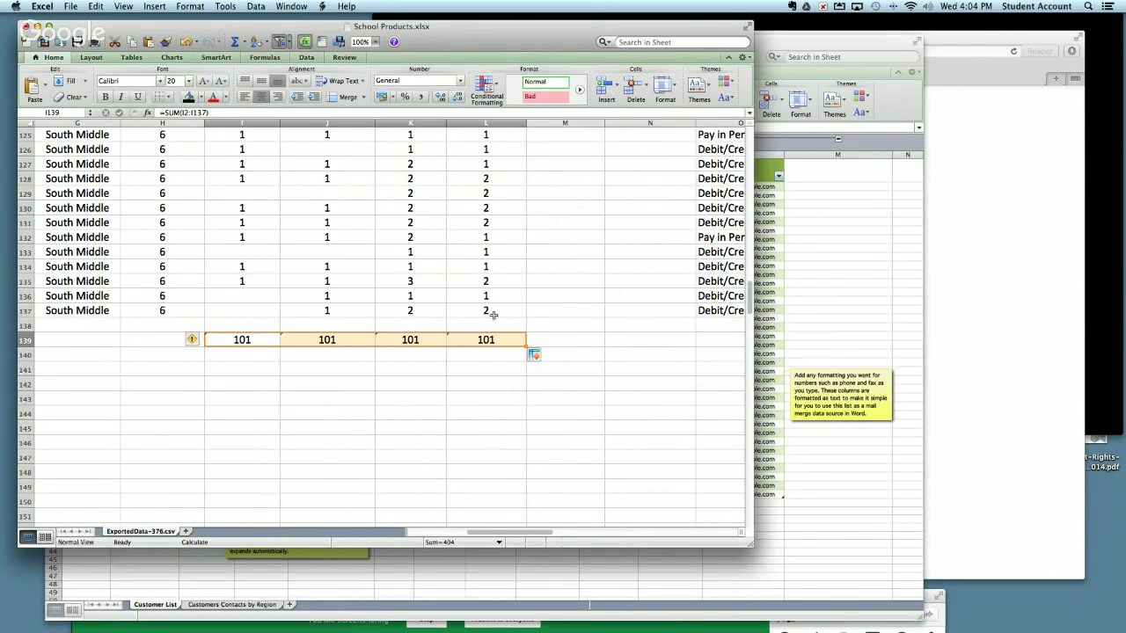
Close School Products.xlsx without saving the changes
scroll(366, 340, up, 20)
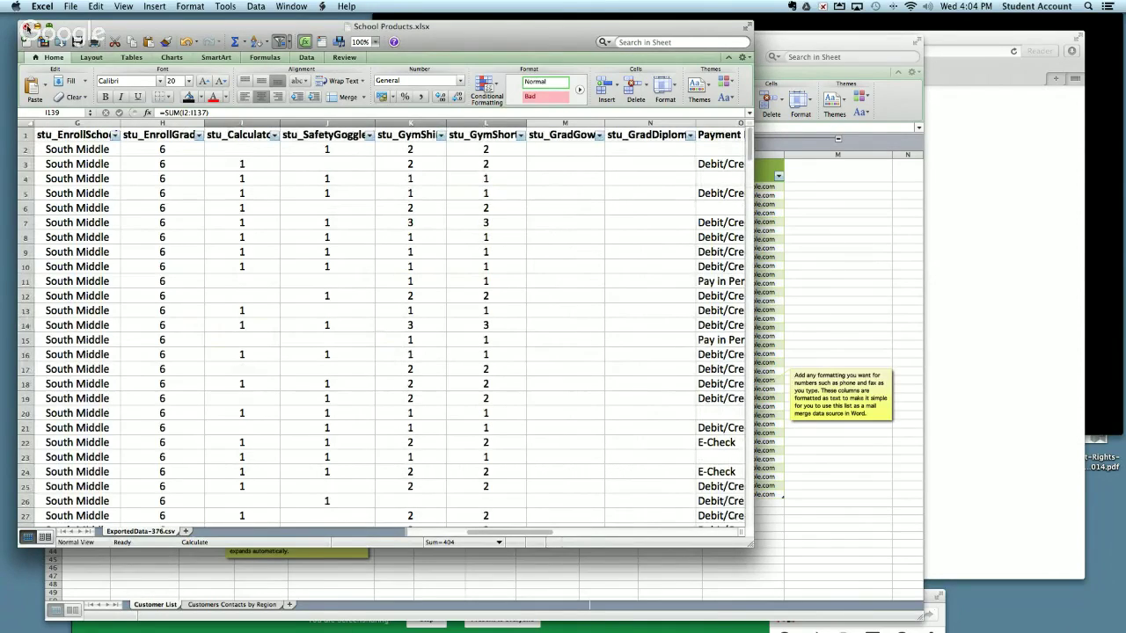
click(26, 27)
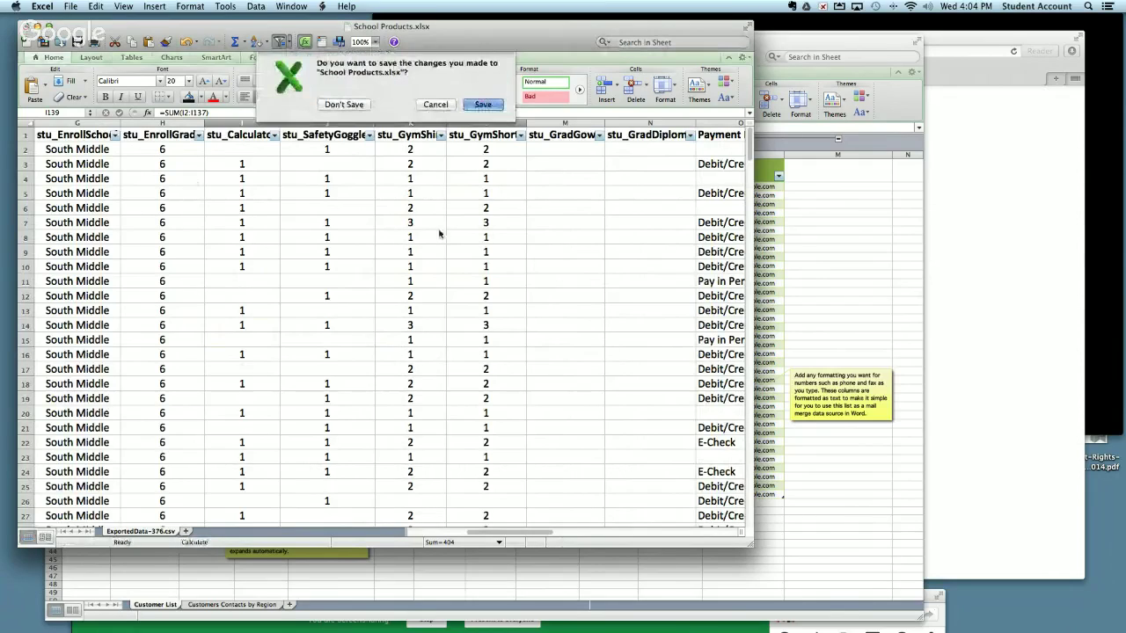
click(345, 103)
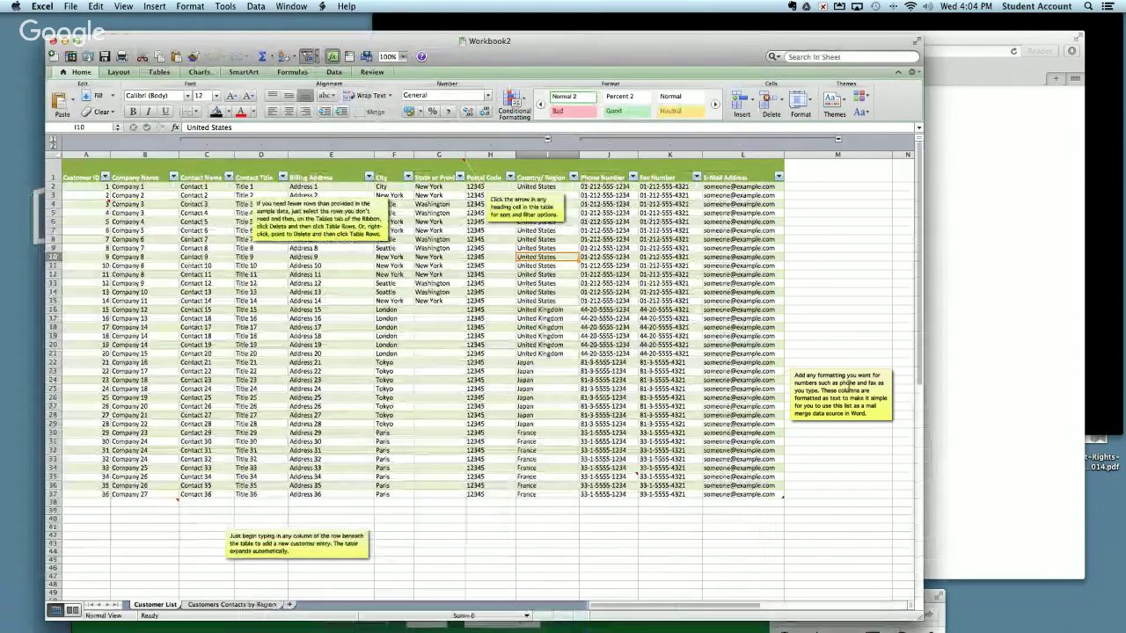
Search Spotlight for 'preview' so the Preview app appears as the Top Hit
click(1089, 6)
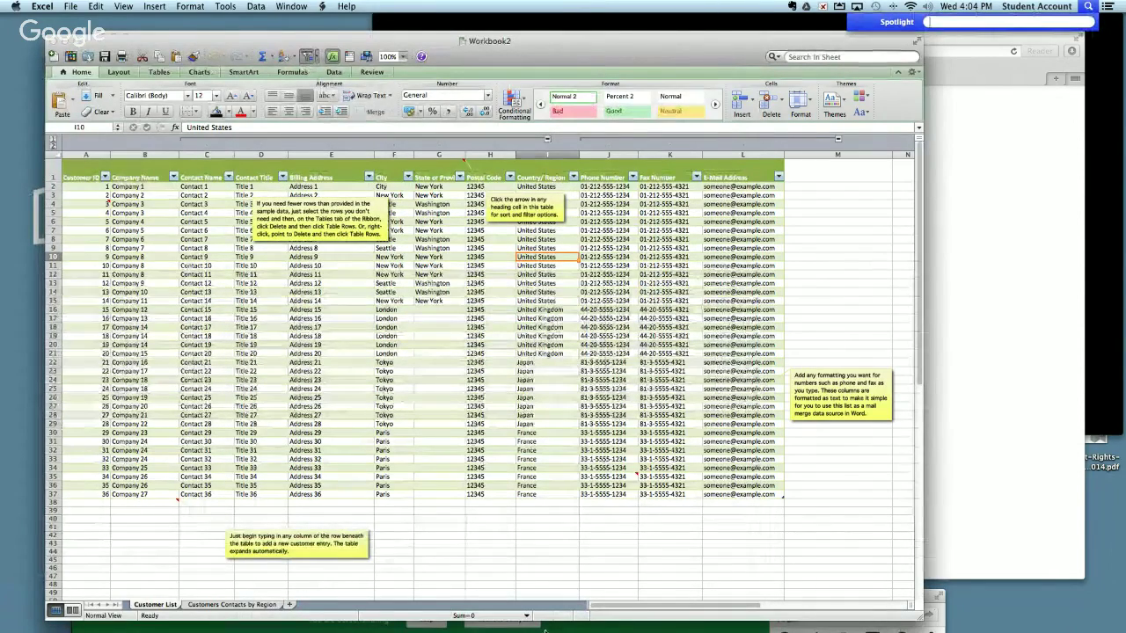
click(607, 552)
mouse_move(578, 629)
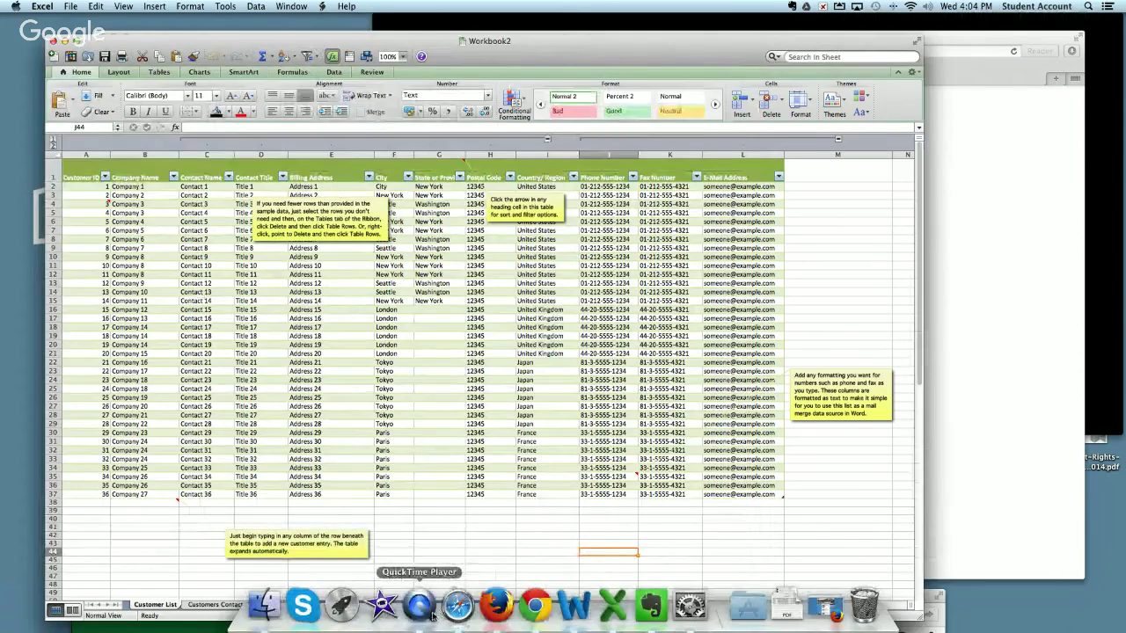
click(1088, 6)
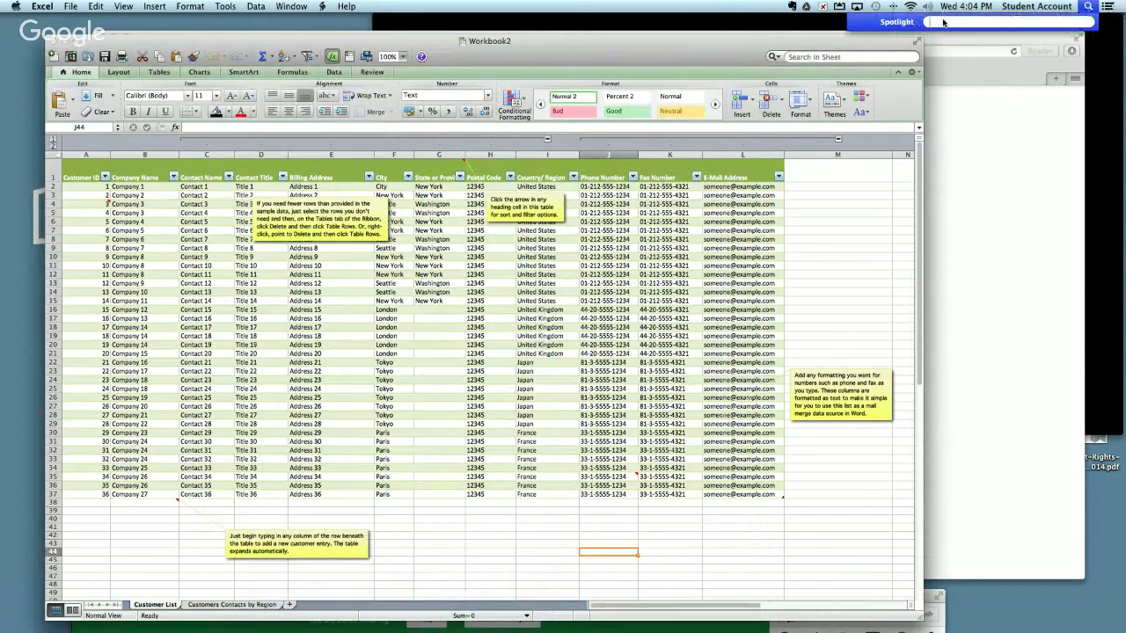
text(preview)
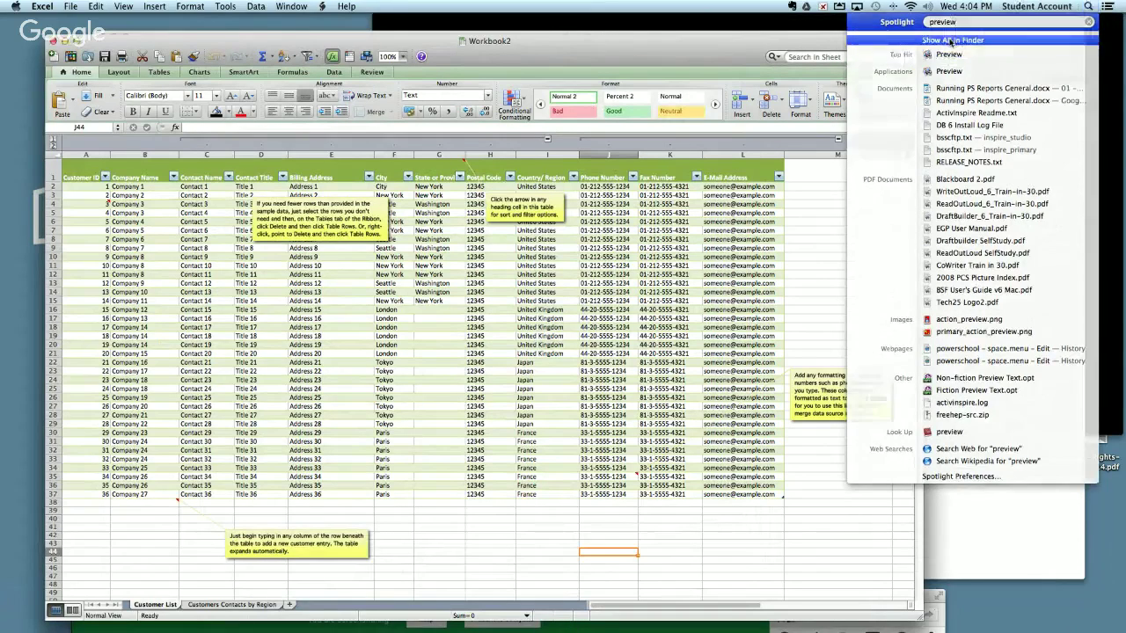
Show all 'preview' results in Finder, then drag Skype out of the Dock to remove it
click(789, 119)
scroll(527, 352, down, 1)
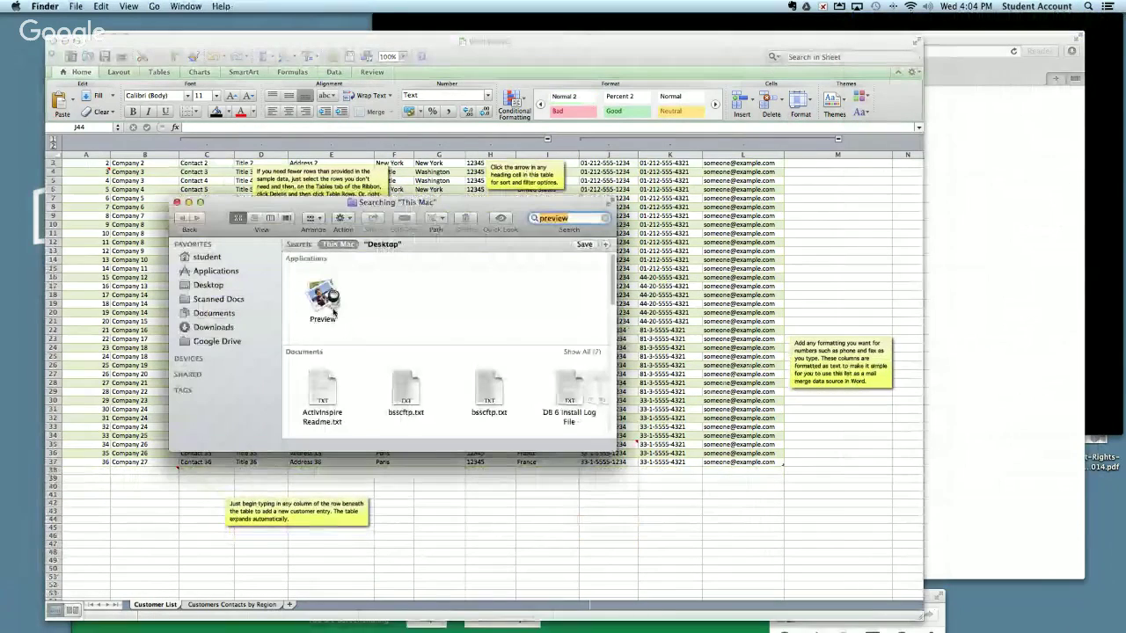
drag(323, 296, 401, 623)
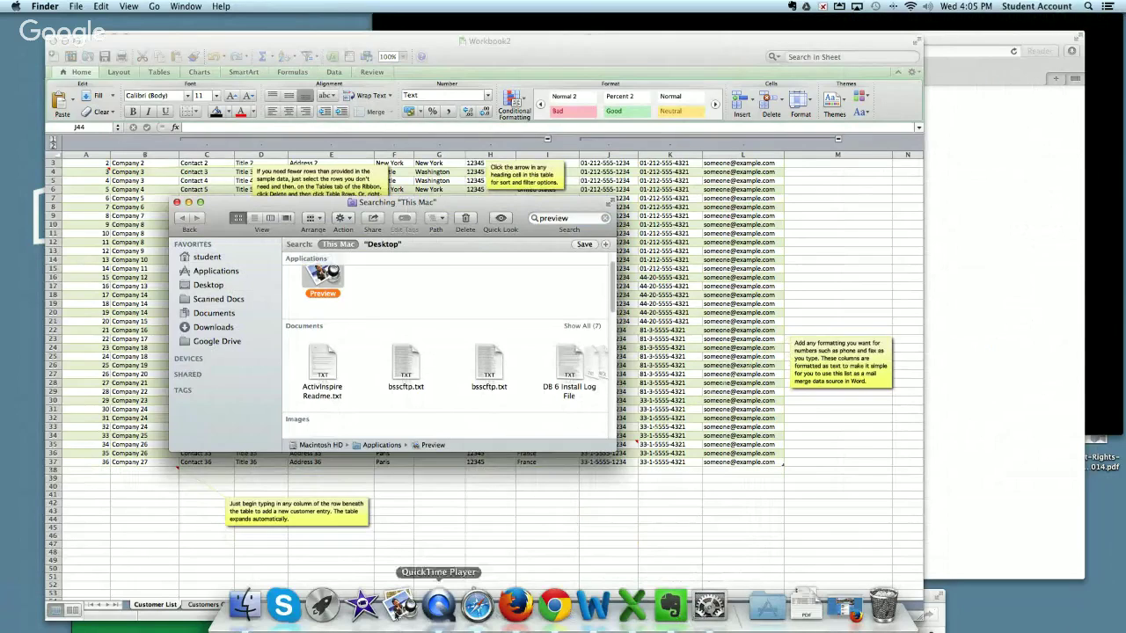
drag(287, 610, 297, 546)
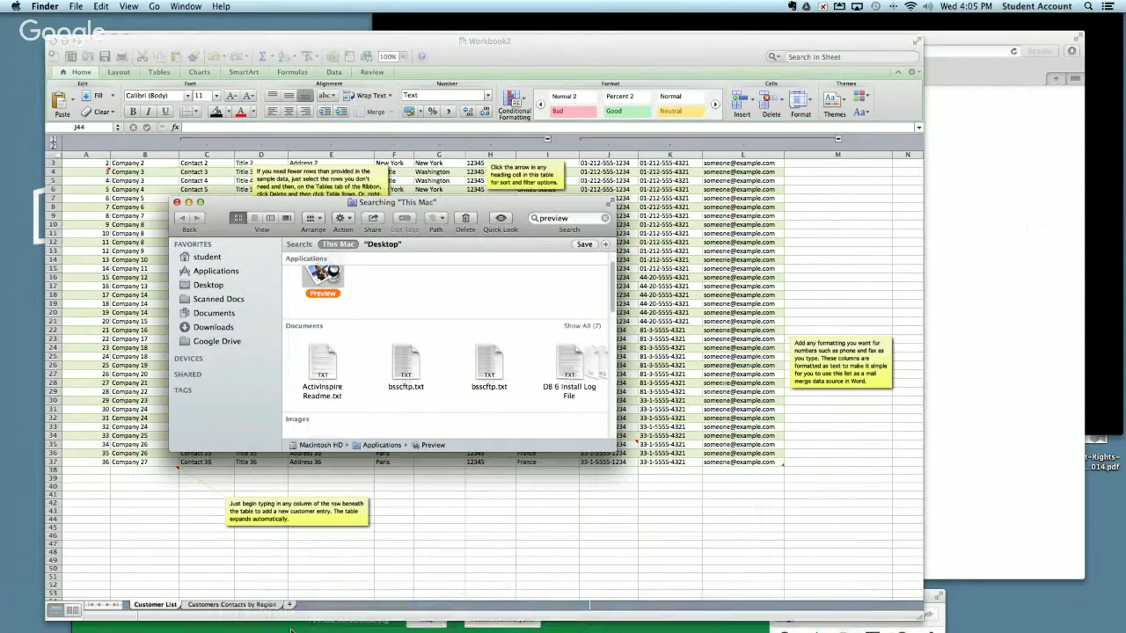
drag(288, 610, 458, 337)
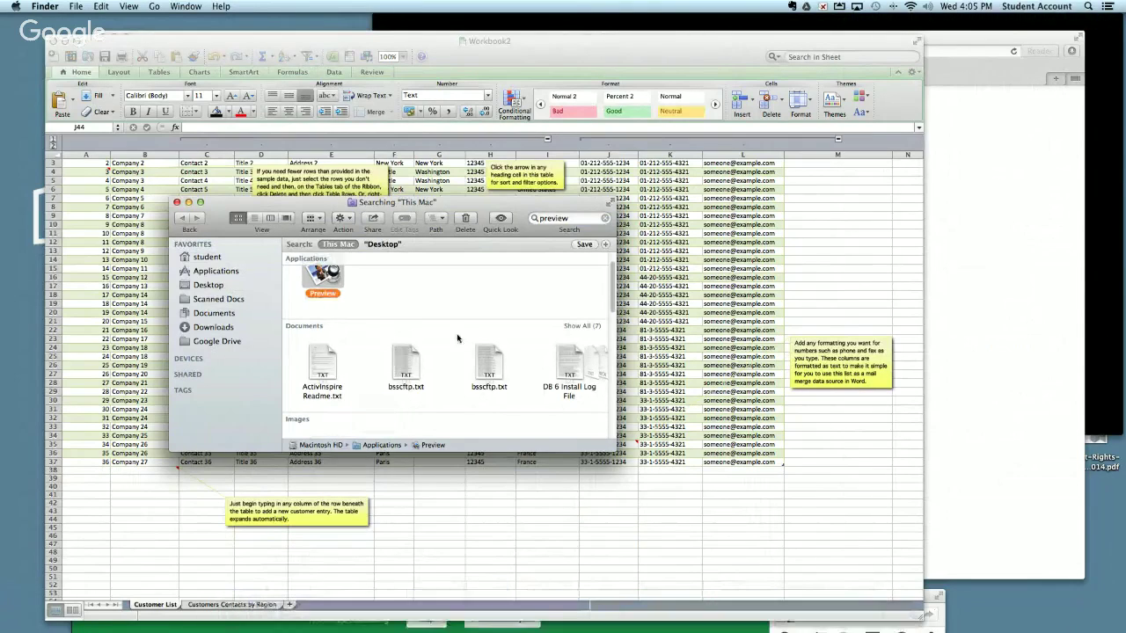
Close the Finder search window and switch to Chrome with a new tab
click(177, 203)
click(440, 59)
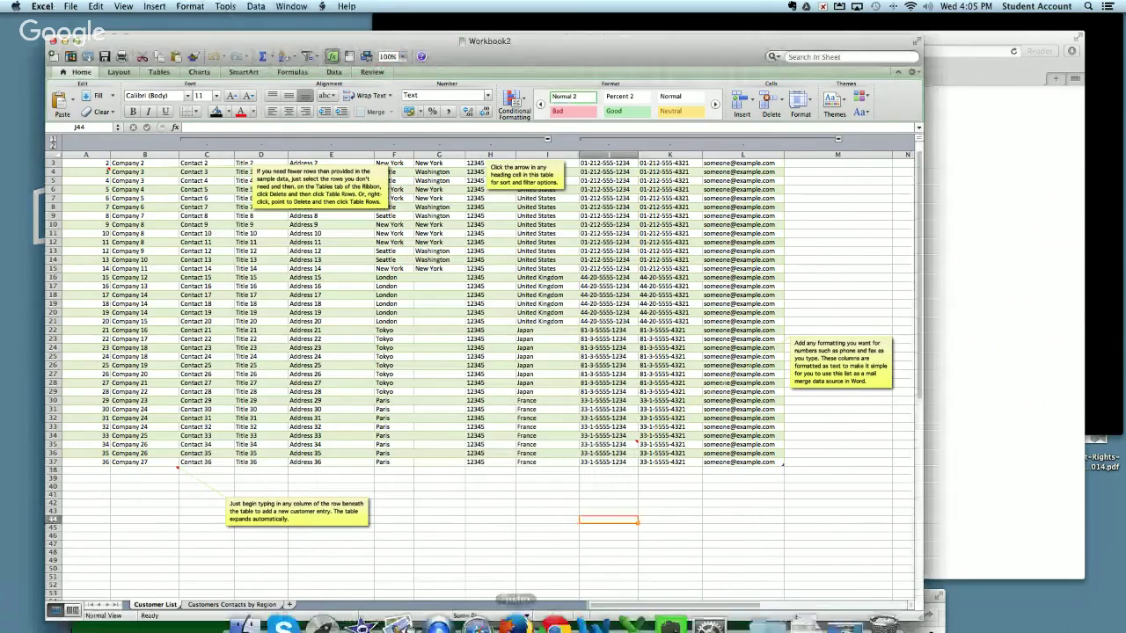
mouse_move(428, 615)
click(554, 605)
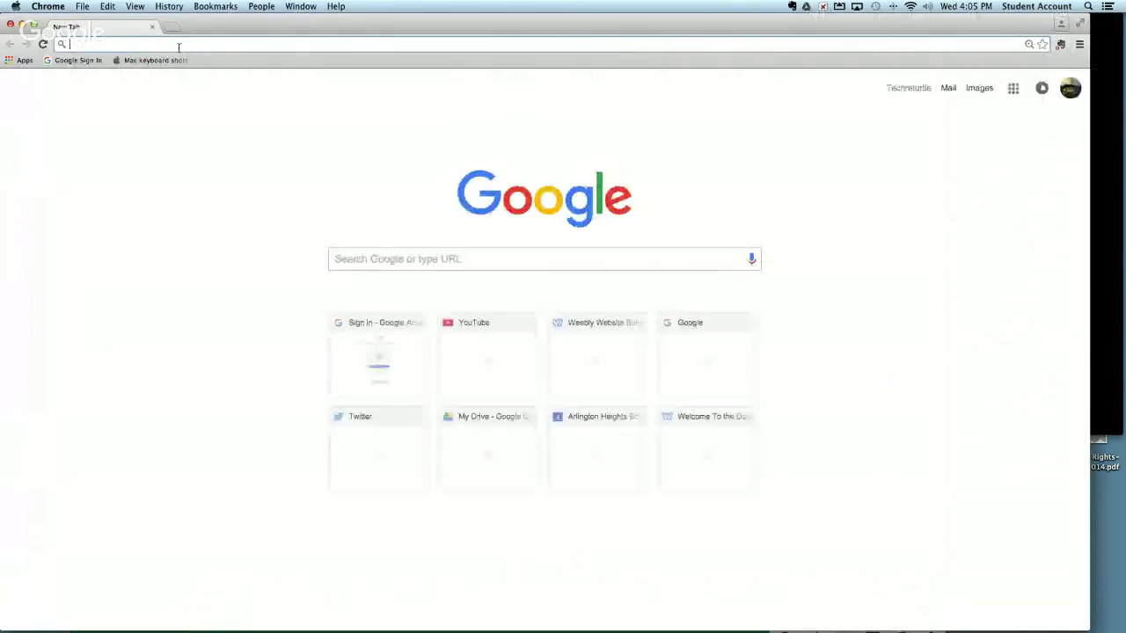
Go to Yahoo and scroll down the feed toward the cheetah story
text(yahoo)
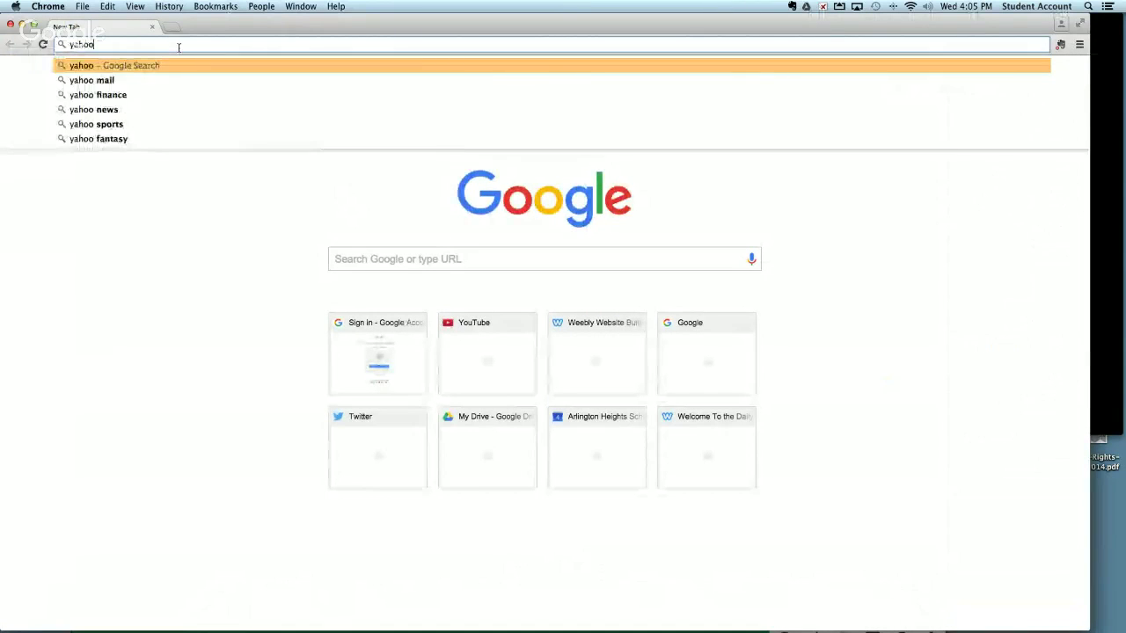
key(Return)
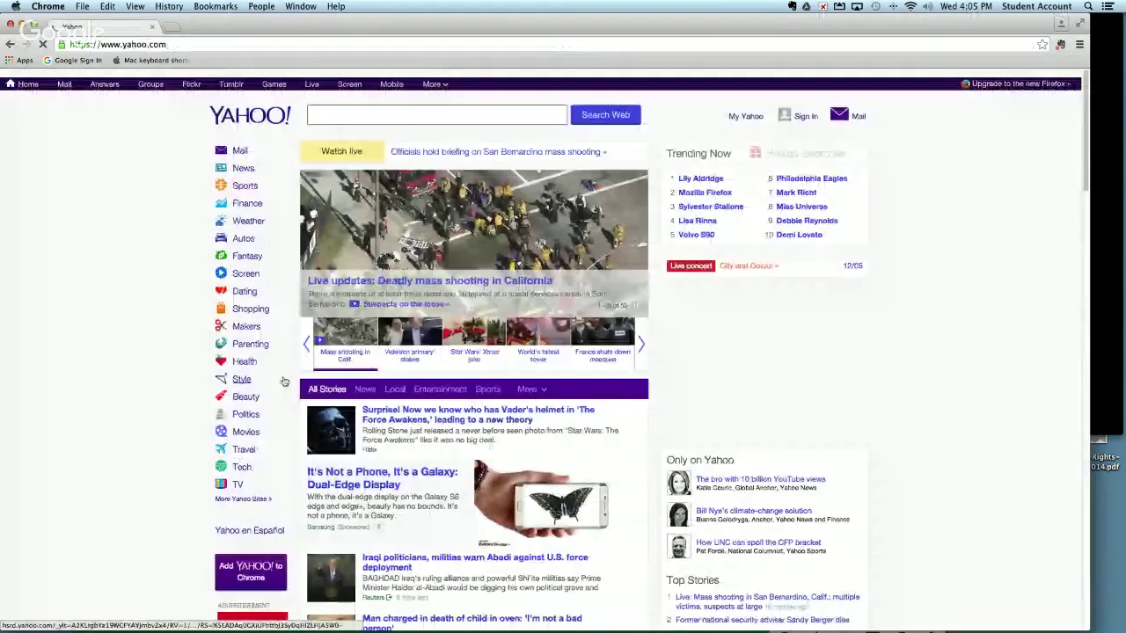
scroll(284, 381, down, 3)
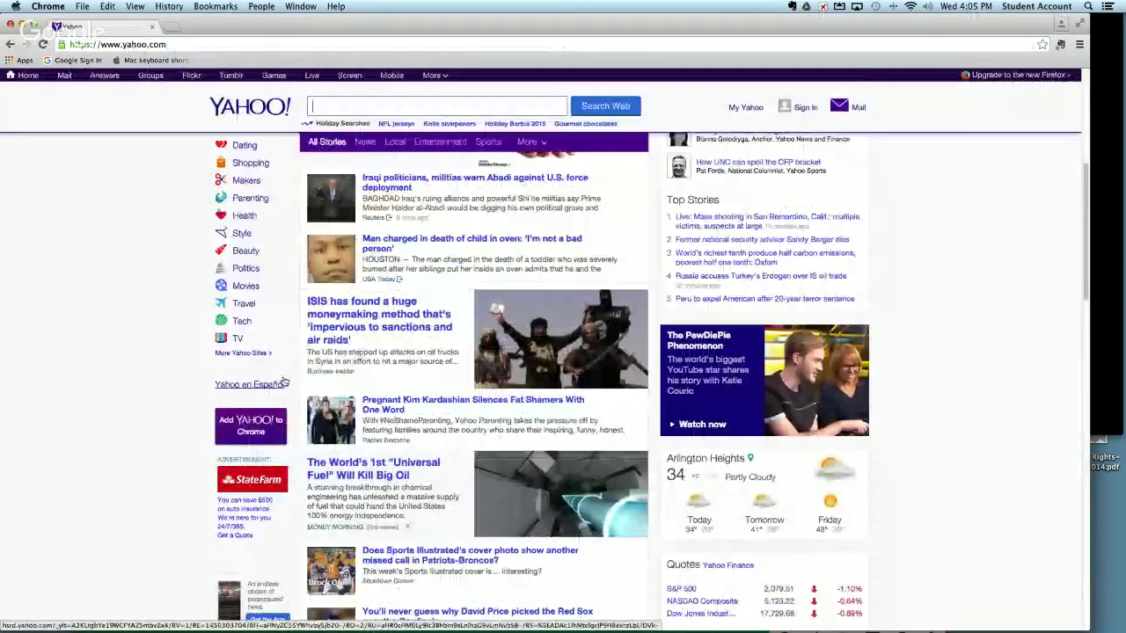
scroll(383, 436, down, 1)
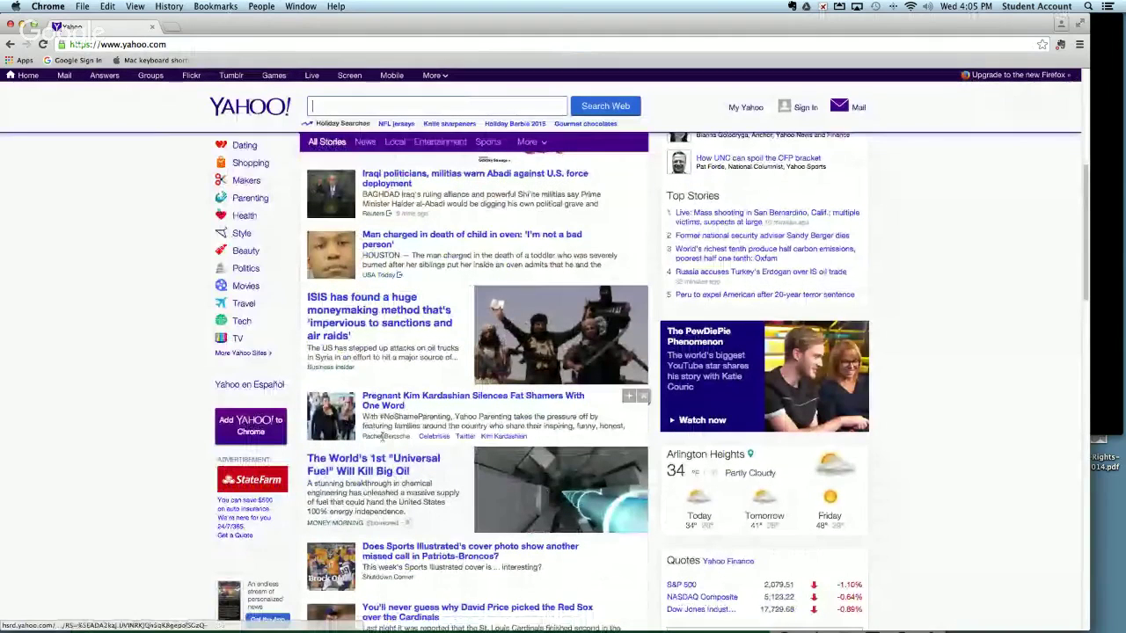
scroll(382, 436, down, 3)
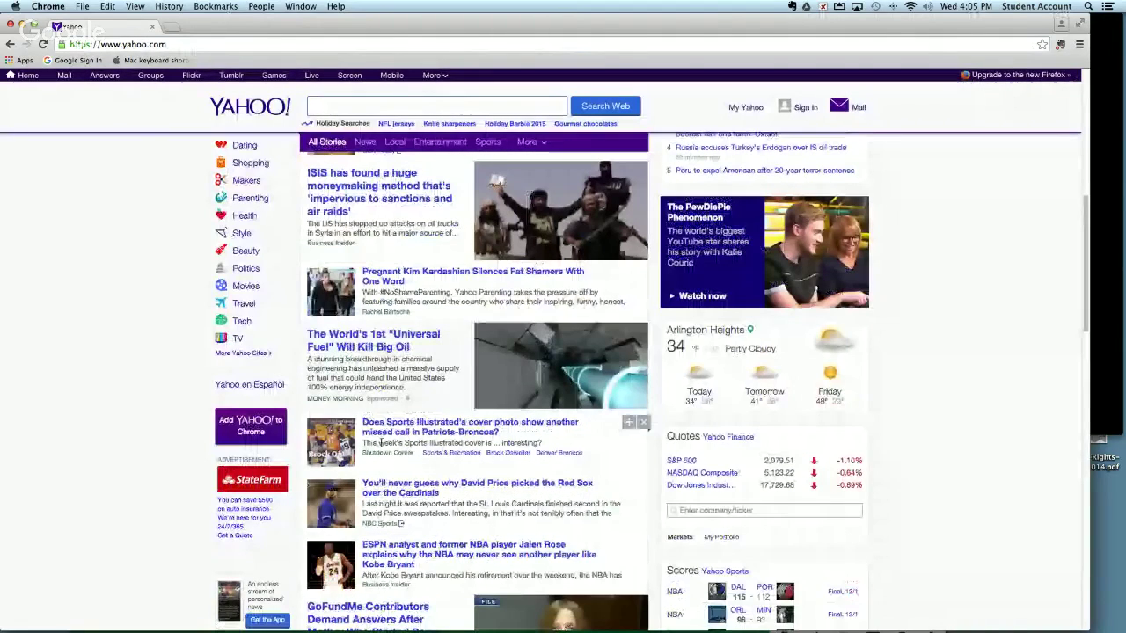
scroll(532, 378, down, 3)
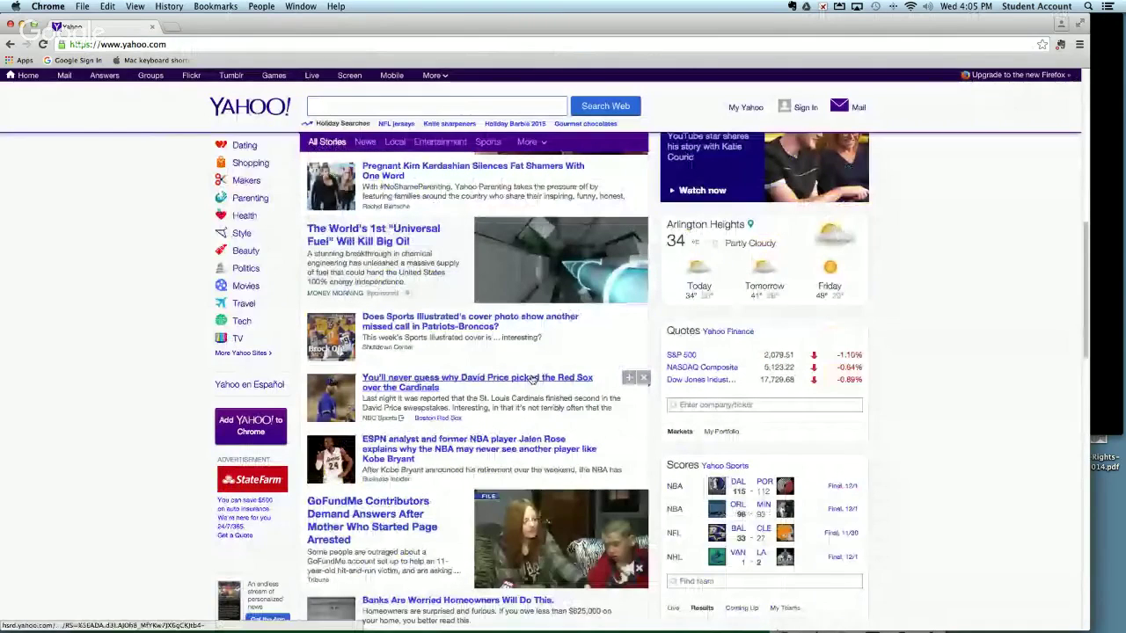
scroll(395, 442, down, 10)
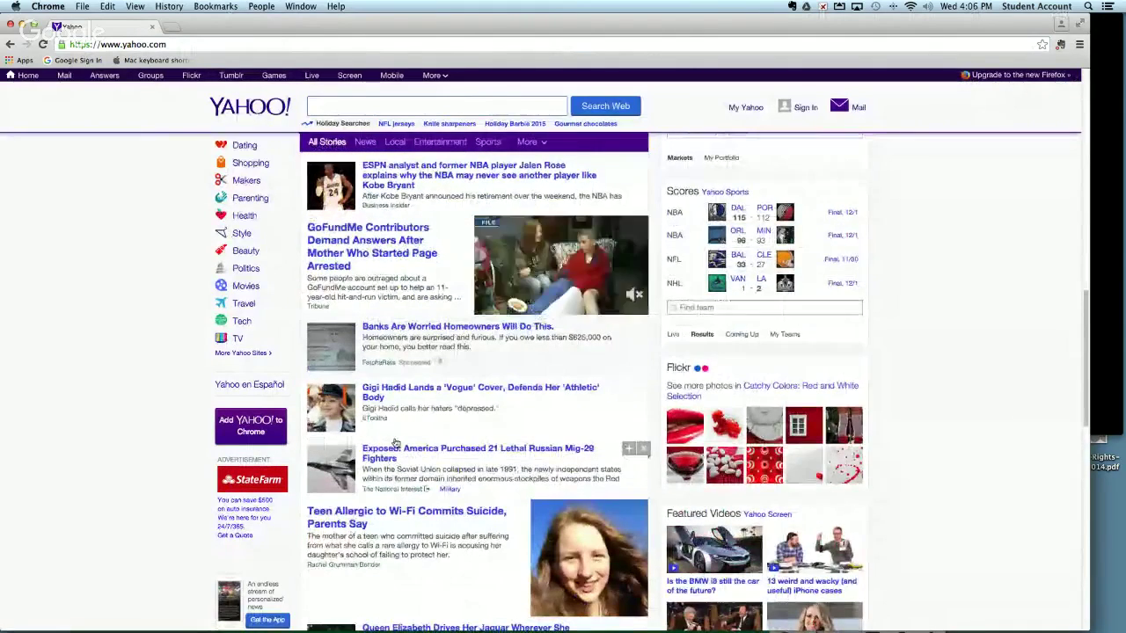
scroll(394, 443, down, 6)
scroll(395, 442, down, 3)
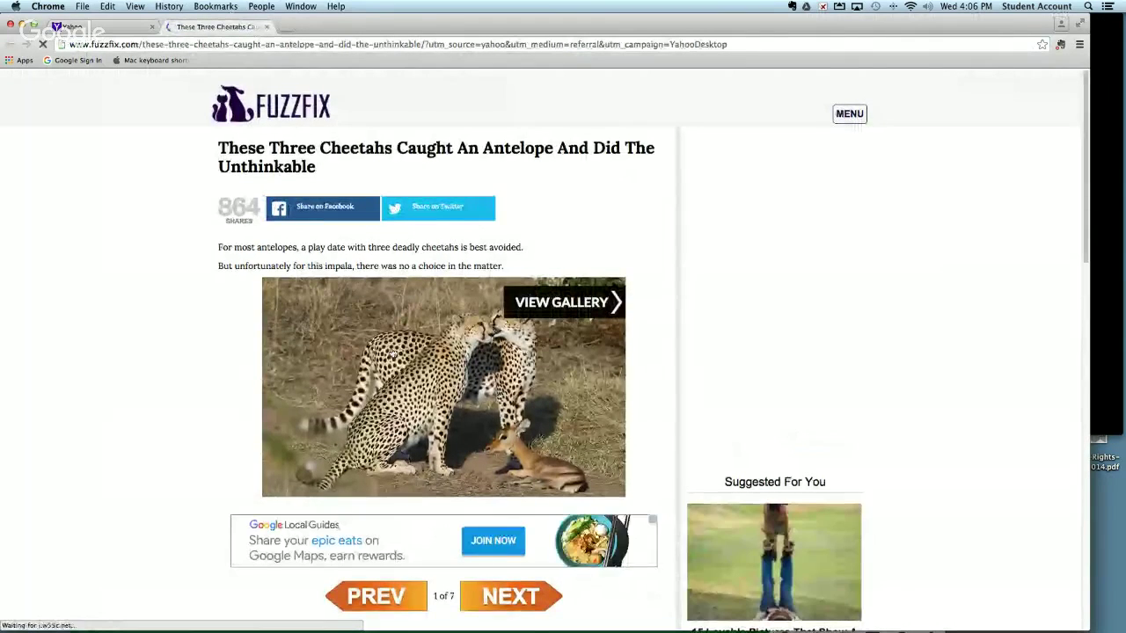
Look up the dictionary definition of 'antelopes' in the article, then dismiss it
scroll(394, 351, down, 2)
scroll(392, 352, down, 2)
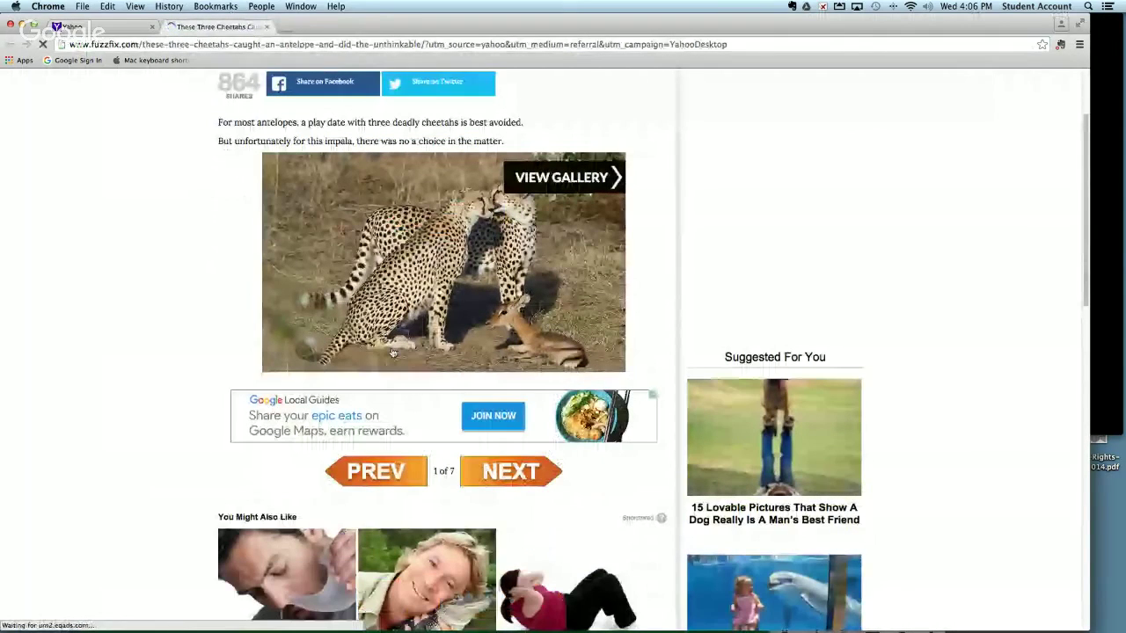
scroll(397, 338, up, 4)
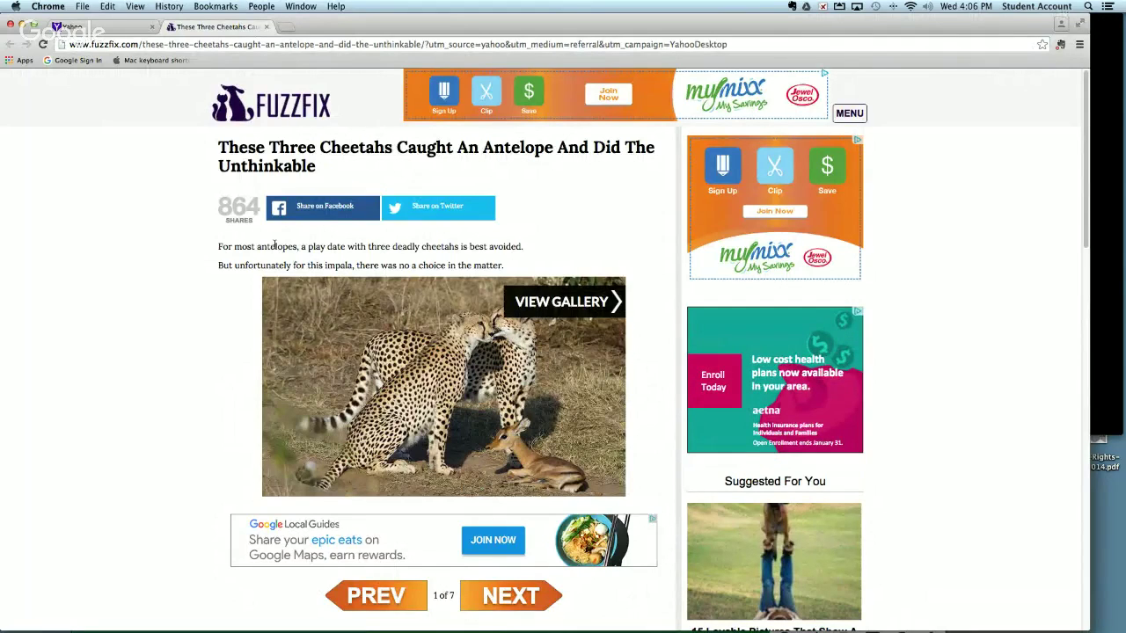
key(ctrl+super+d)
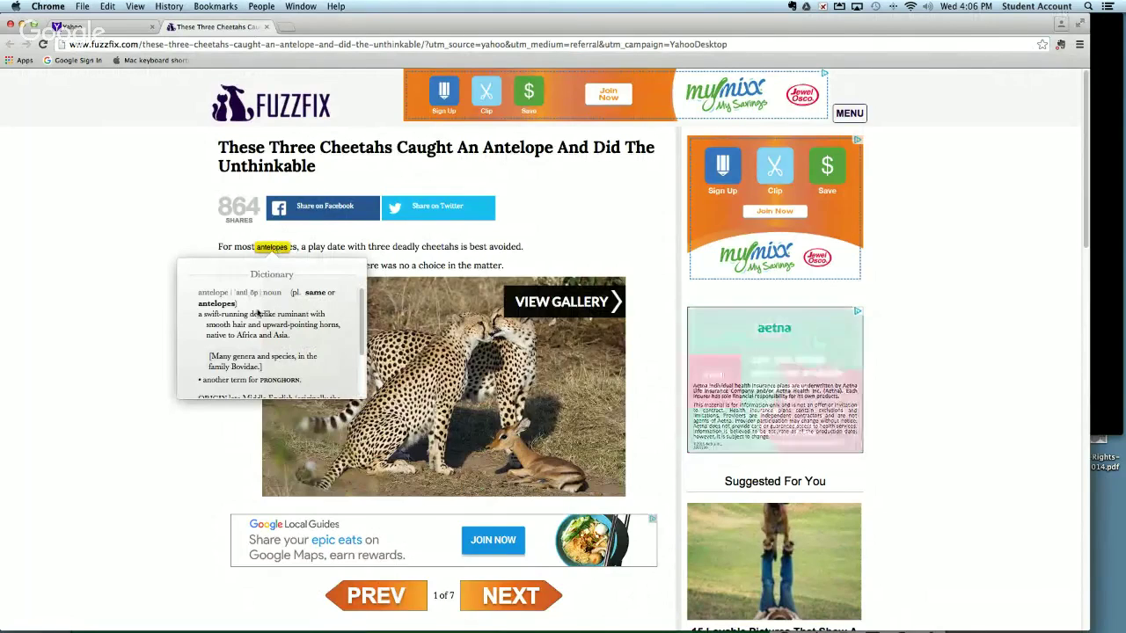
scroll(257, 312, down, 1)
scroll(258, 312, down, 4)
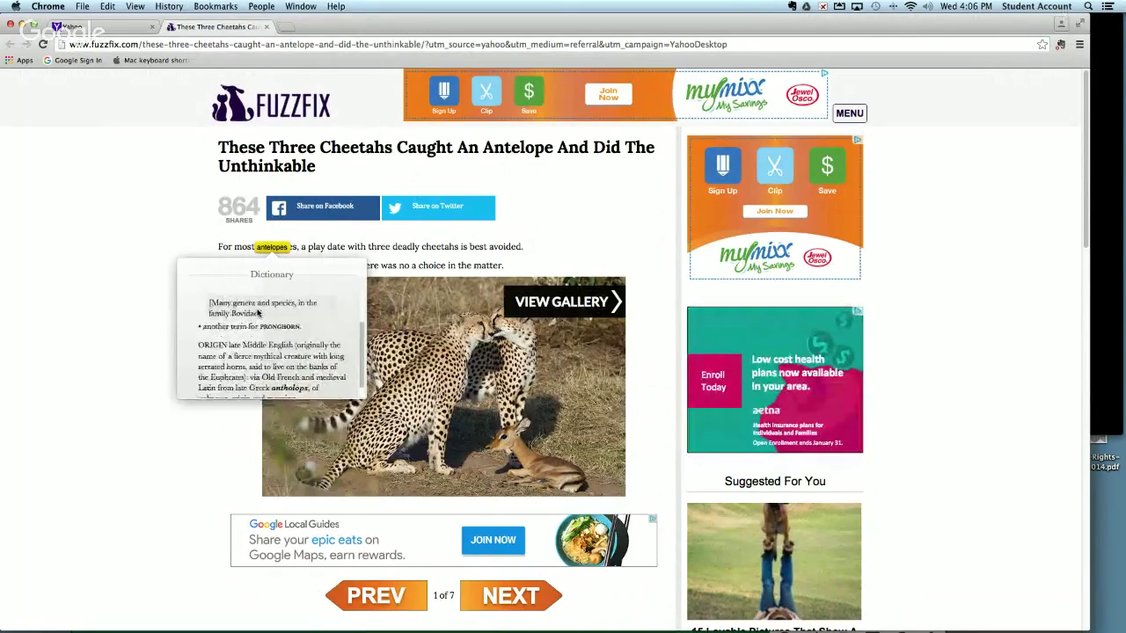
scroll(257, 312, up, 5)
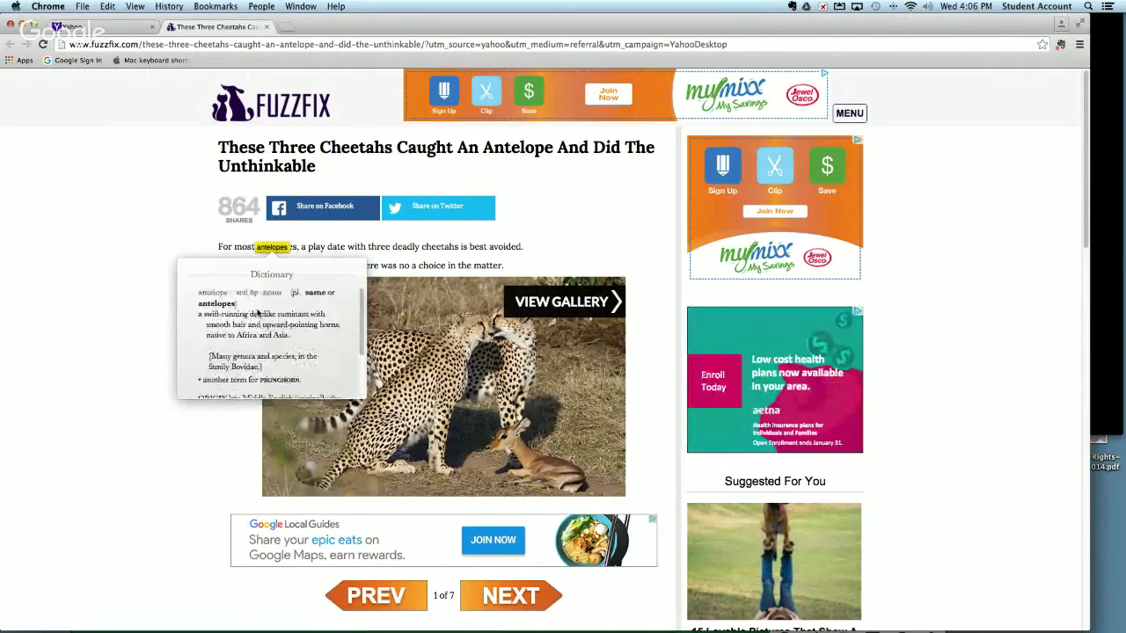
click(146, 264)
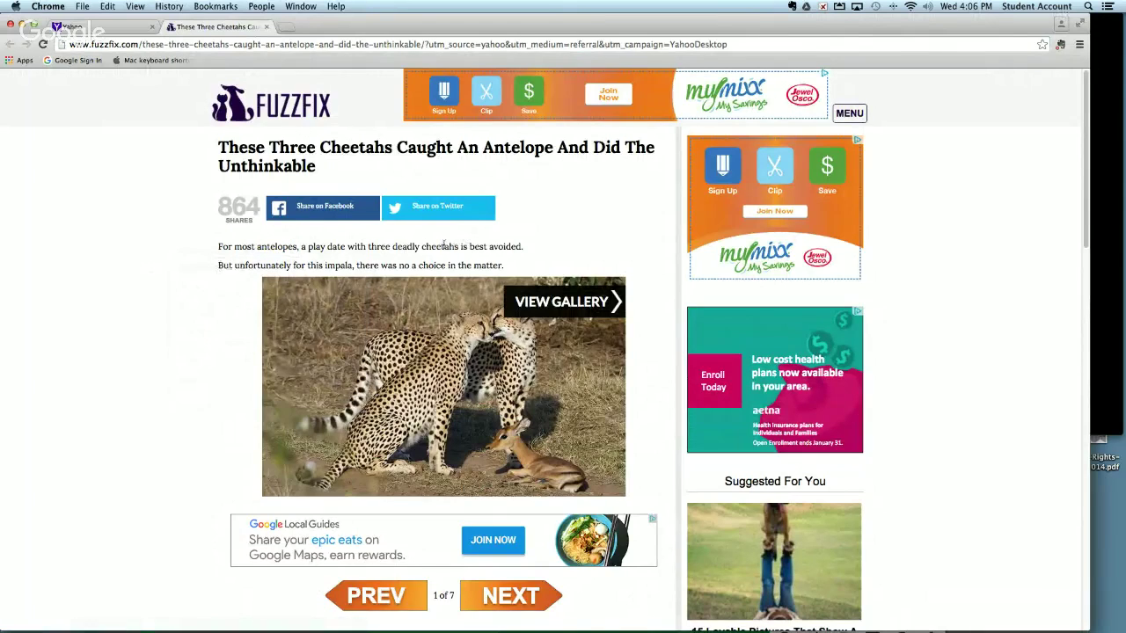
Look up 'cheetahs' and 'deadly', recheck 'antelopes', then open the Apple menu
click(445, 248)
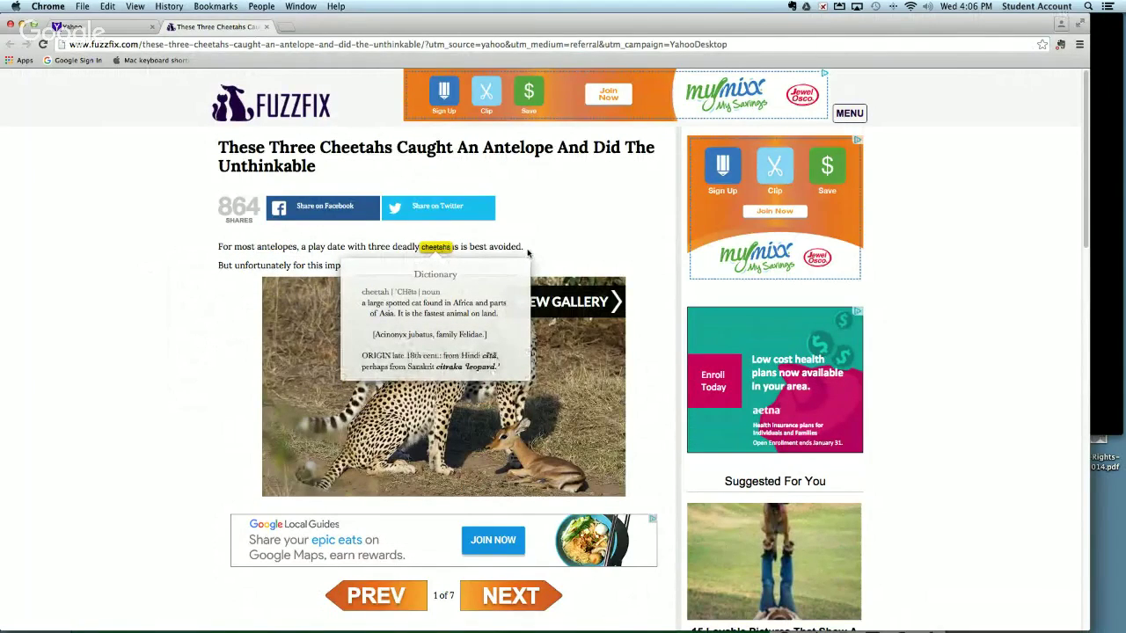
scroll(184, 303, down, 3)
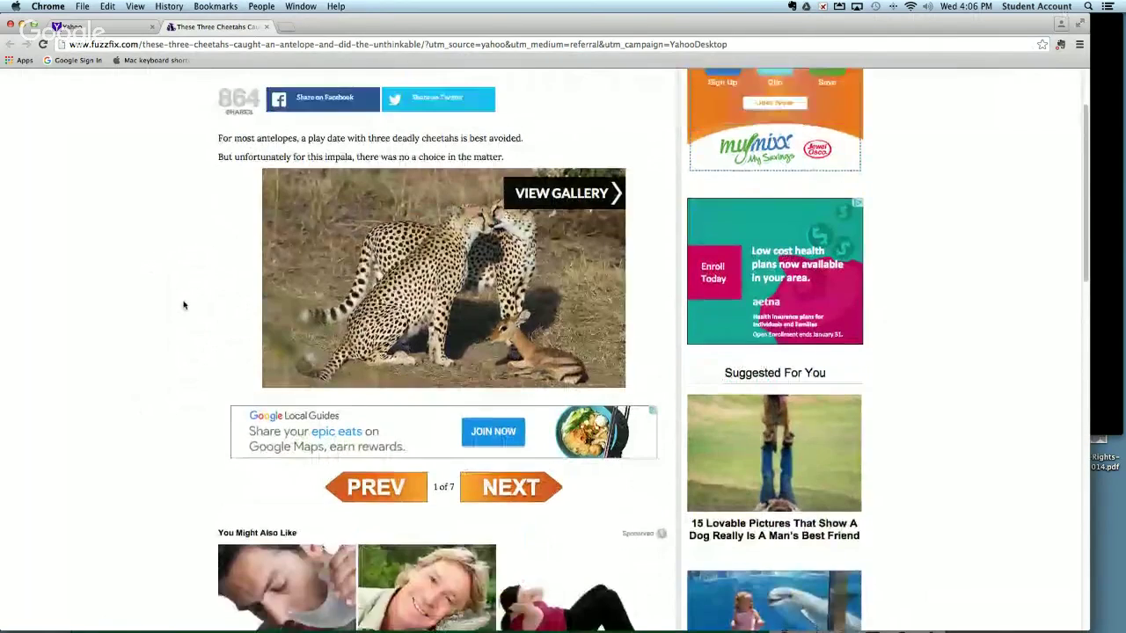
scroll(184, 305, up, 3)
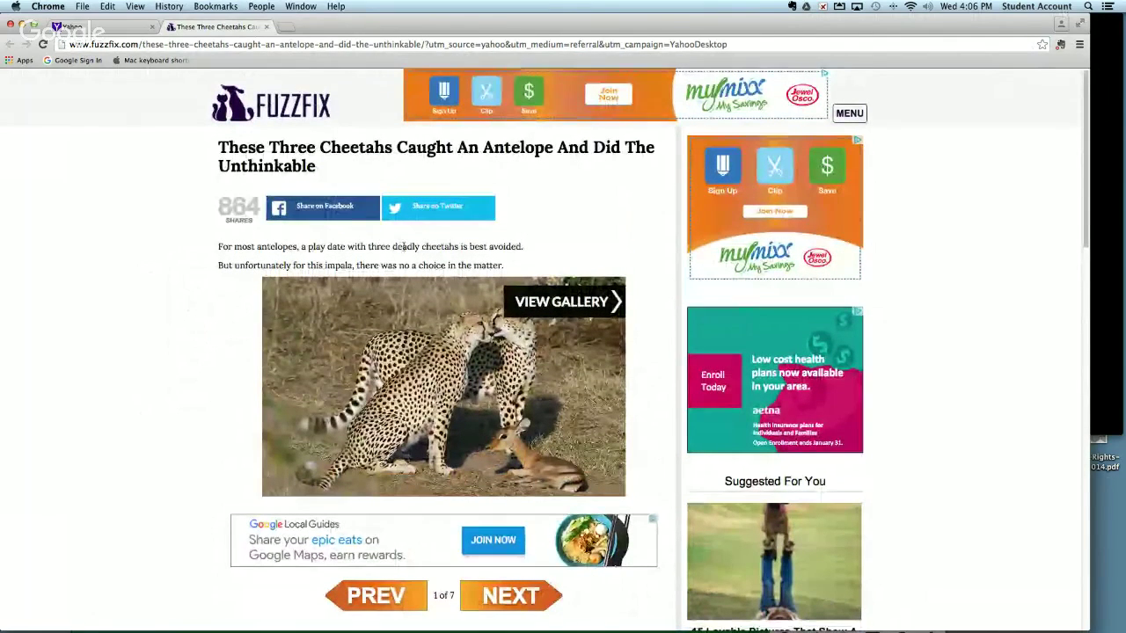
key(ctrl+super+d)
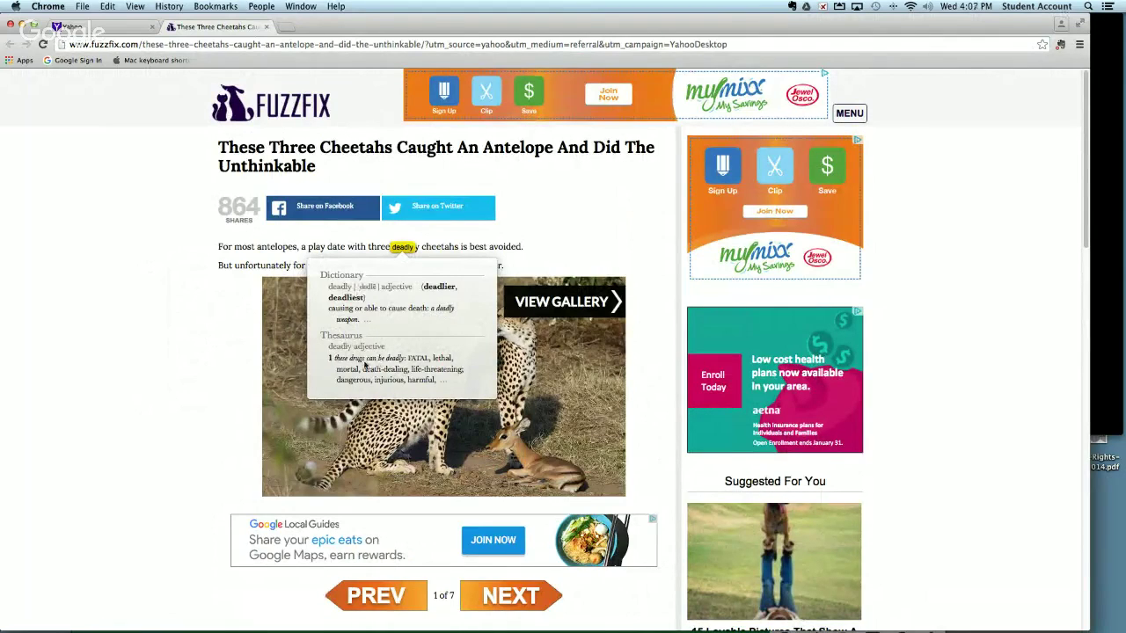
click(182, 278)
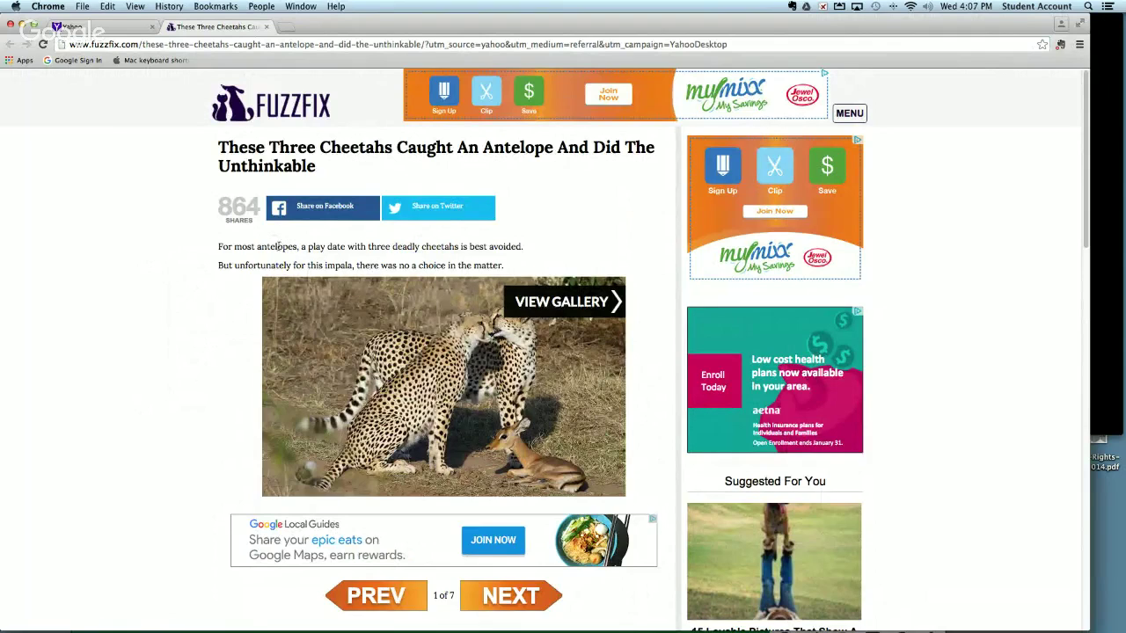
key(ctrl+super+d)
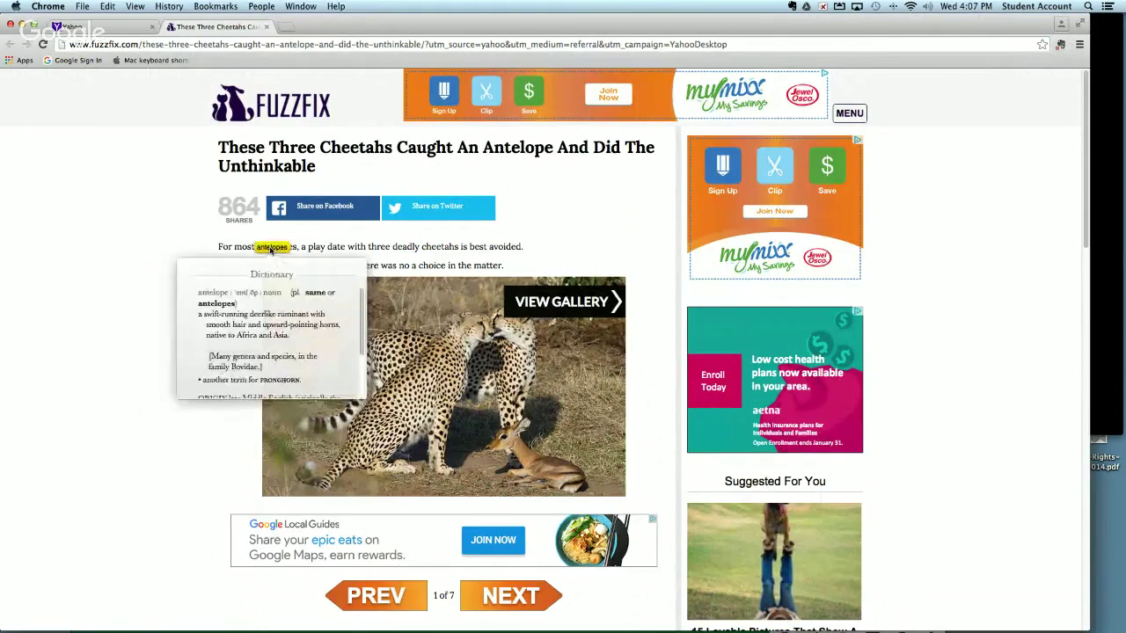
click(156, 235)
click(18, 7)
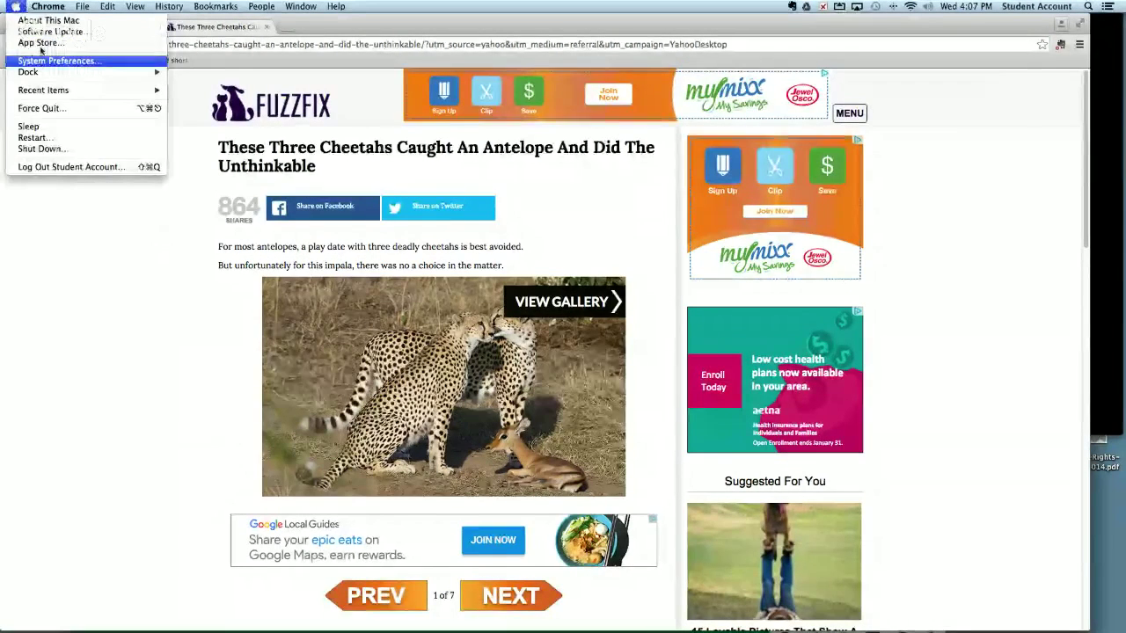
Open System Preferences > Trackpad and show its Scroll & Zoom gesture options
click(16, 9)
click(16, 9)
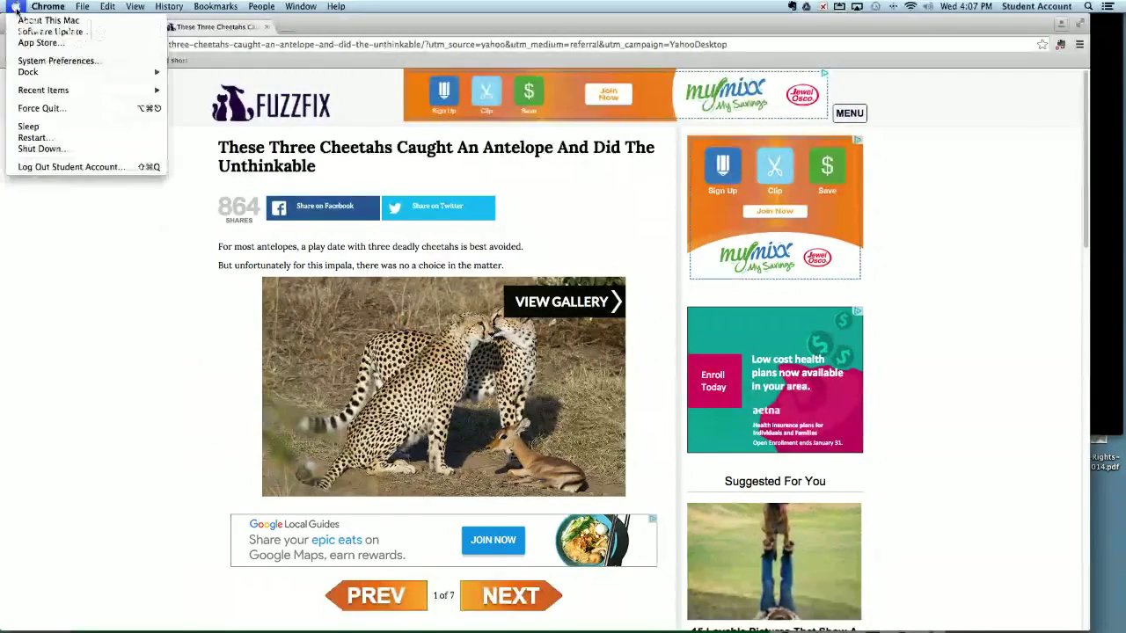
click(38, 64)
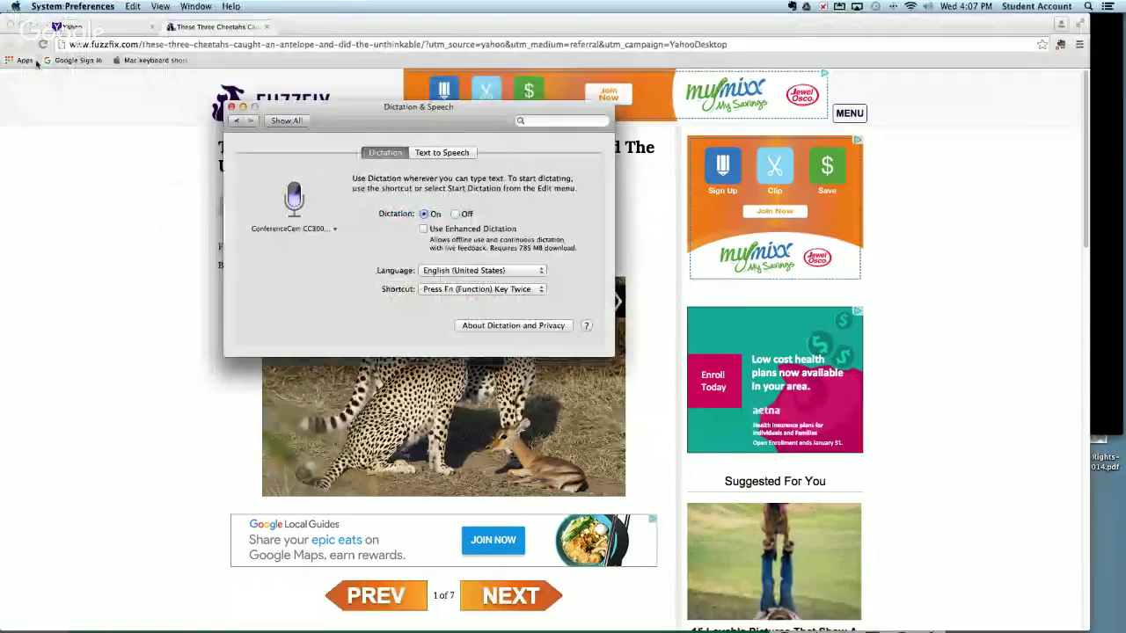
click(284, 121)
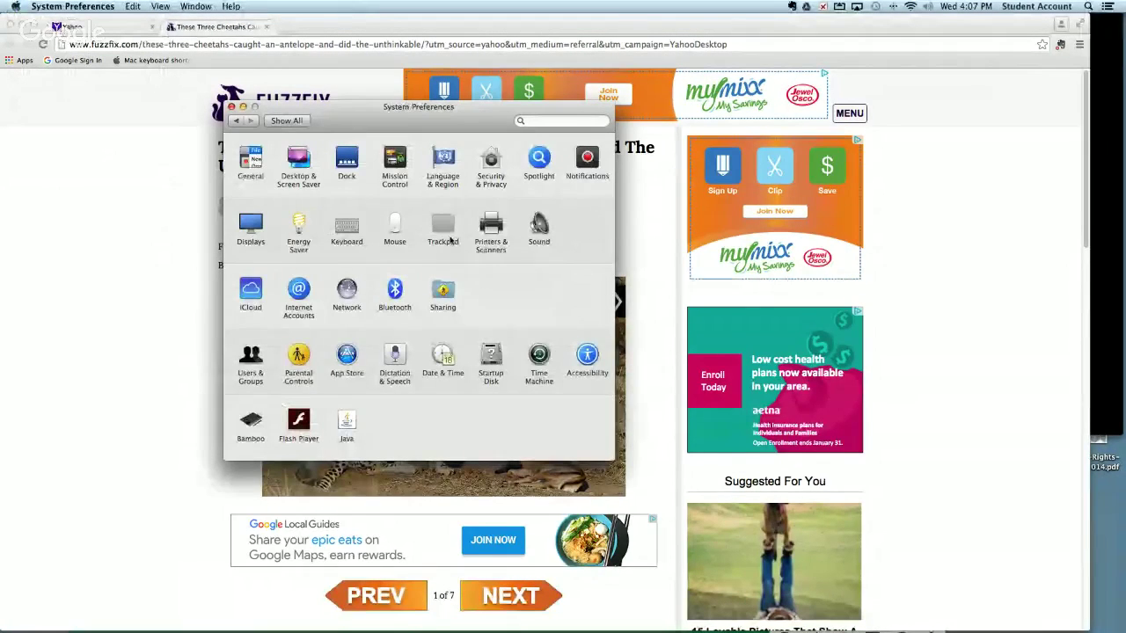
click(443, 233)
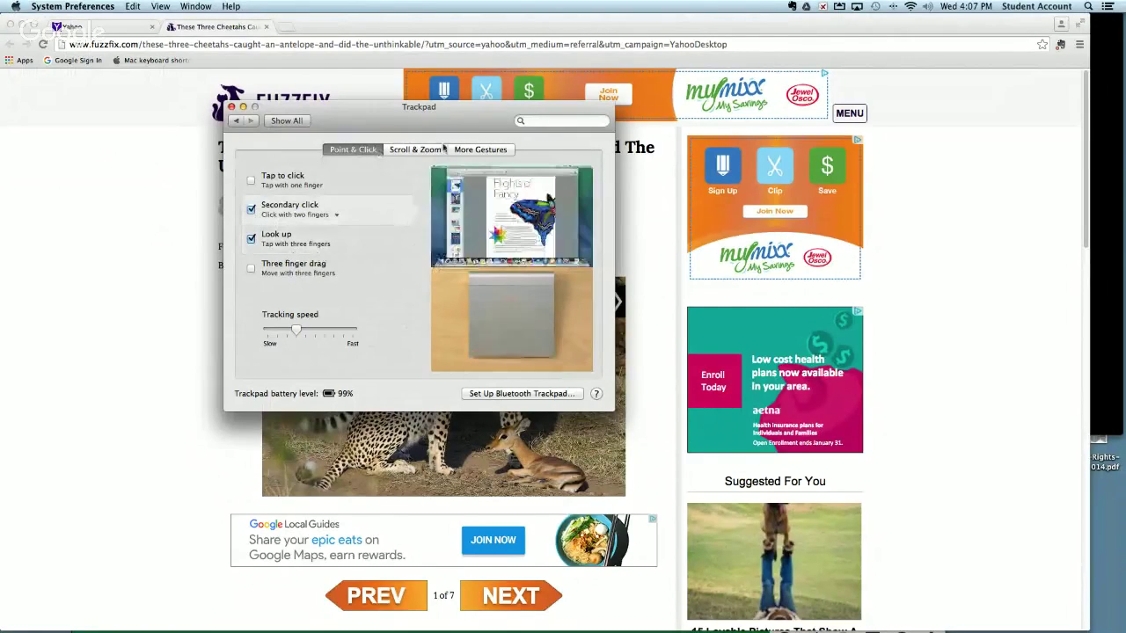
click(415, 149)
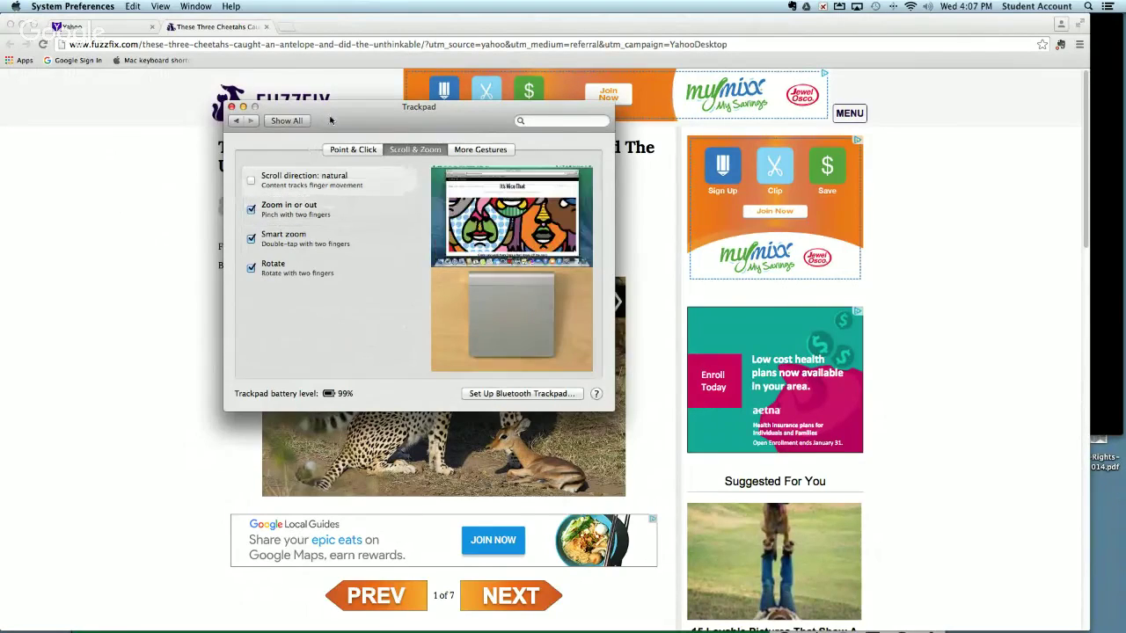
drag(331, 121, 880, 351)
Bring the Chrome cheetah article forward and zoom in and out on the page
click(391, 413)
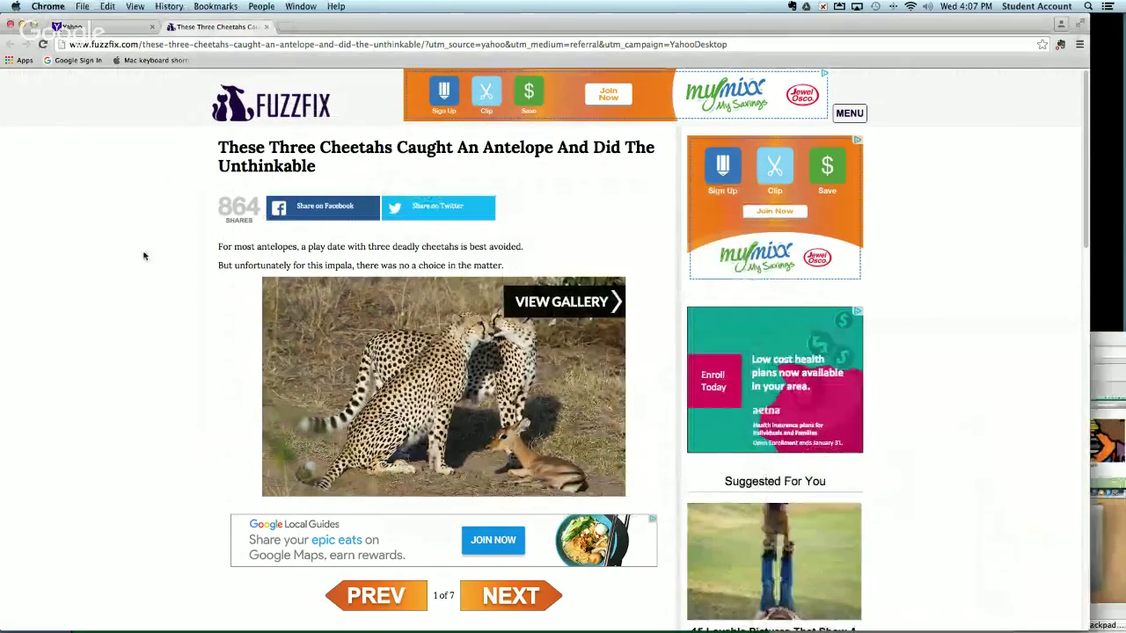
scroll(402, 391, down, 1)
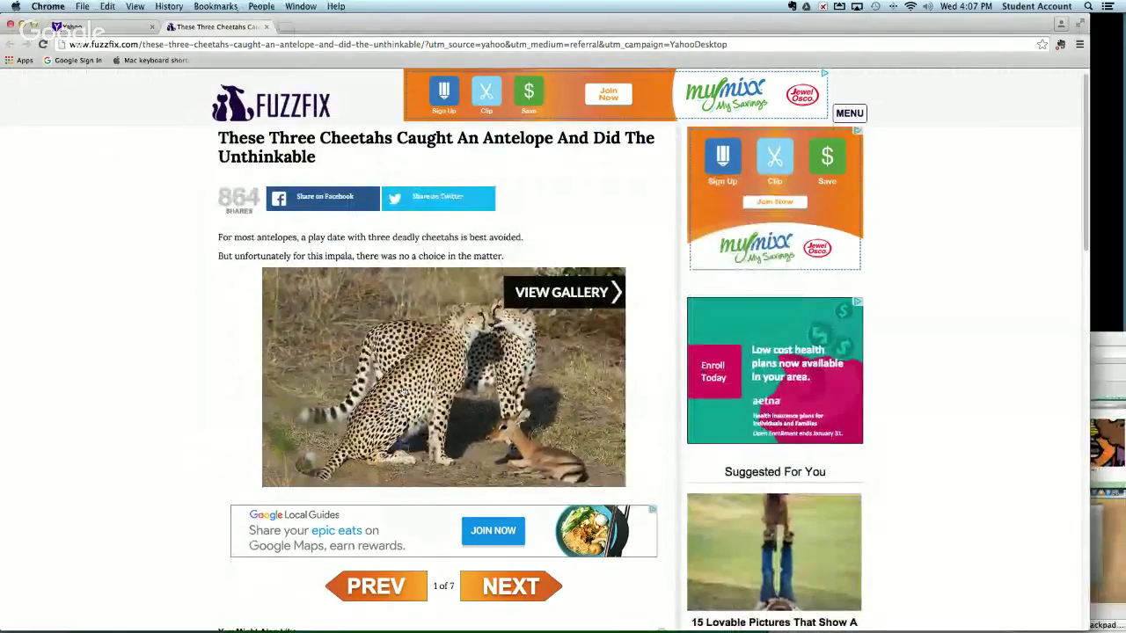
scroll(402, 391, up, 5)
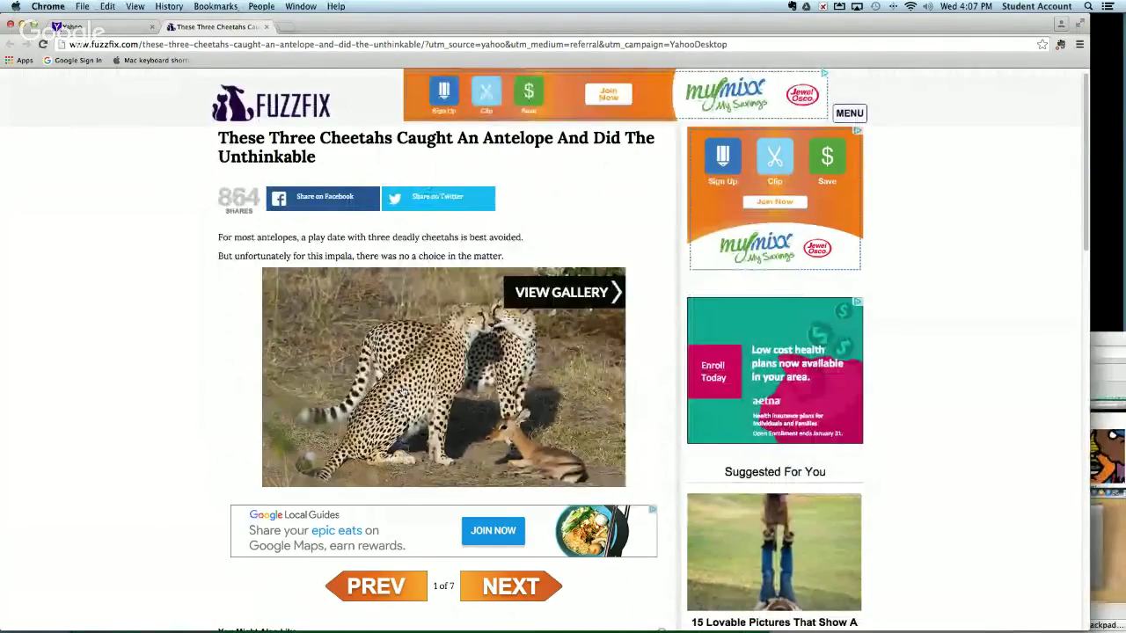
scroll(402, 393, down, 1)
scroll(402, 392, up, 3)
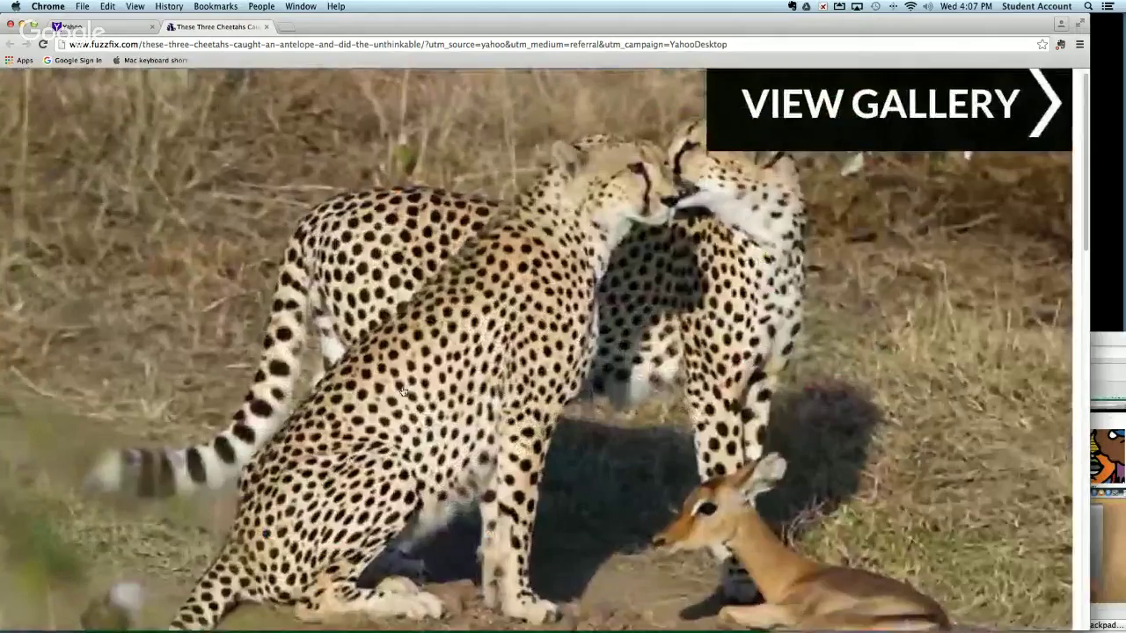
scroll(402, 392, down, 3)
scroll(403, 392, up, 2)
scroll(402, 392, up, 2)
scroll(402, 392, down, 5)
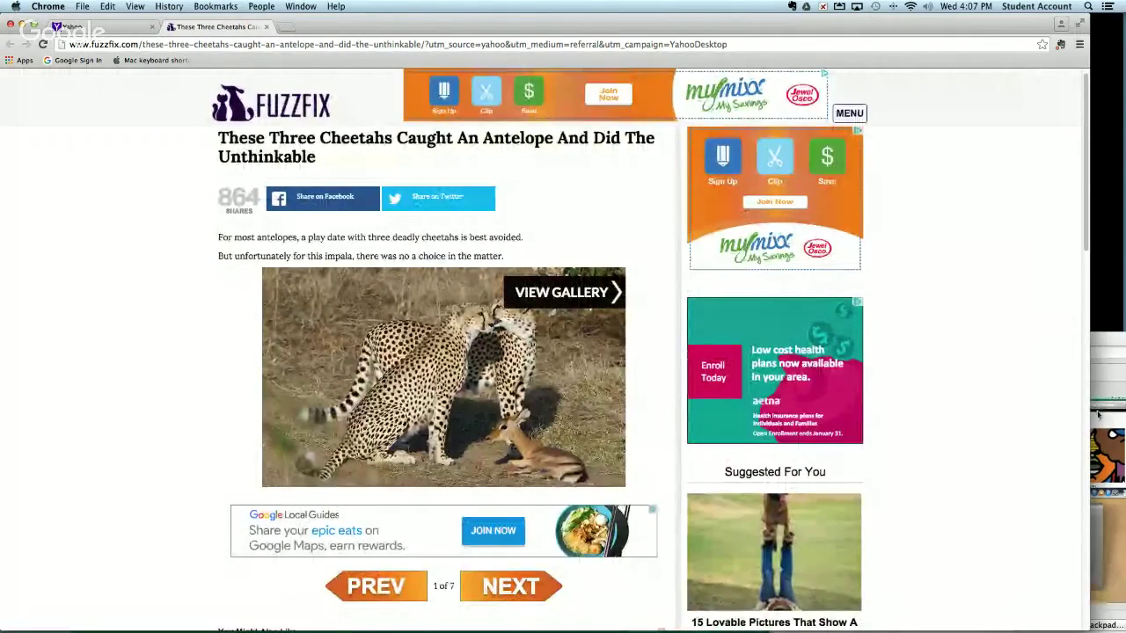
Set Trackpad Point & Click secondary click to 'Click in bottom right corner', then return to Chrome
click(1112, 341)
drag(1109, 330, 463, 136)
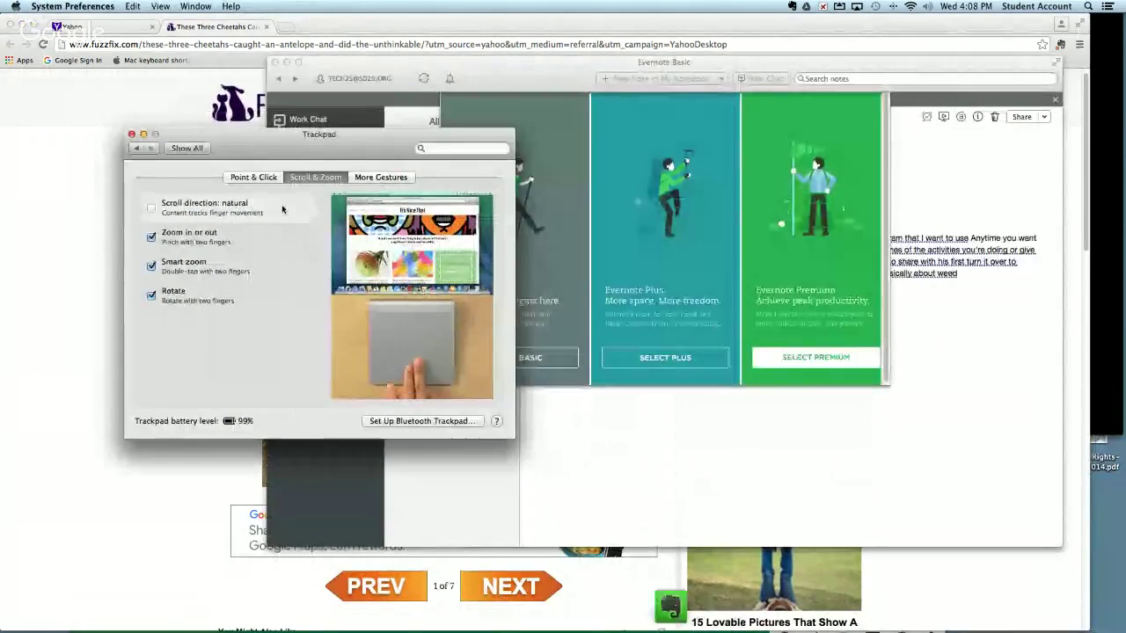
click(268, 179)
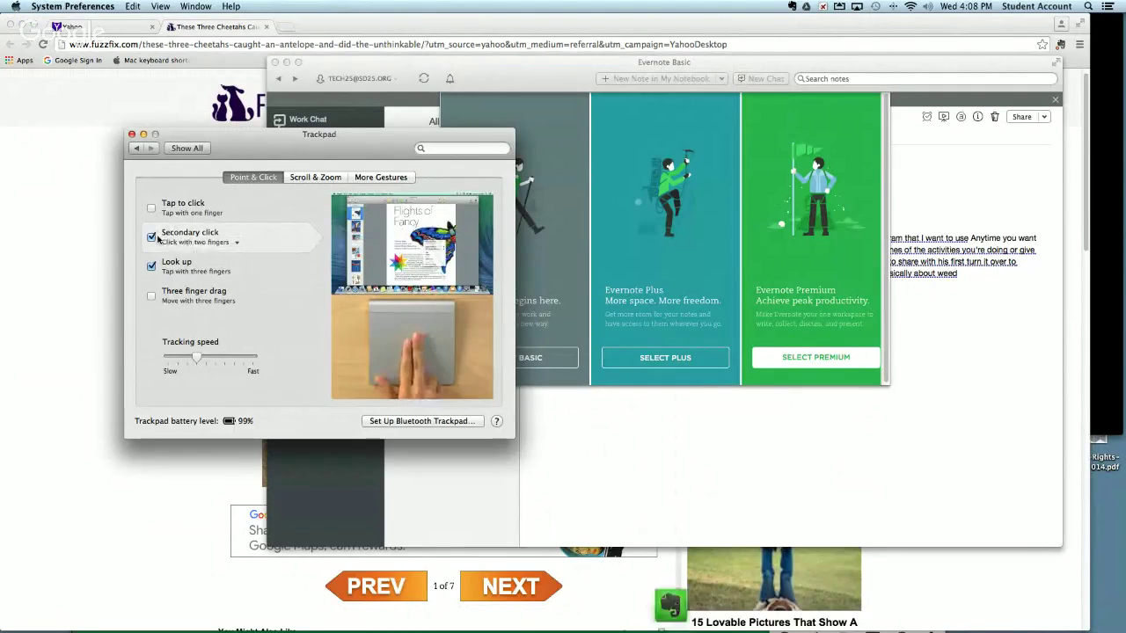
click(203, 243)
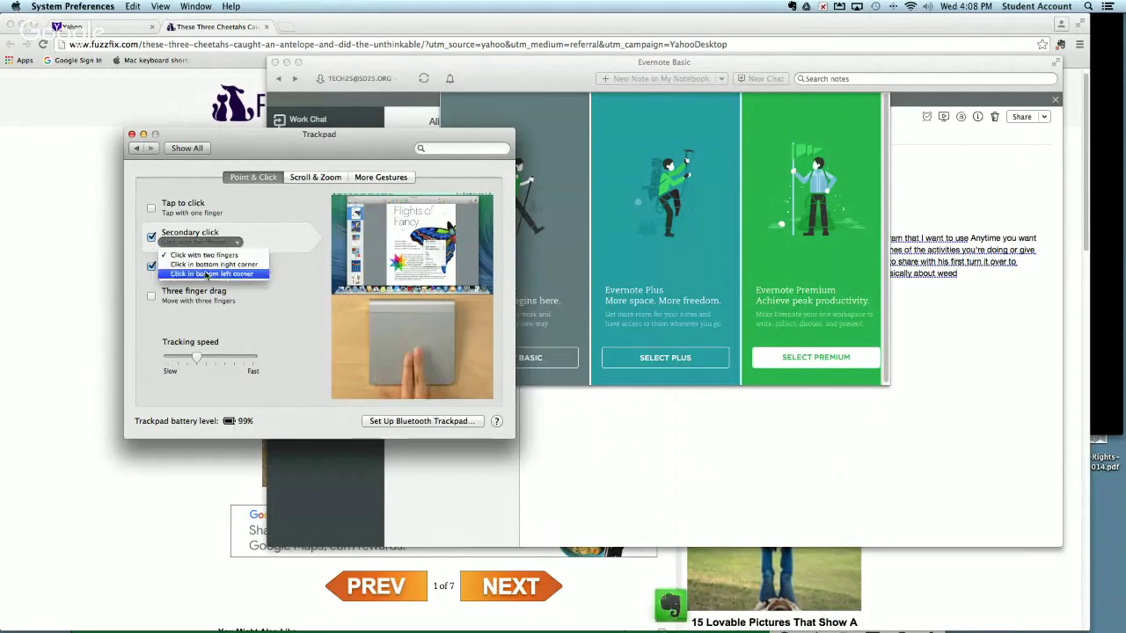
click(211, 263)
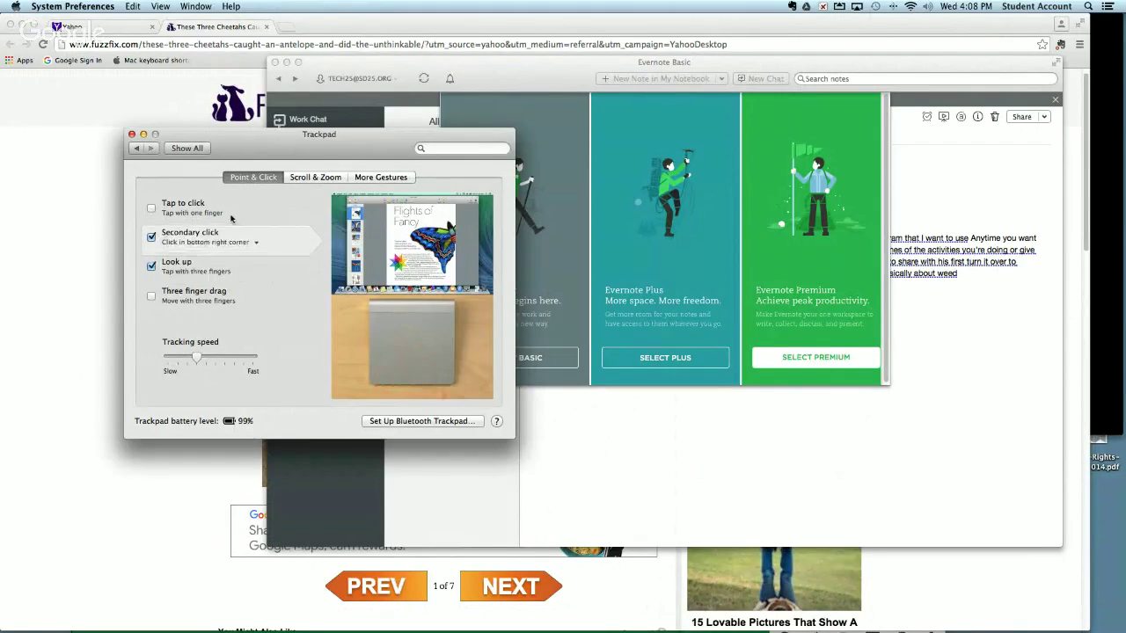
drag(244, 153, 489, 206)
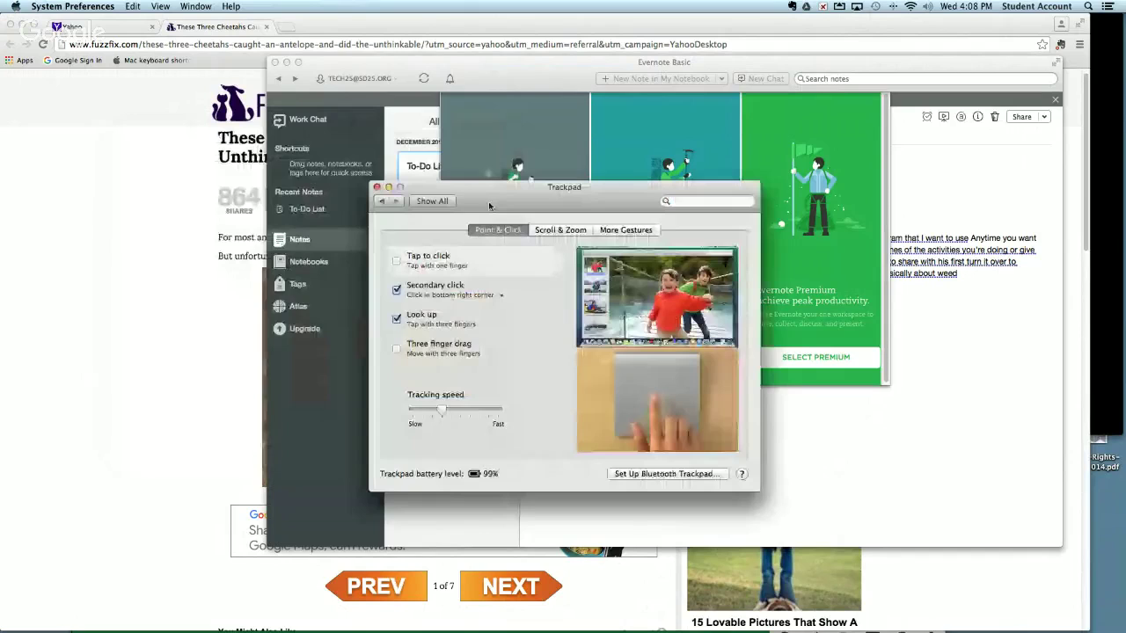
click(106, 221)
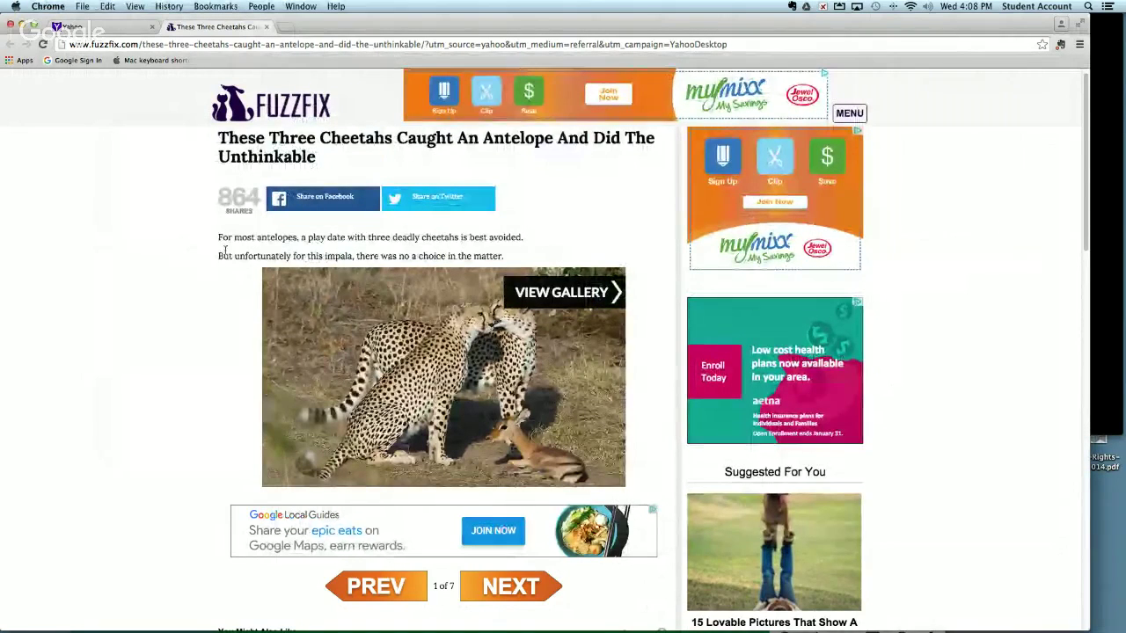
right_click(225, 255)
click(172, 257)
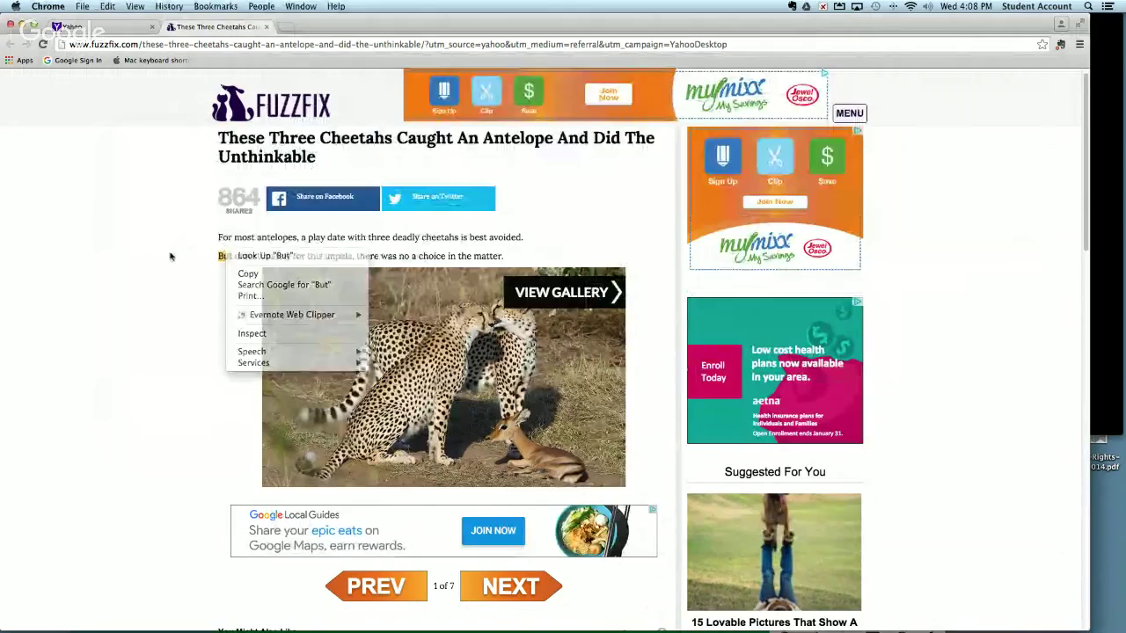
right_click(210, 313)
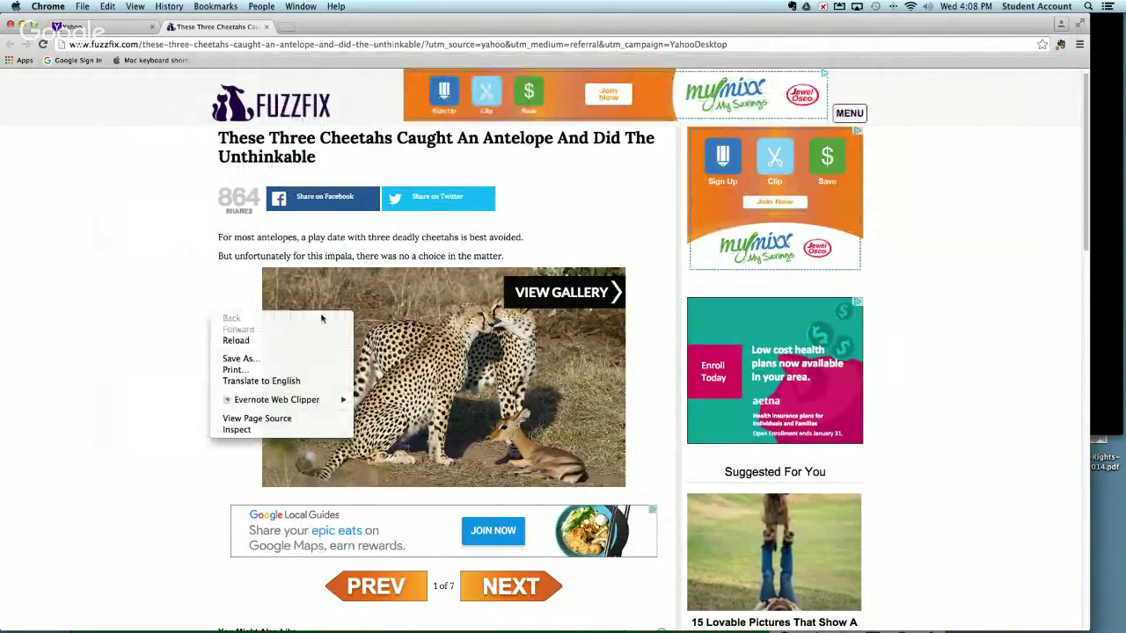
click(313, 247)
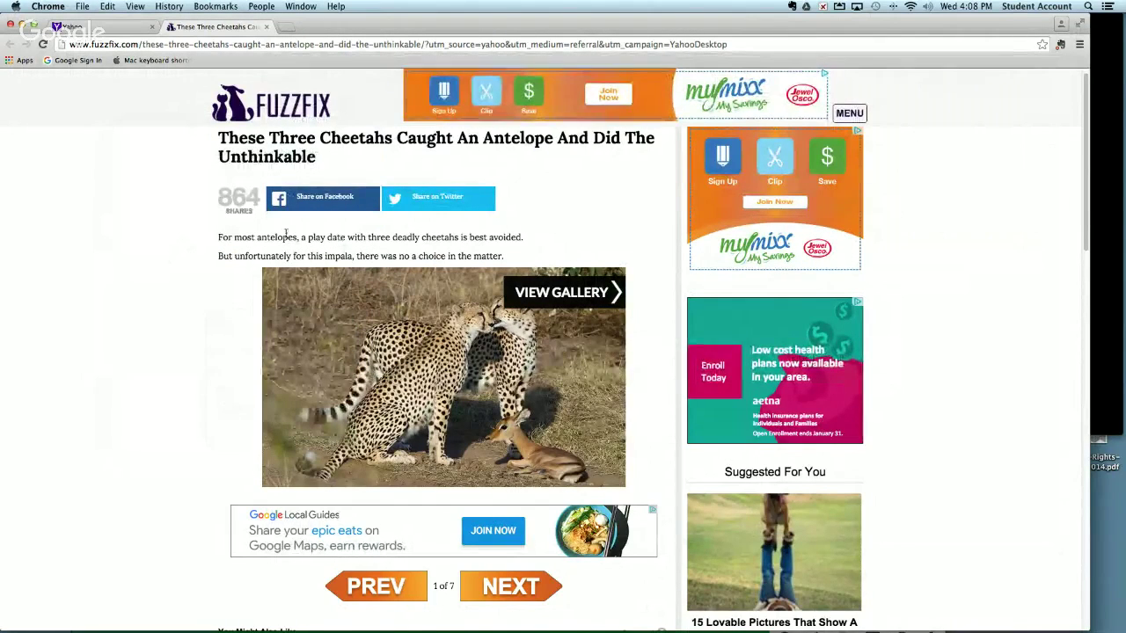
right_click(332, 237)
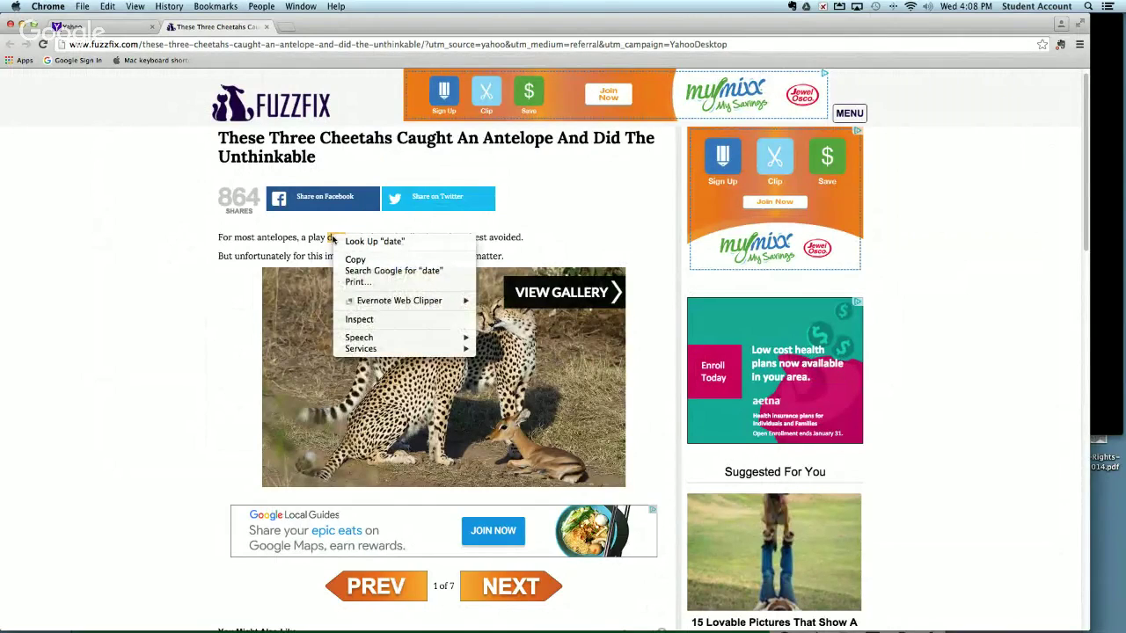
click(164, 169)
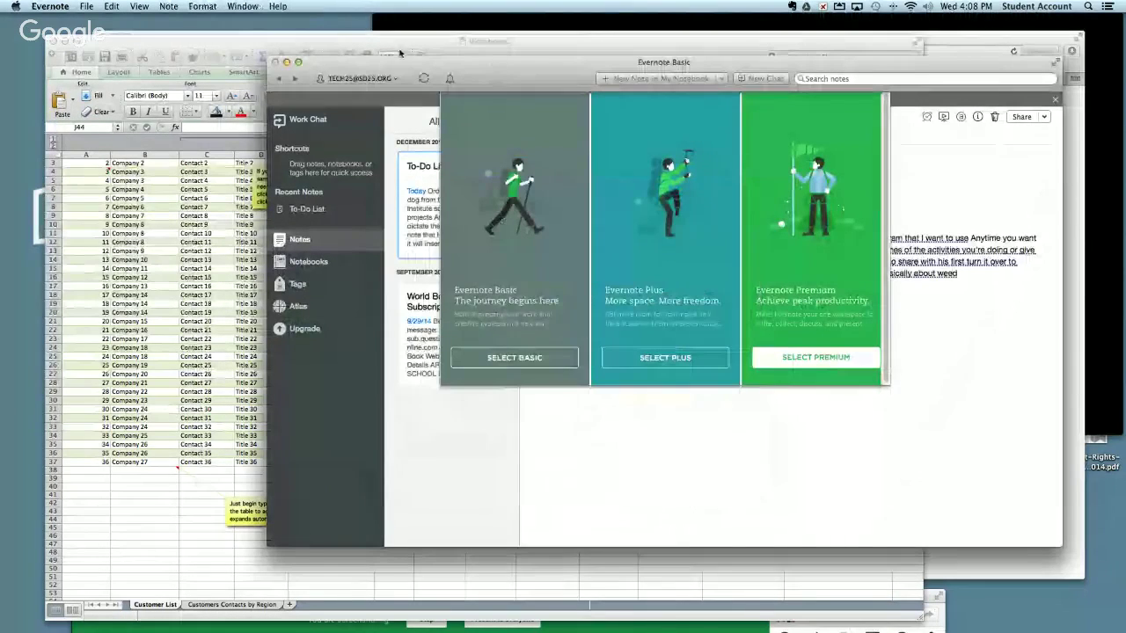
Close the Evernote upgrade panel and Trackpad settings, hide Excel, and minimise the PowerTeacher browser
click(286, 63)
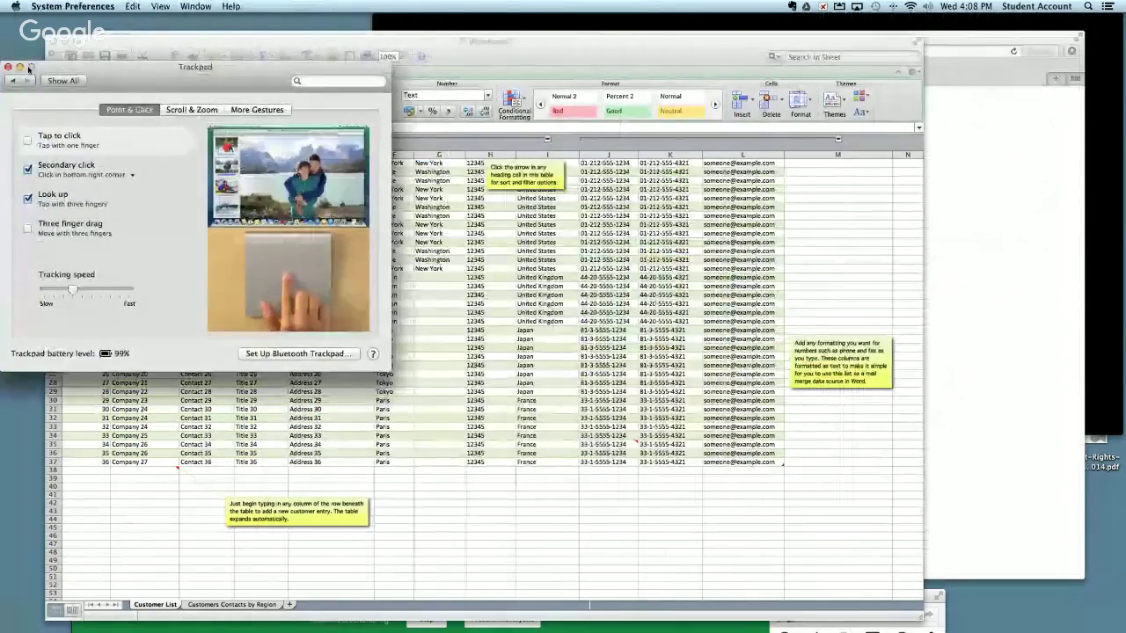
click(12, 68)
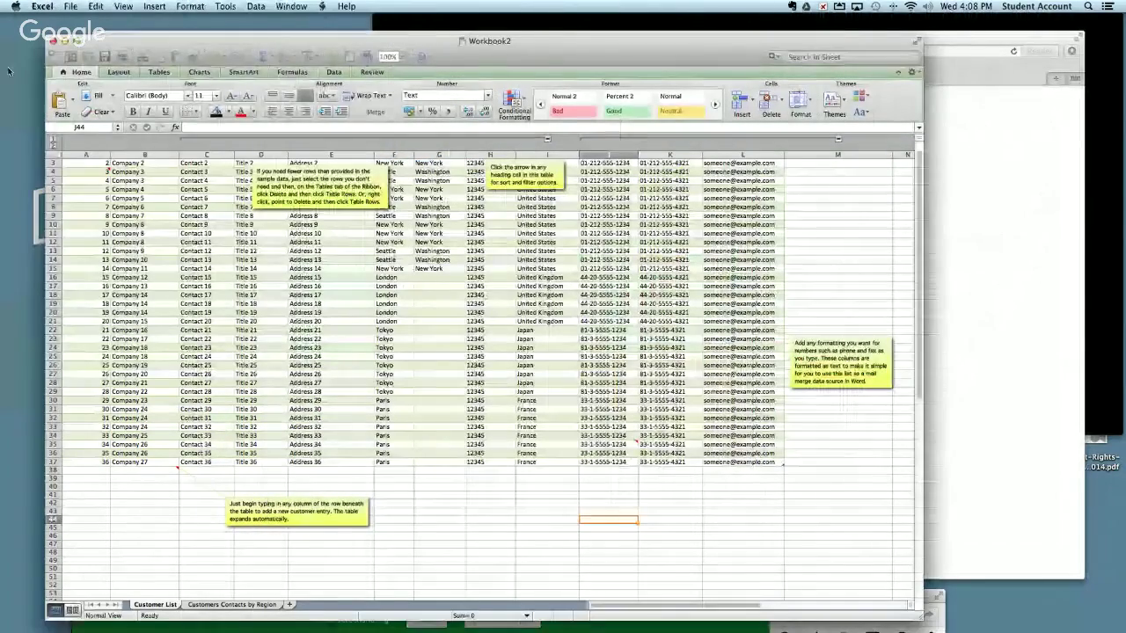
click(53, 41)
click(113, 36)
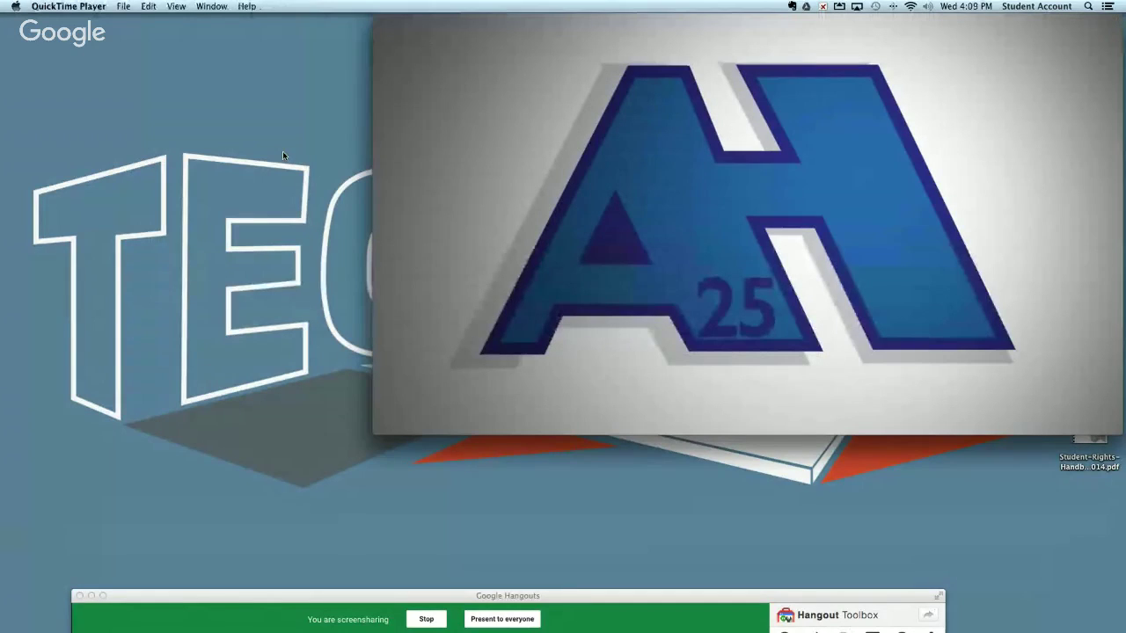
Screenshot the full screen and the Bumper logo area to the desktop, then close the Bumper video
key(super+shift+3)
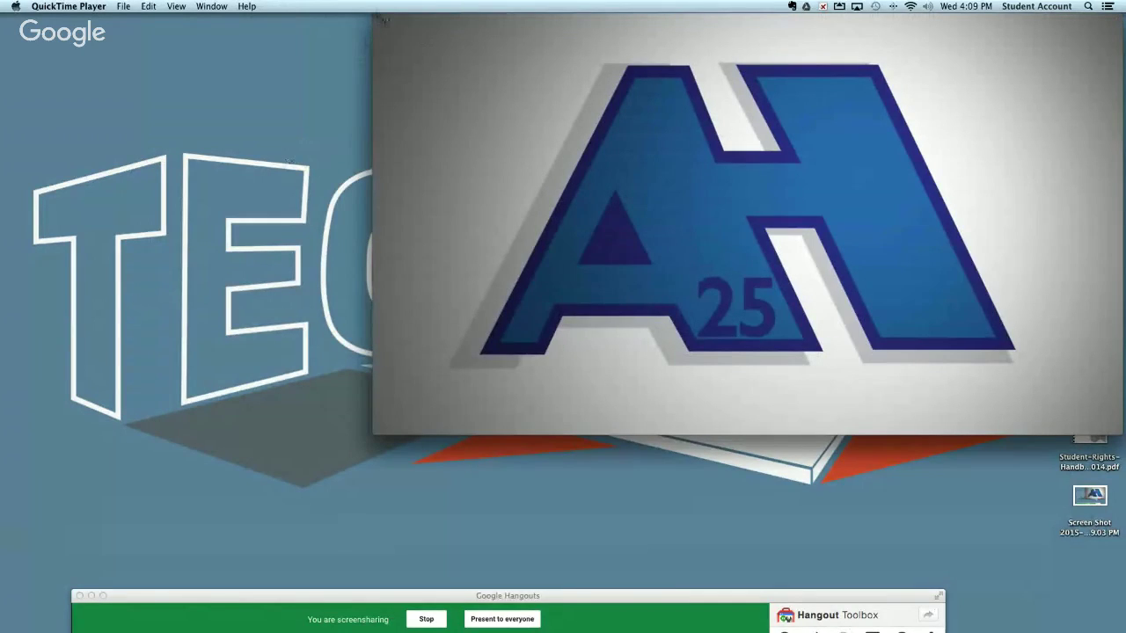
drag(383, 20, 1108, 434)
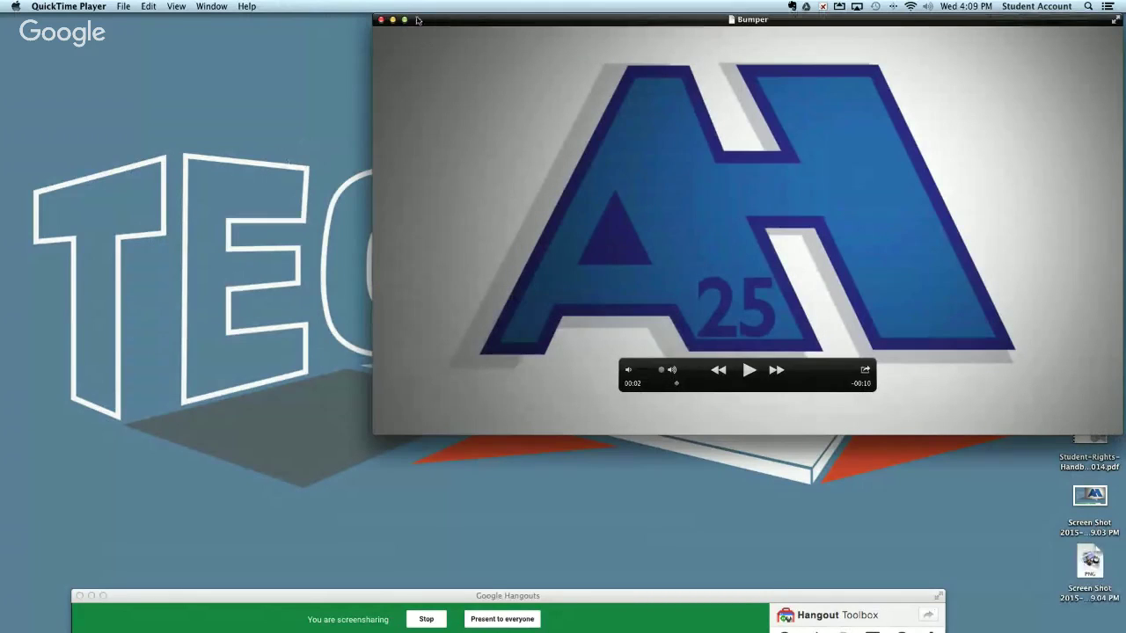
click(382, 19)
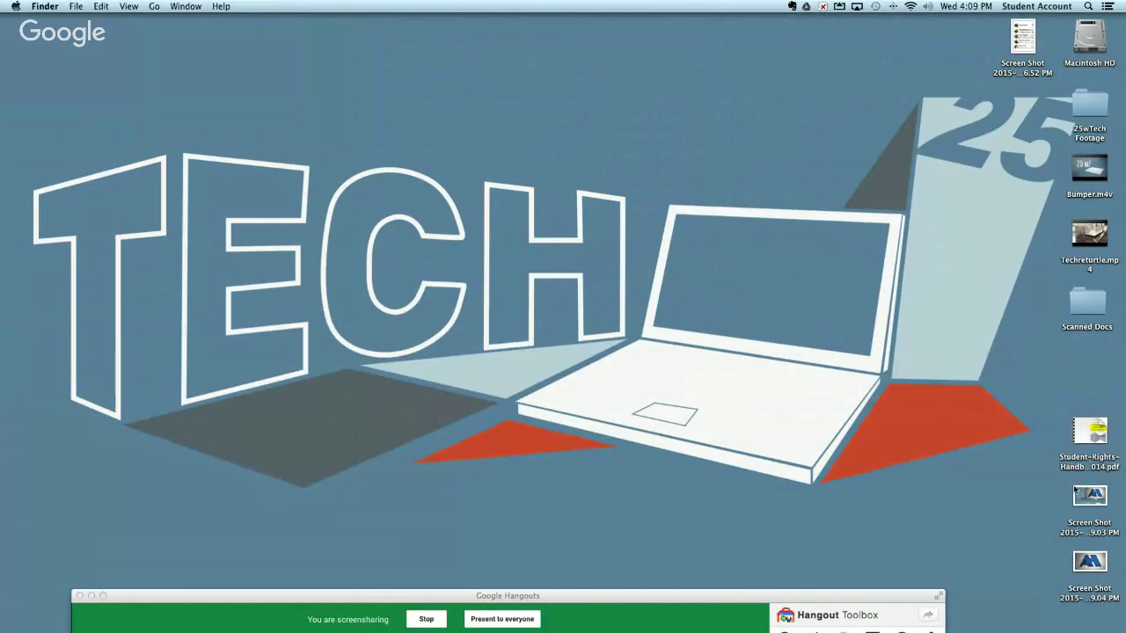
Move the first screenshot file onto the open desktop, open it in Preview, then close it
drag(1095, 503, 906, 350)
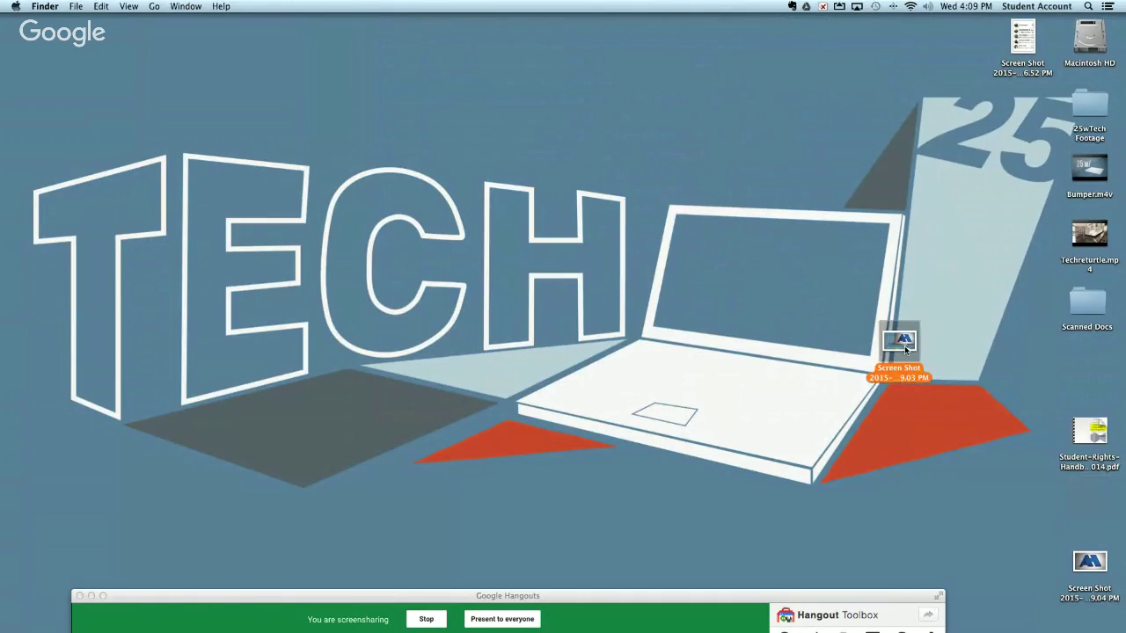
double_click(905, 350)
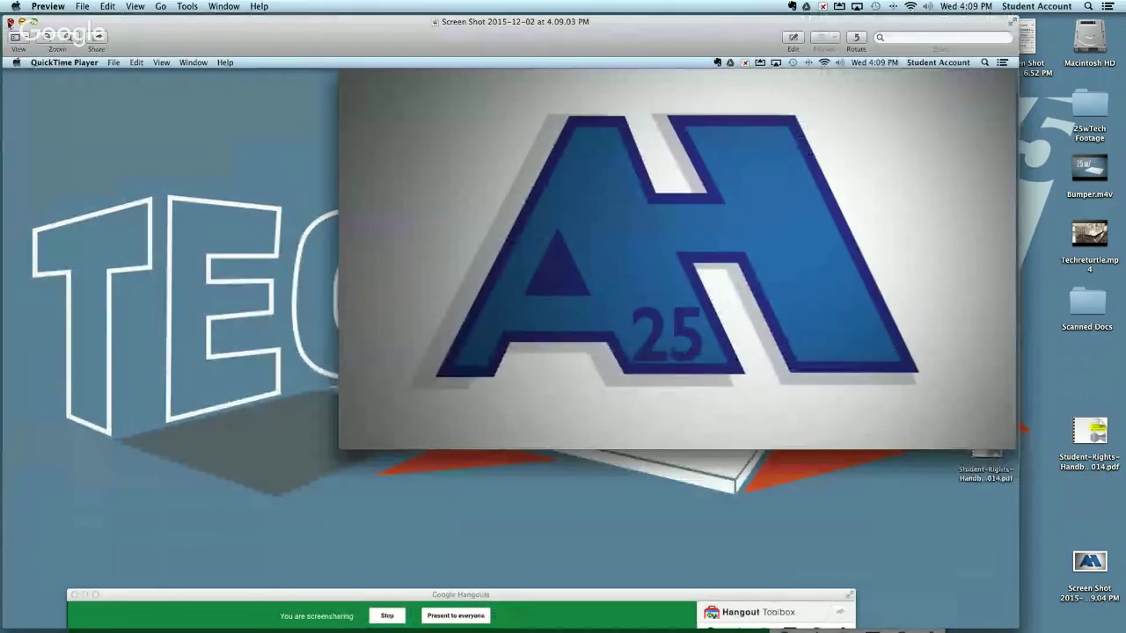
click(10, 21)
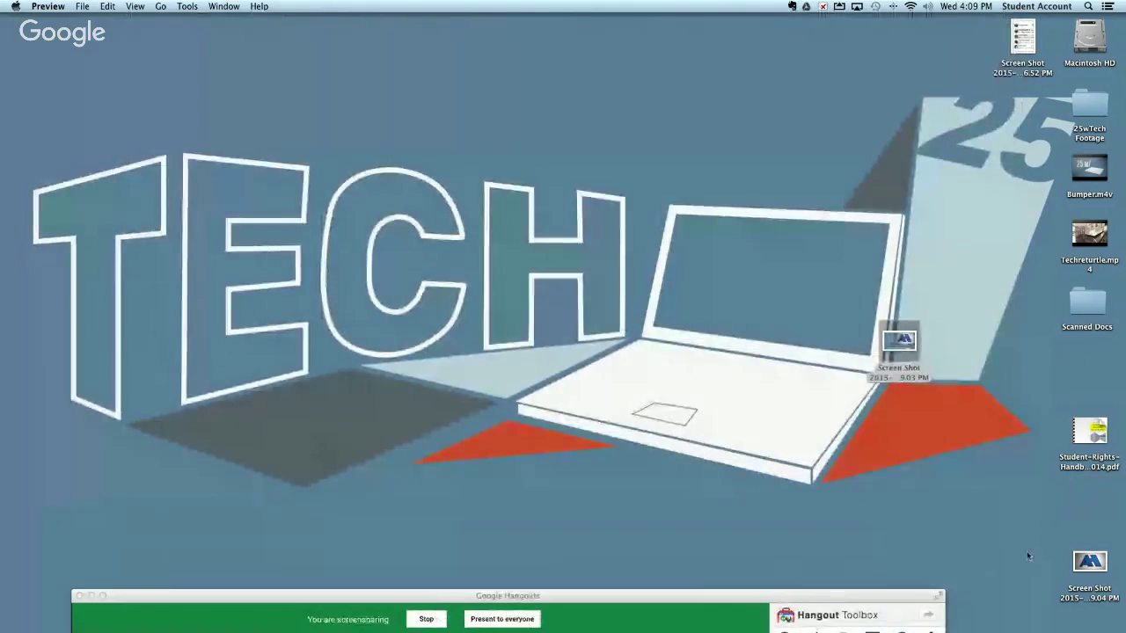
Open the Screen Shot 2015-12-02 at 4.09.04 PM logo image and reposition its Preview window
double_click(1105, 556)
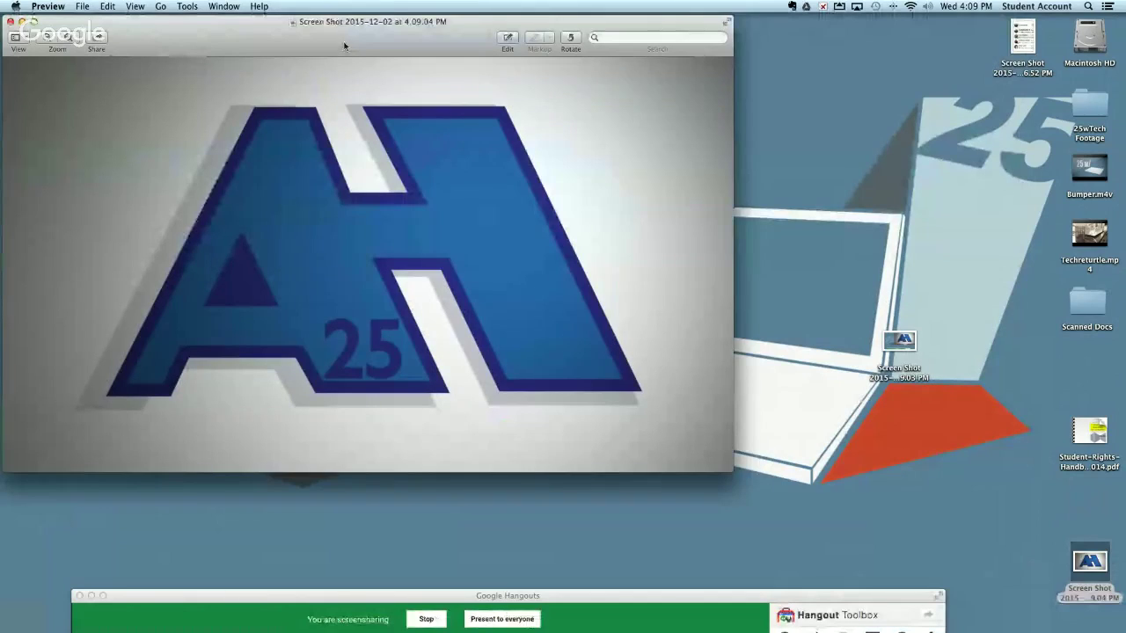
drag(345, 45, 356, 47)
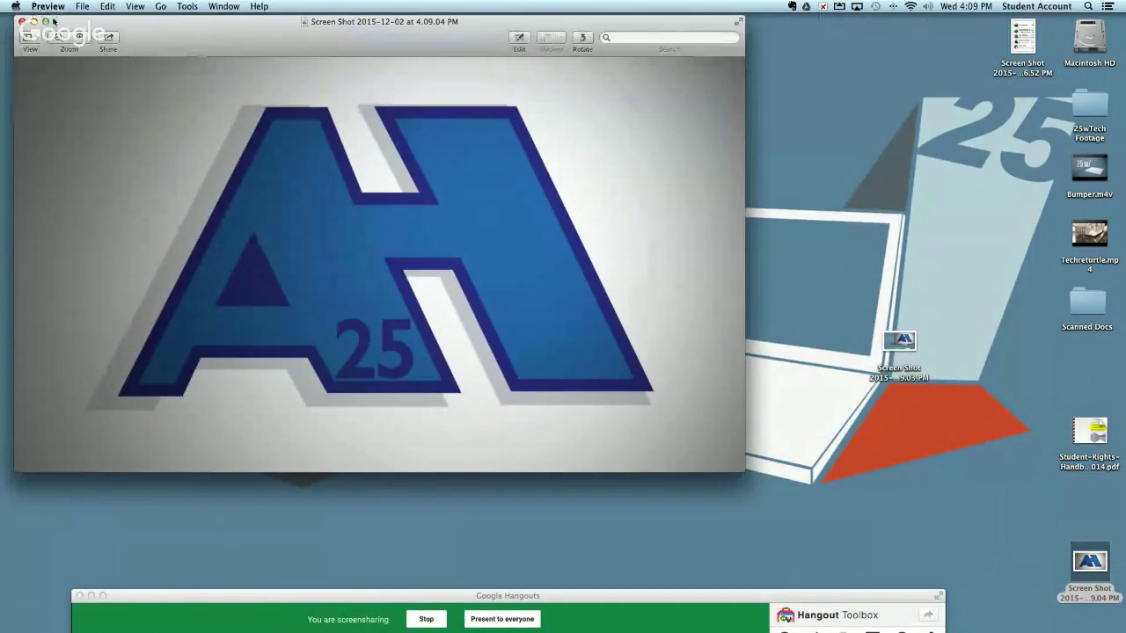
drag(193, 30, 213, 47)
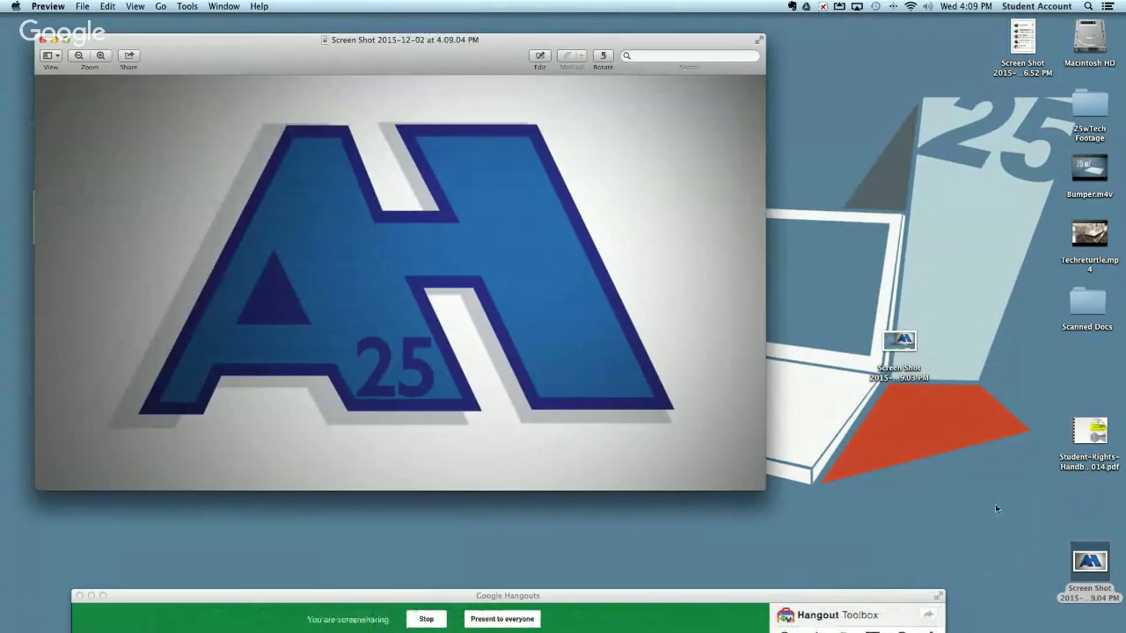
click(1090, 590)
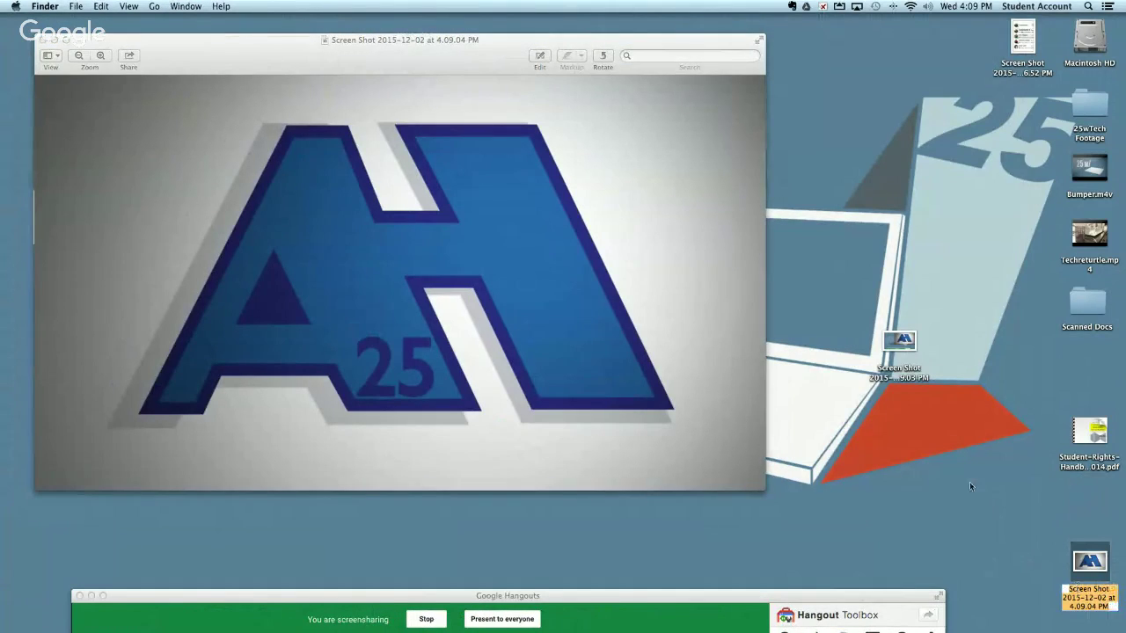
click(465, 53)
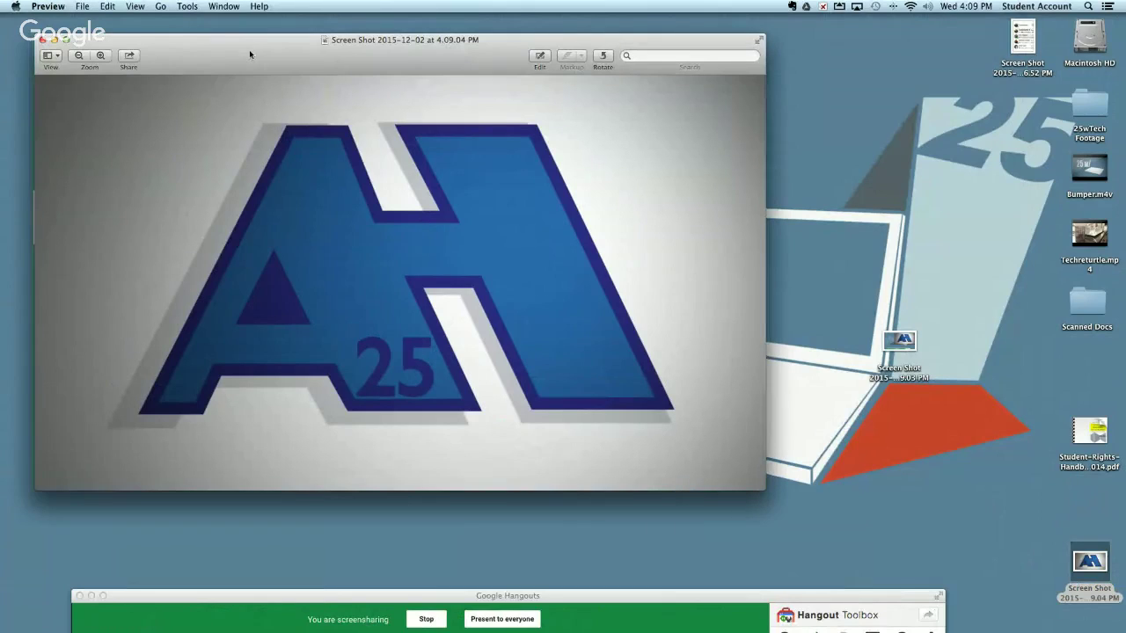
drag(248, 52, 223, 38)
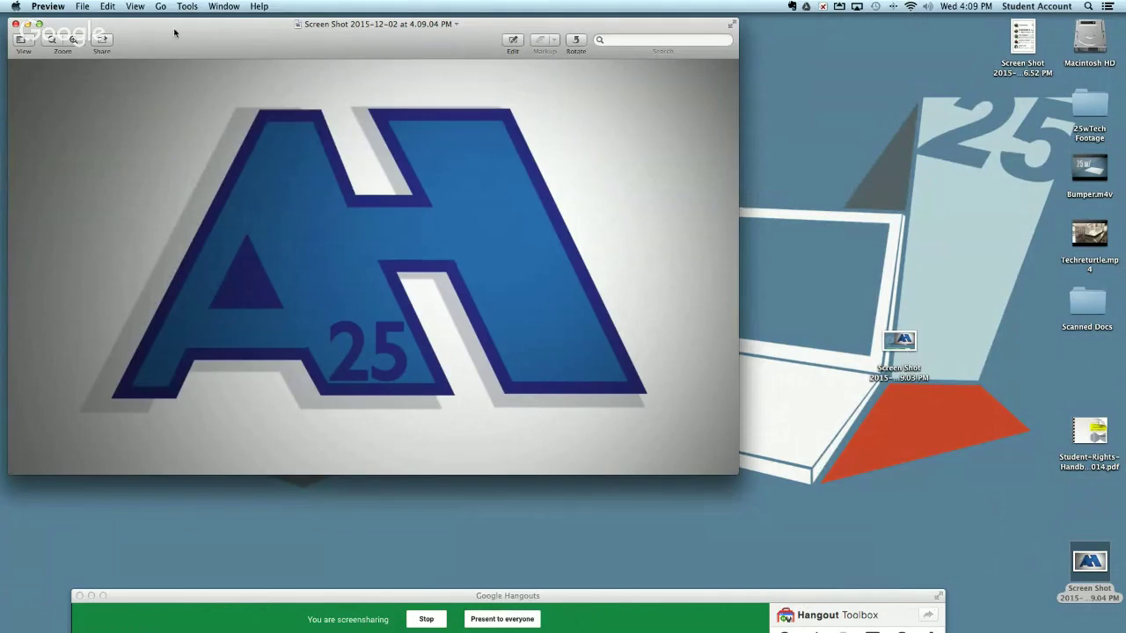
click(80, 6)
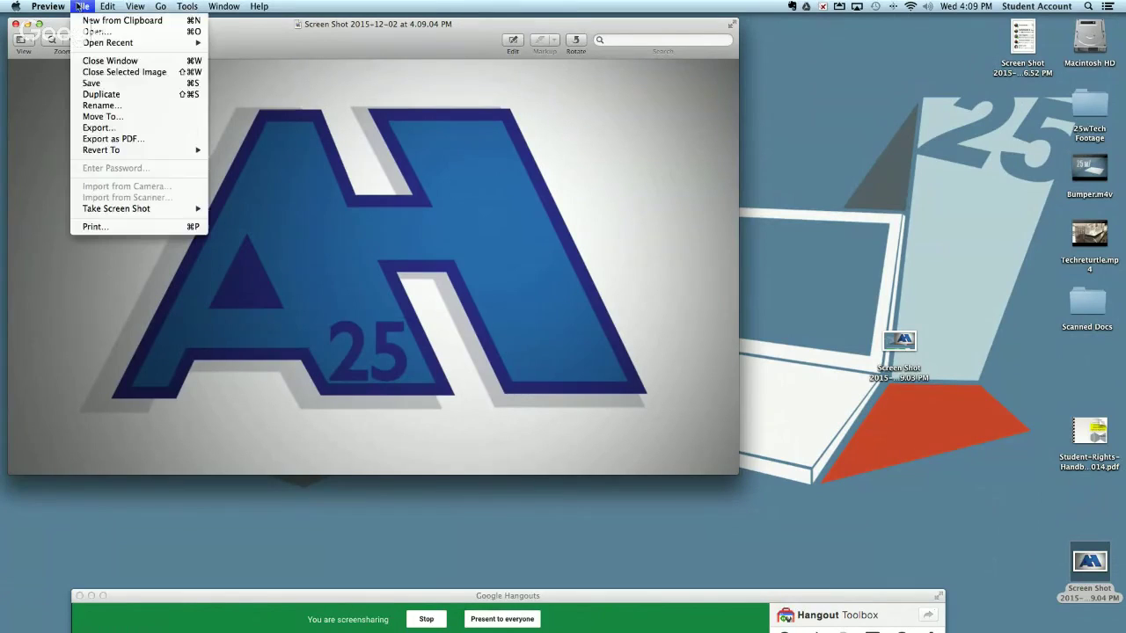
click(103, 131)
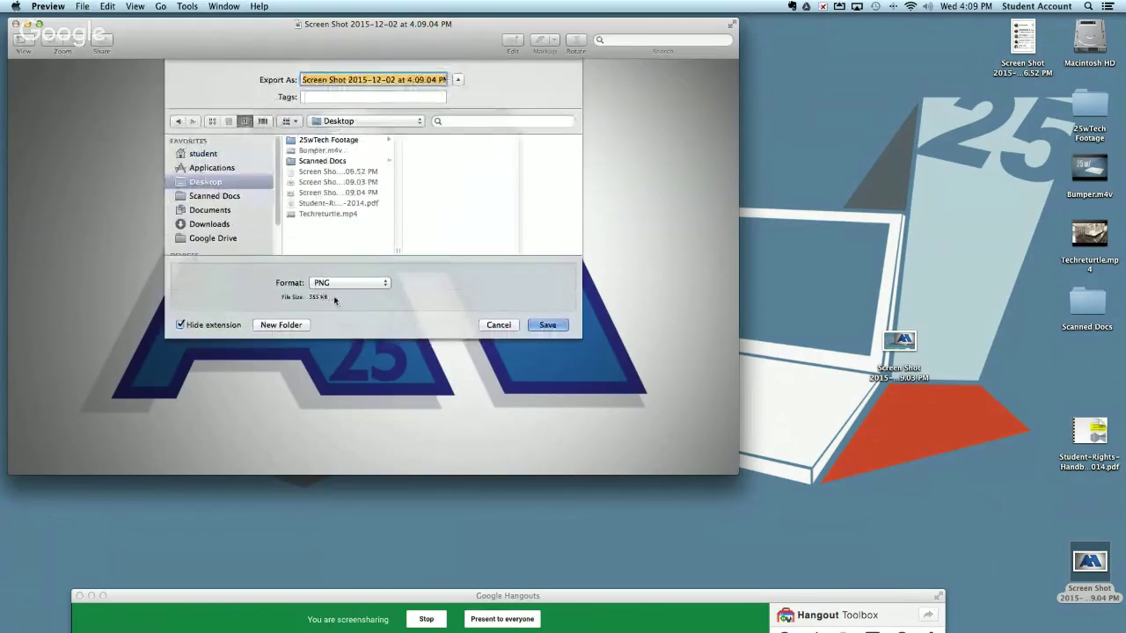
click(336, 287)
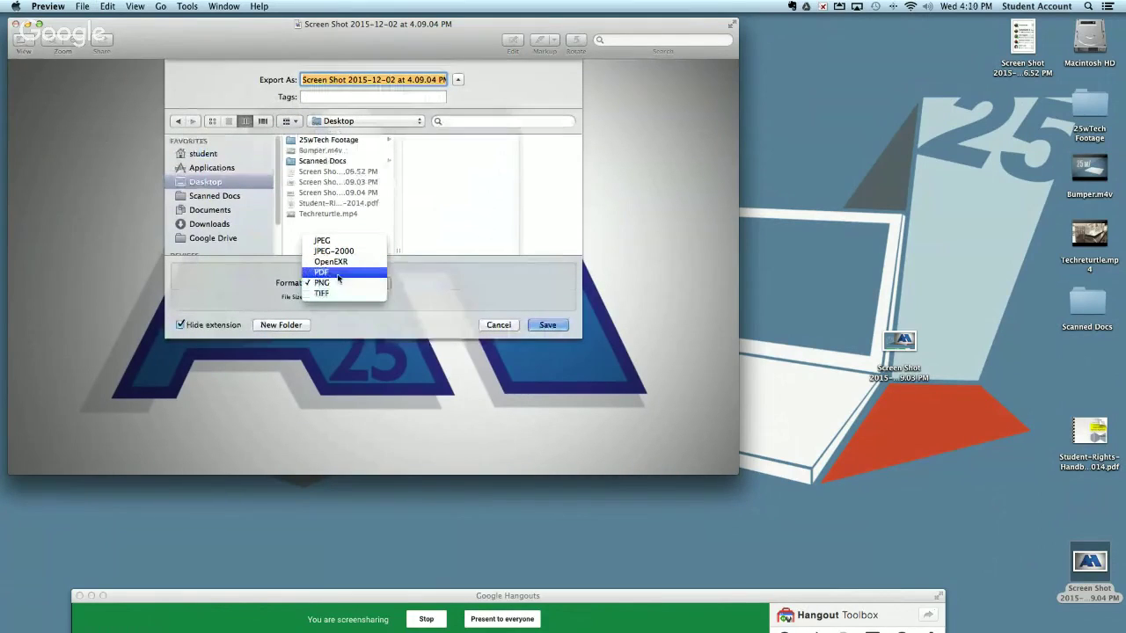
click(460, 286)
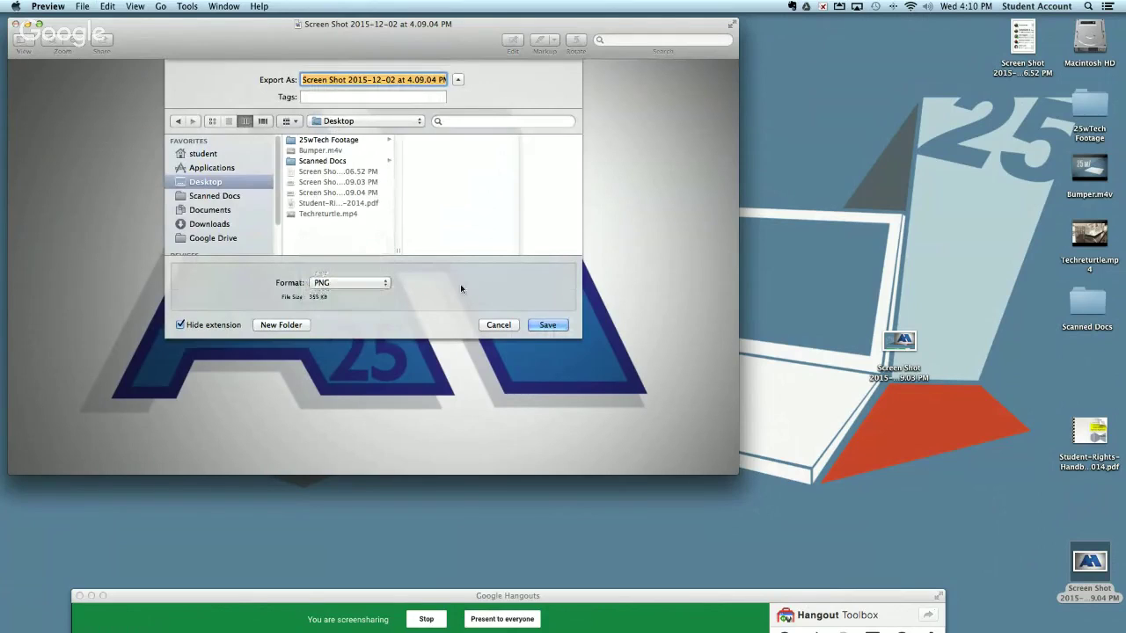
click(507, 324)
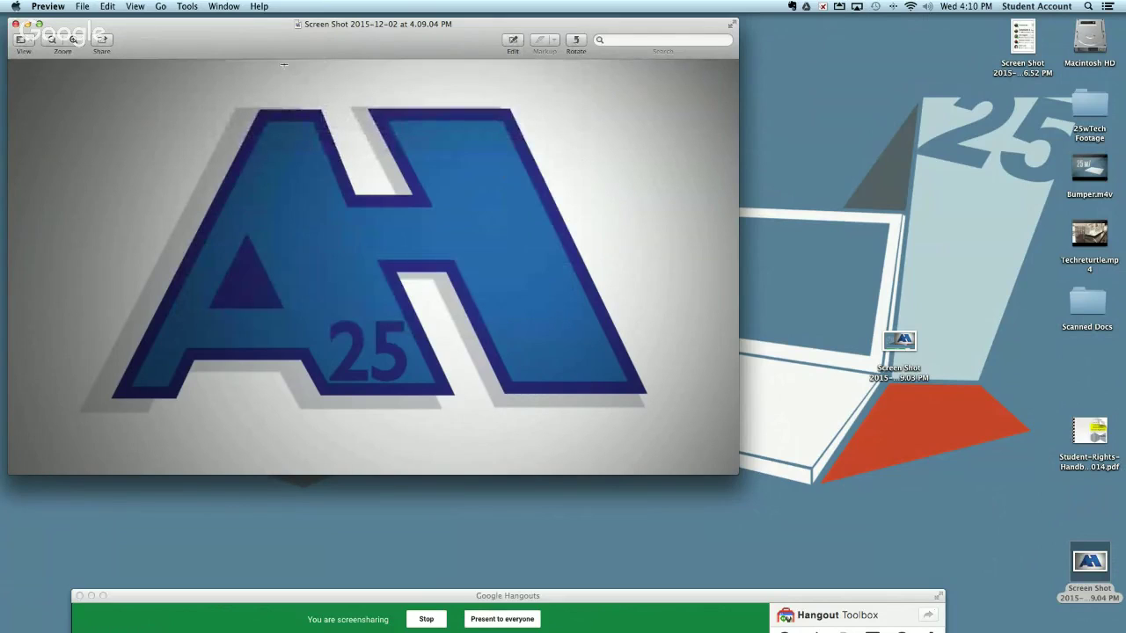
Resize the logo screenshot to 9 inches wide using Tools > Adjust Size
click(188, 7)
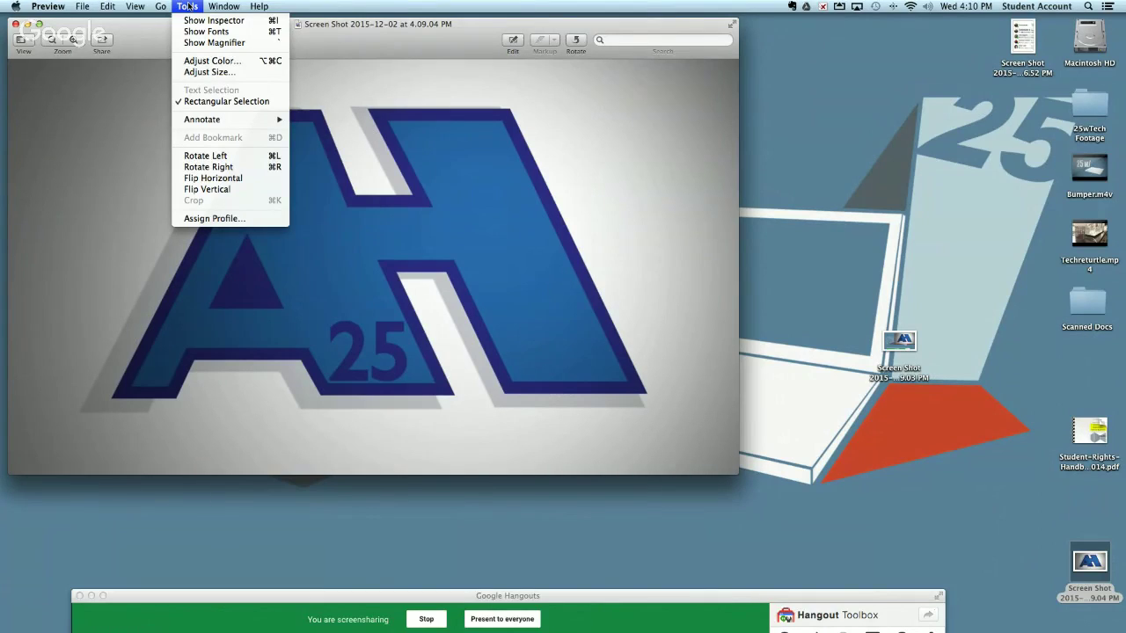
click(123, 58)
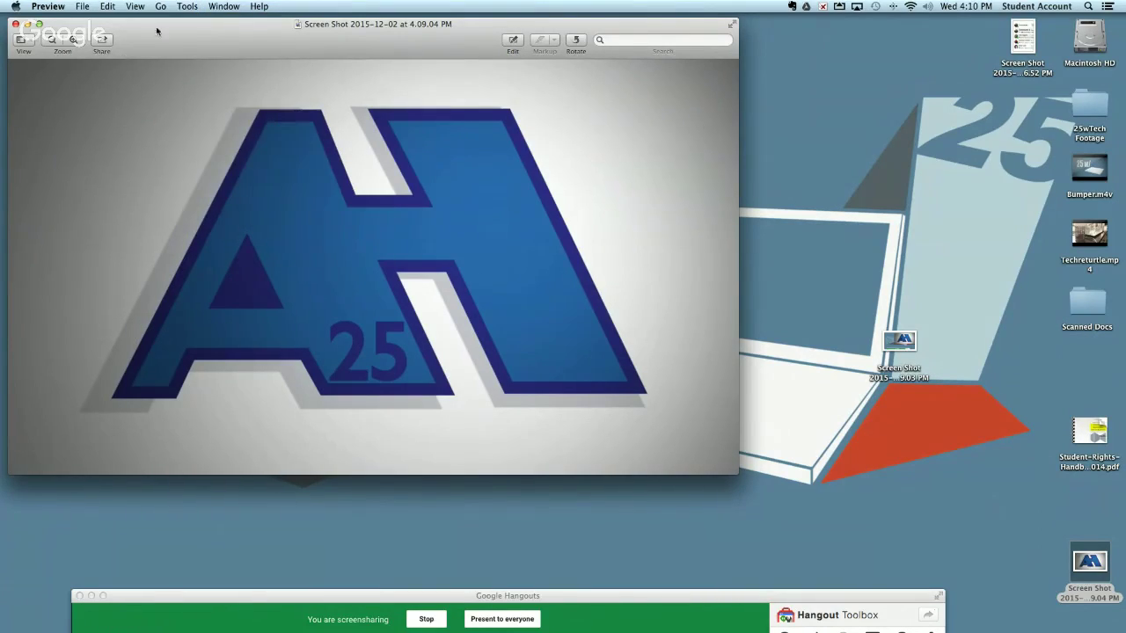
click(175, 6)
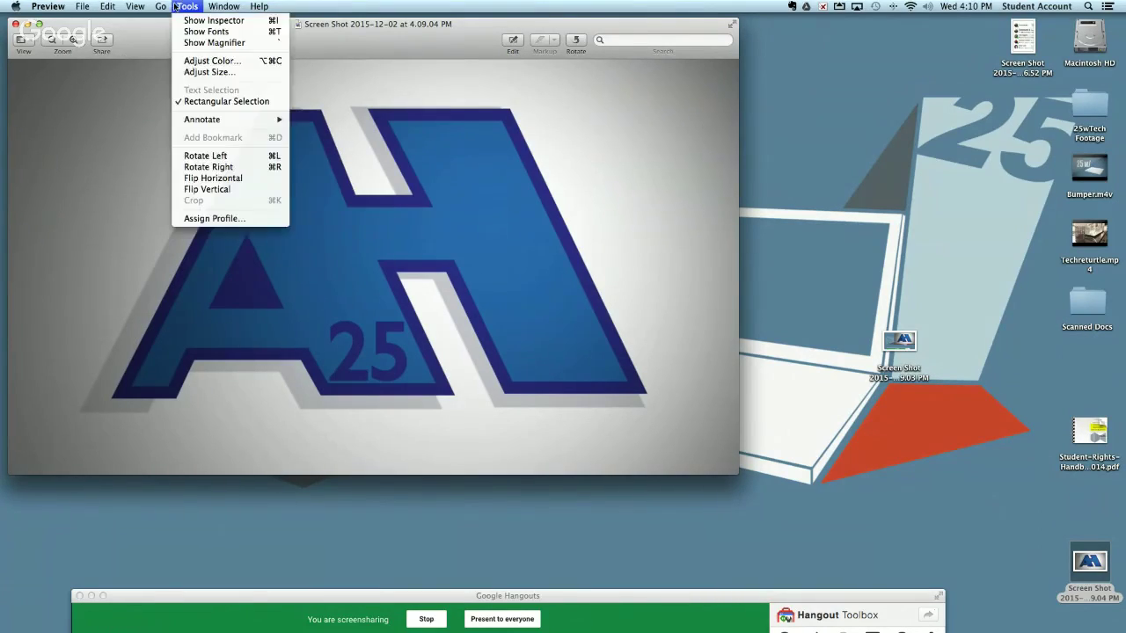
click(209, 72)
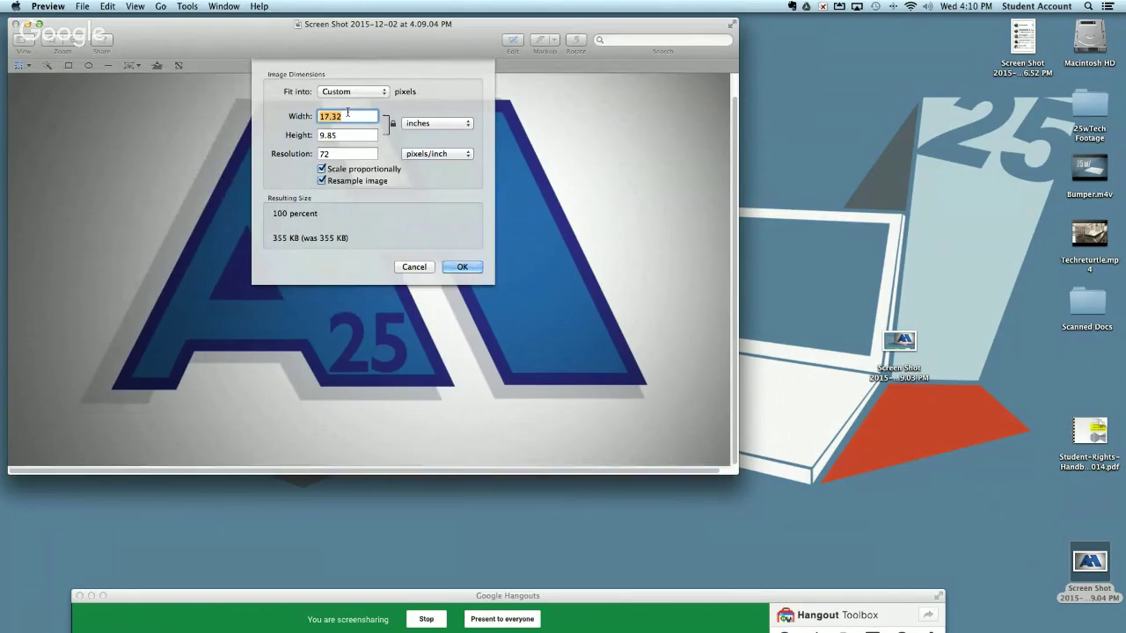
text(9)
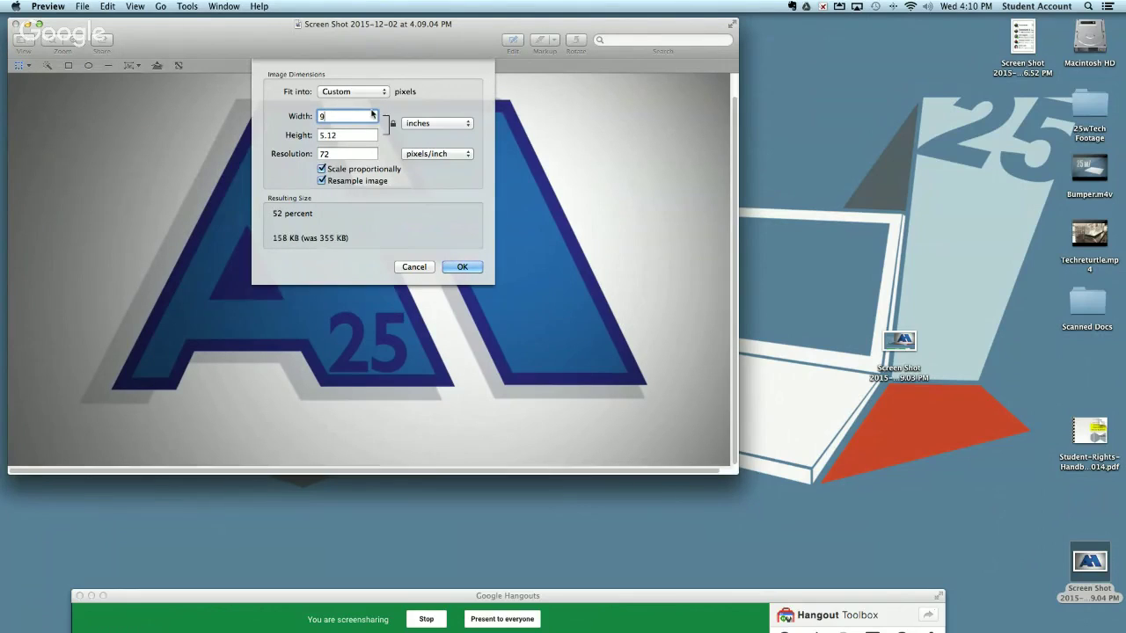
key(Return)
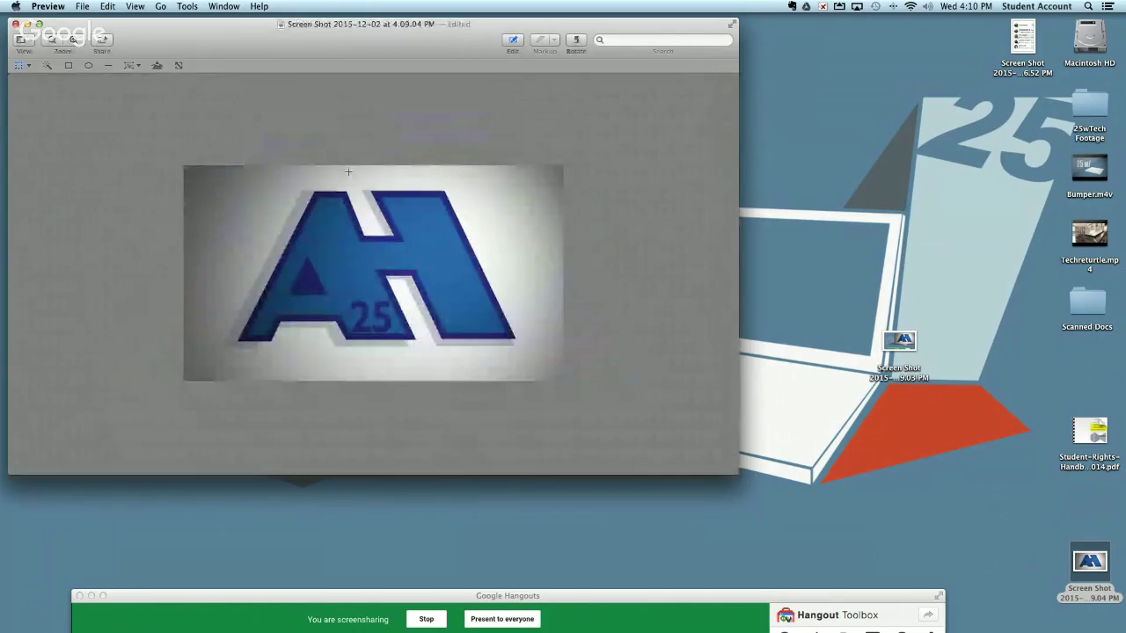
Turn off Scale proportionally and set the height to 3 inches, making it 9 × 3
click(160, 6)
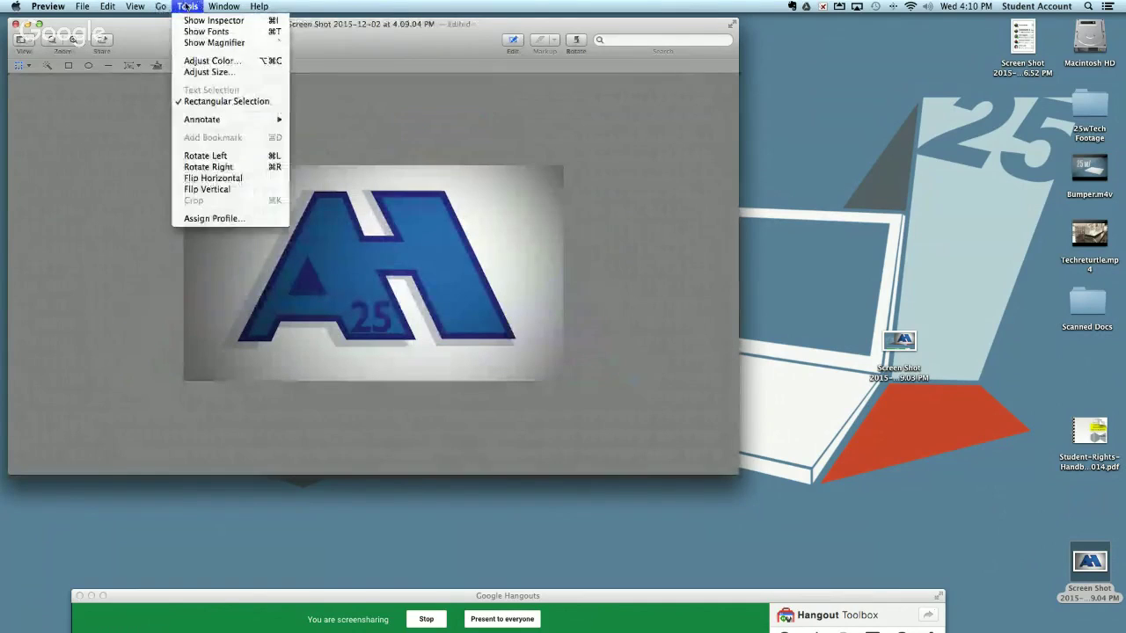
click(202, 72)
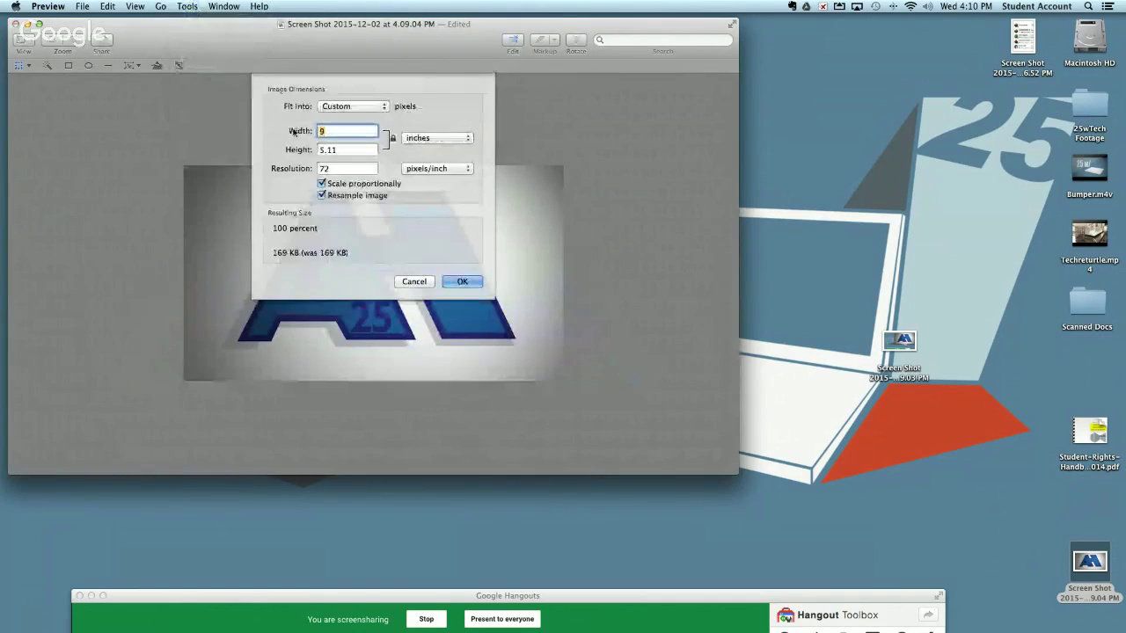
click(322, 183)
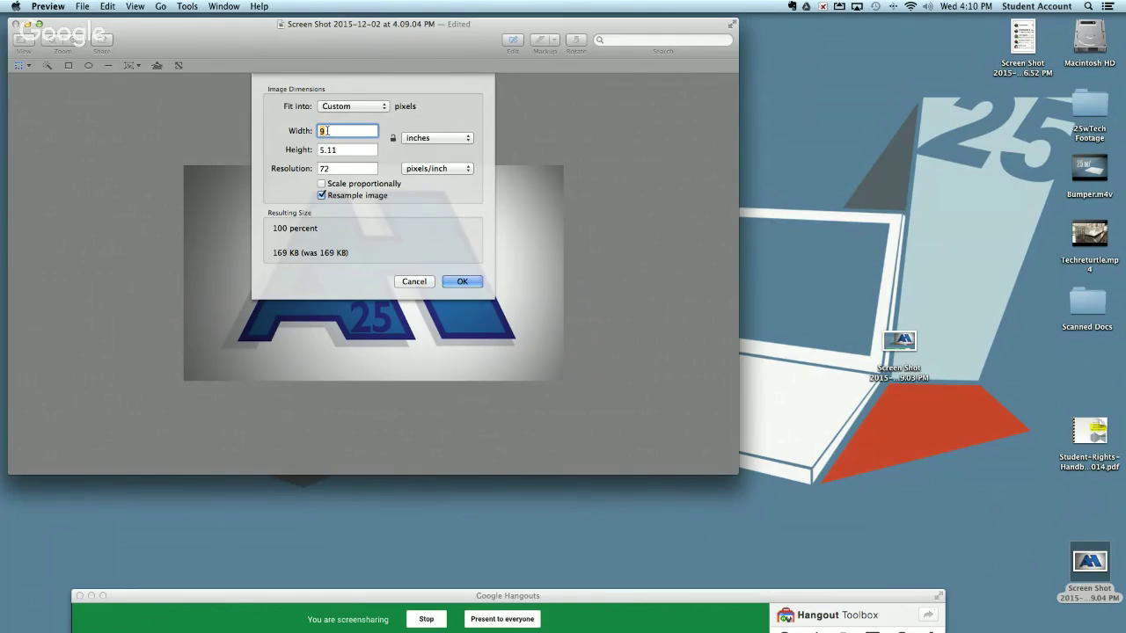
click(321, 184)
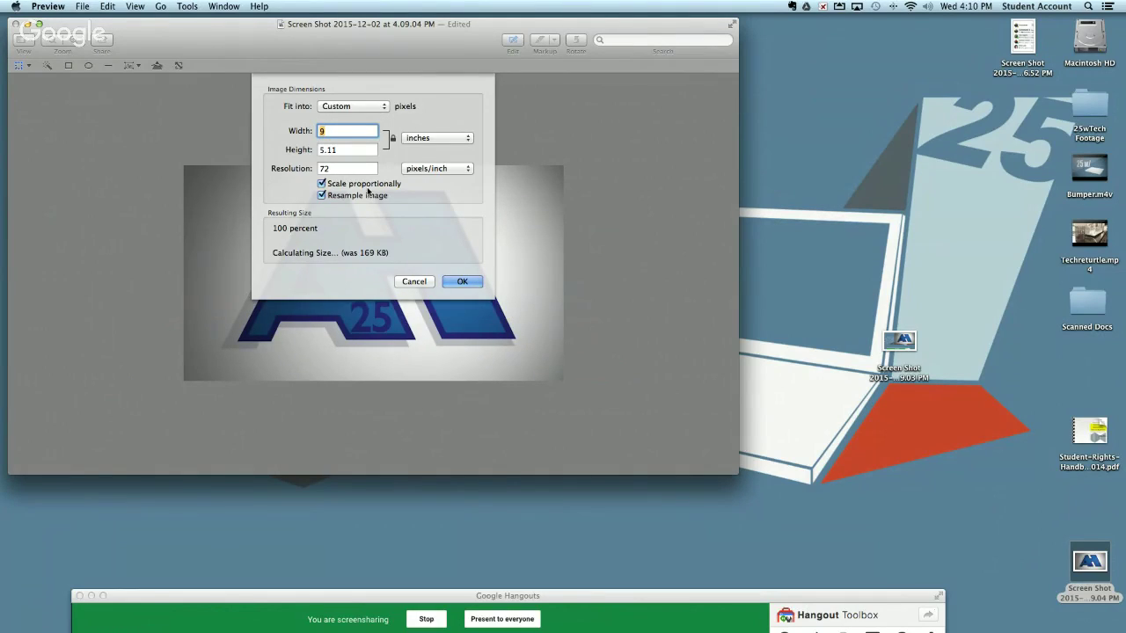
click(357, 149)
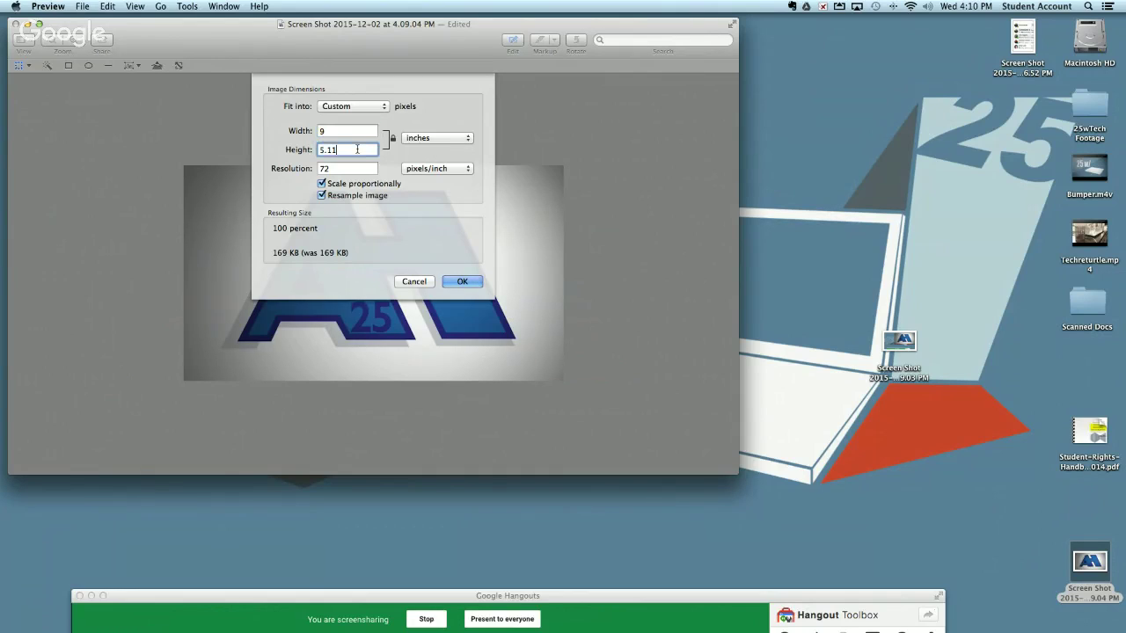
click(322, 184)
drag(335, 149, 261, 149)
text(3)
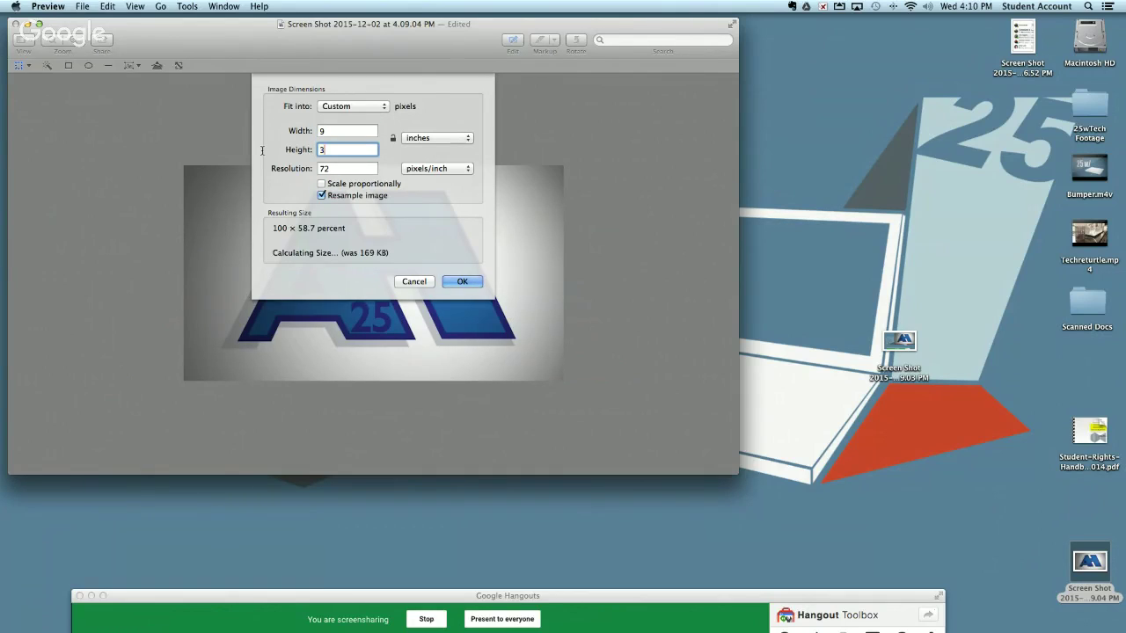
key(Return)
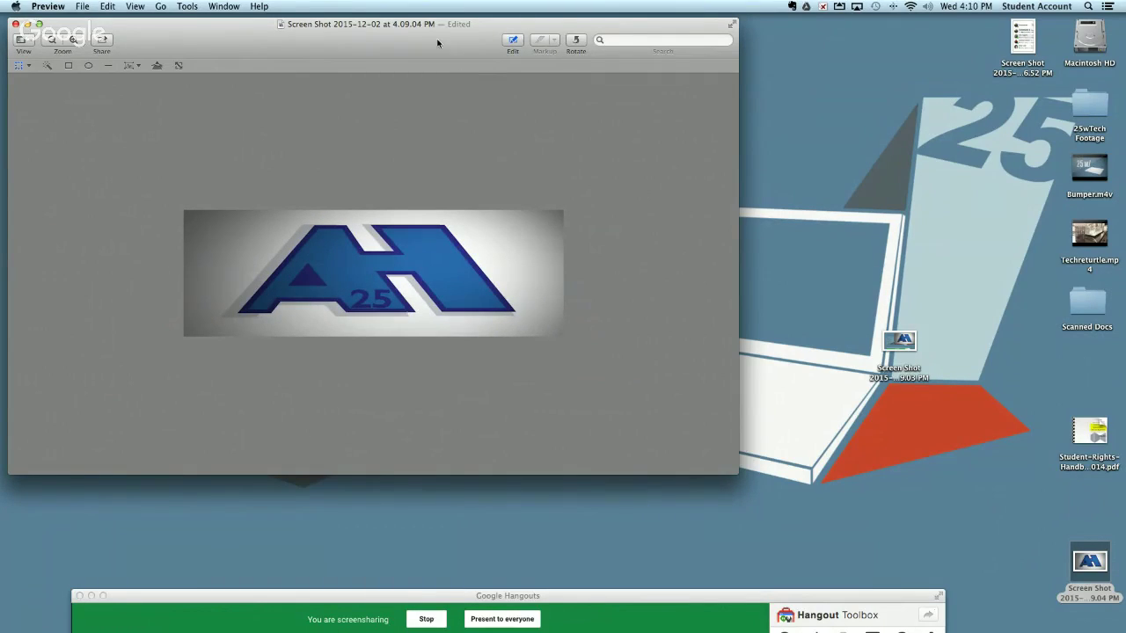
Draw three red arrows on the logo: into the H, along the bottom, across the middle
drag(436, 39, 452, 44)
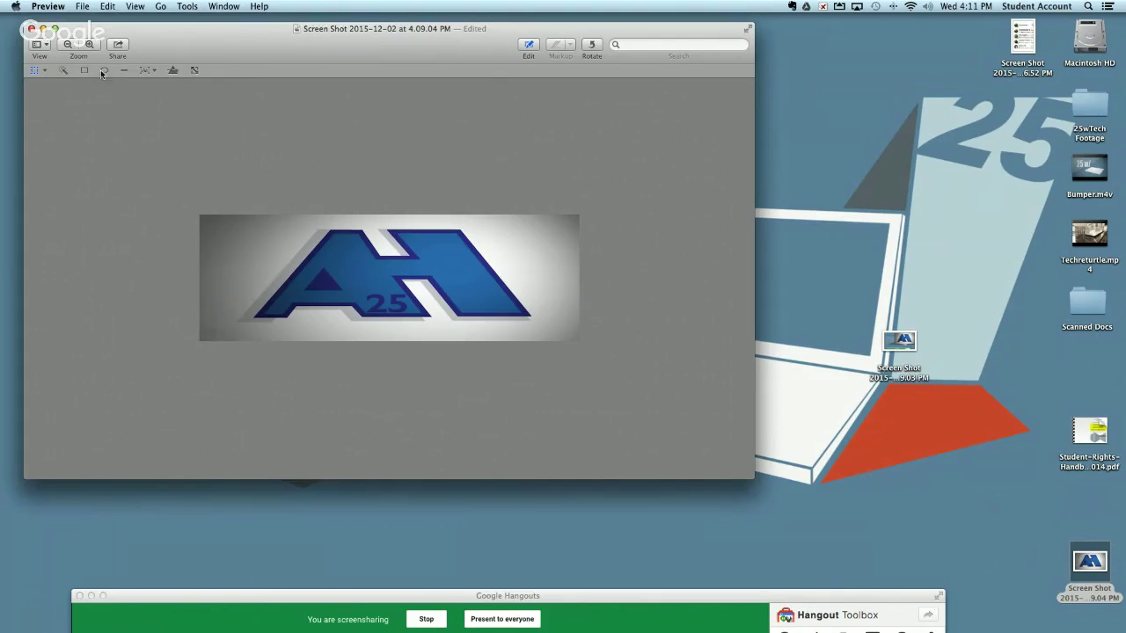
click(123, 69)
mouse_move(263, 223)
mouse_down()
mouse_move(387, 250)
mouse_move(423, 278)
mouse_up()
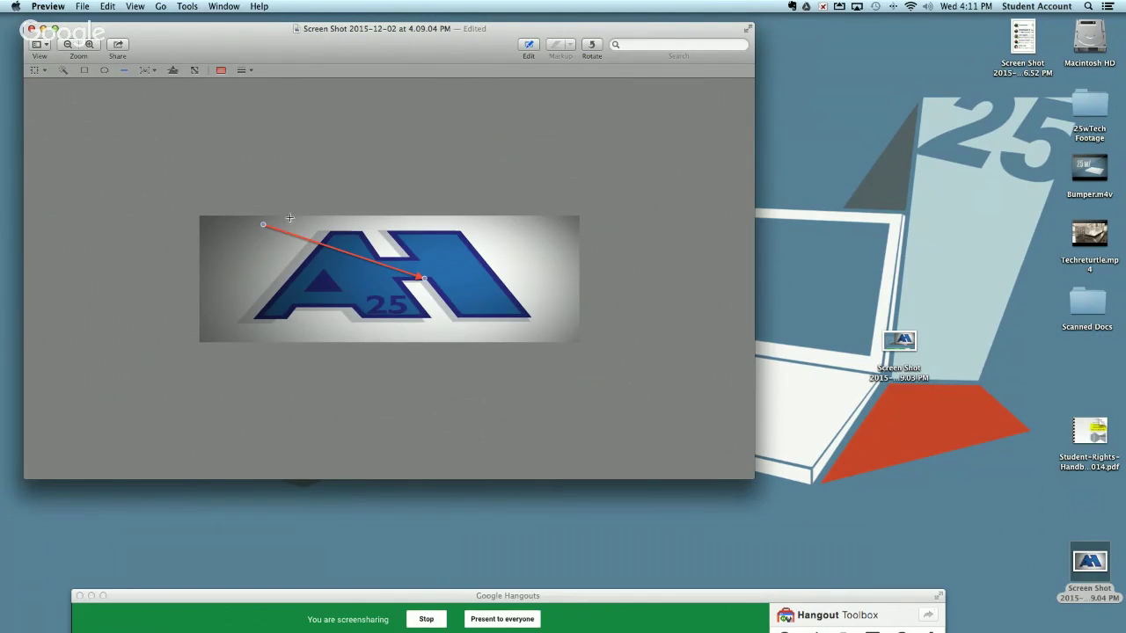
drag(538, 310, 287, 310)
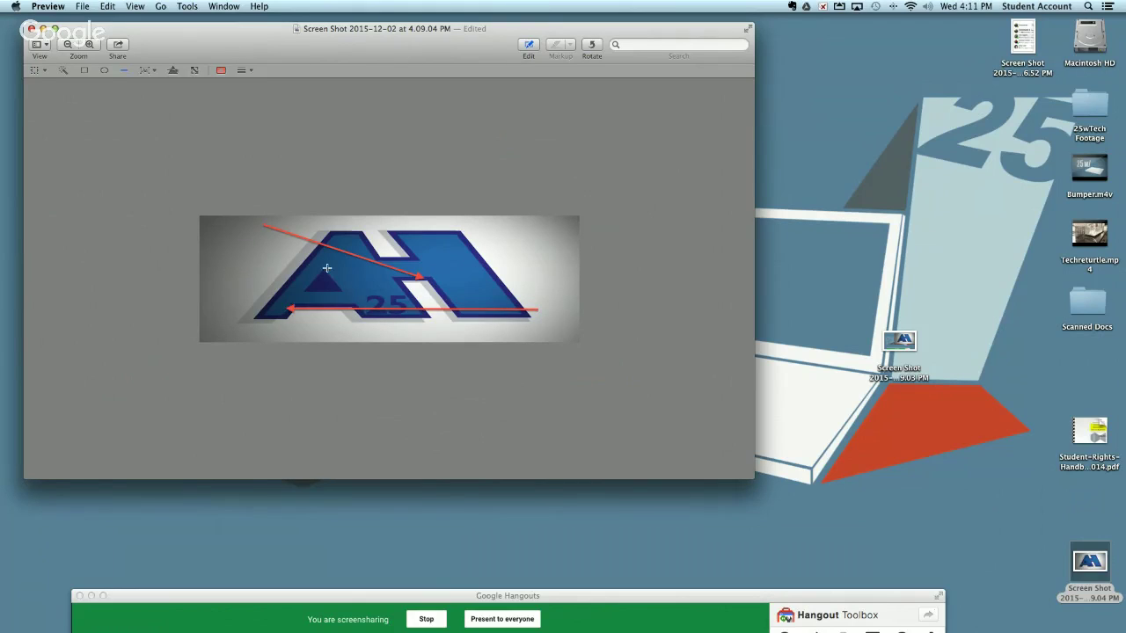
drag(248, 267, 457, 271)
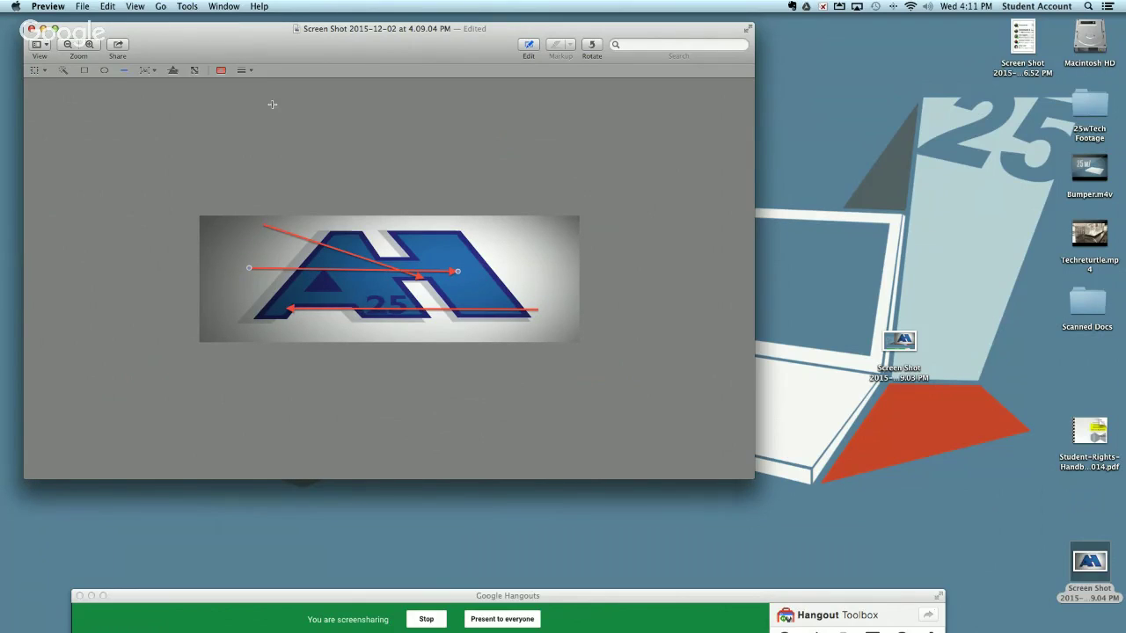
Close the annotated logo screenshot window to return to the desktop
click(219, 7)
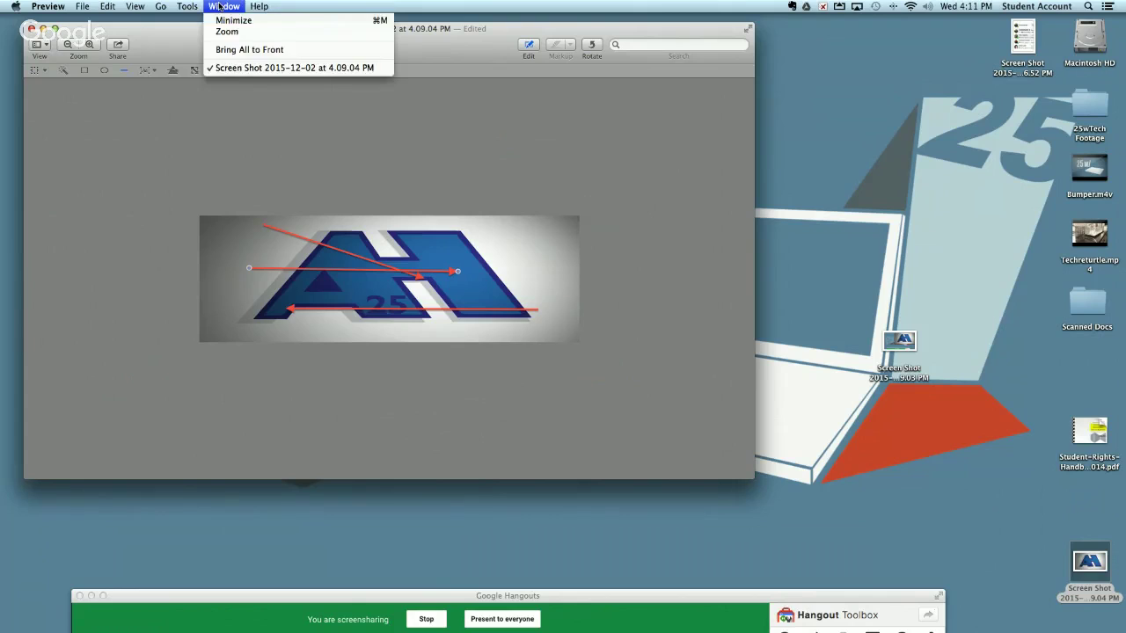
click(173, 55)
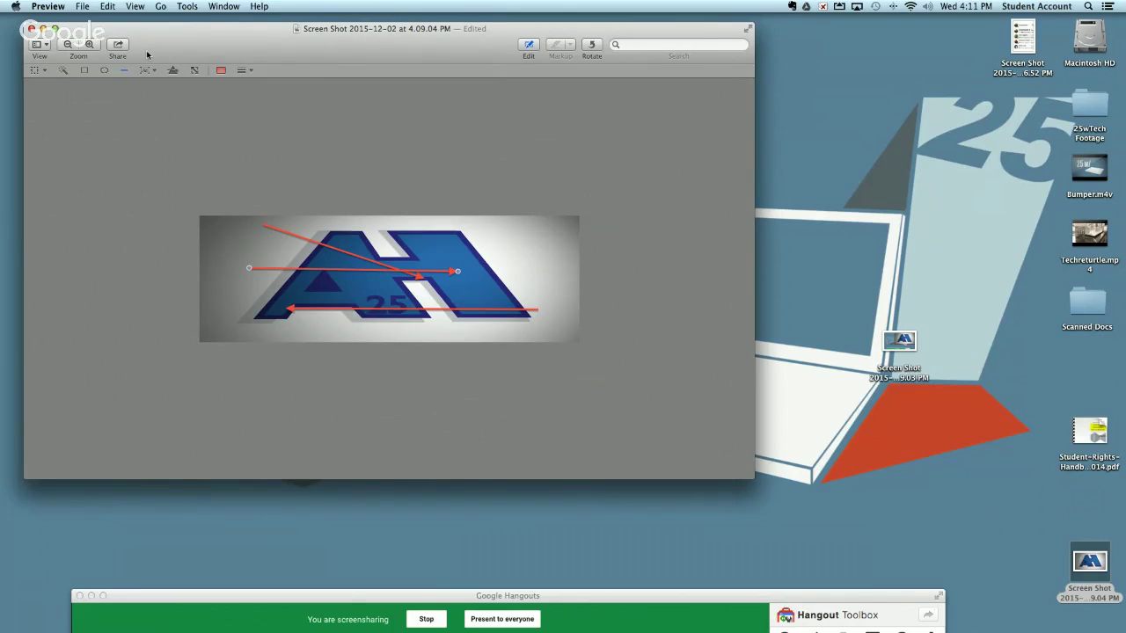
click(189, 6)
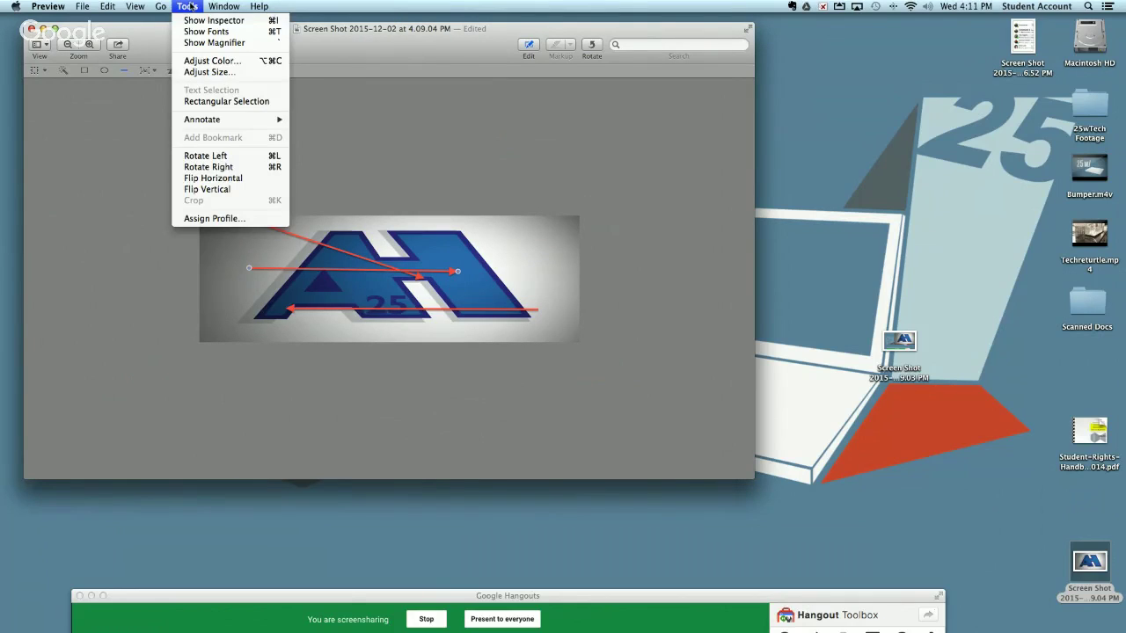
click(160, 42)
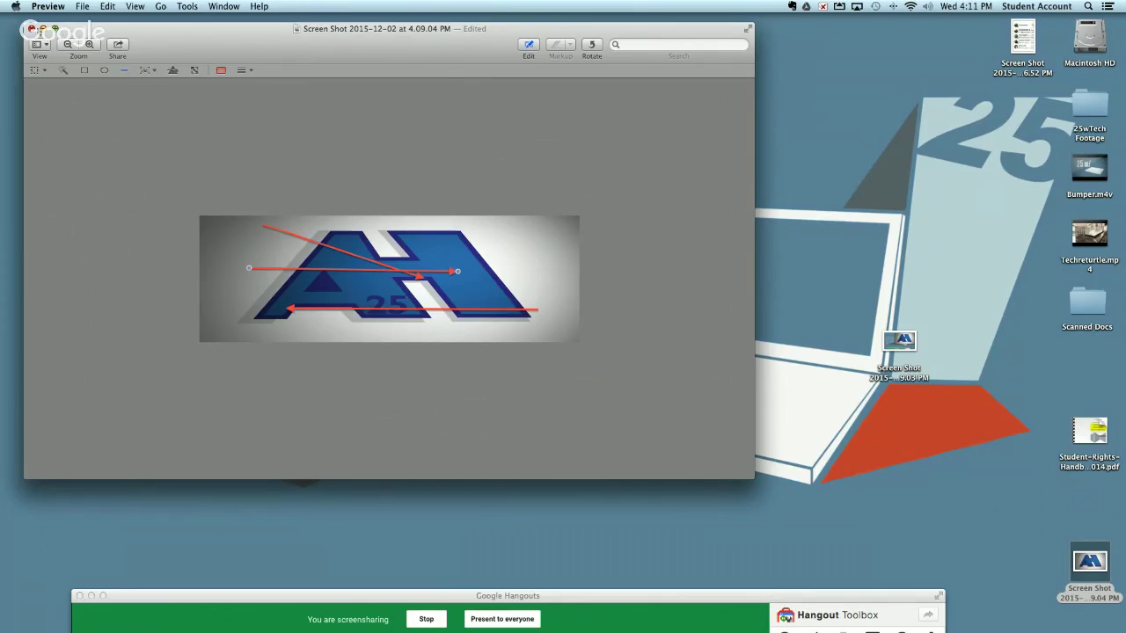
click(32, 29)
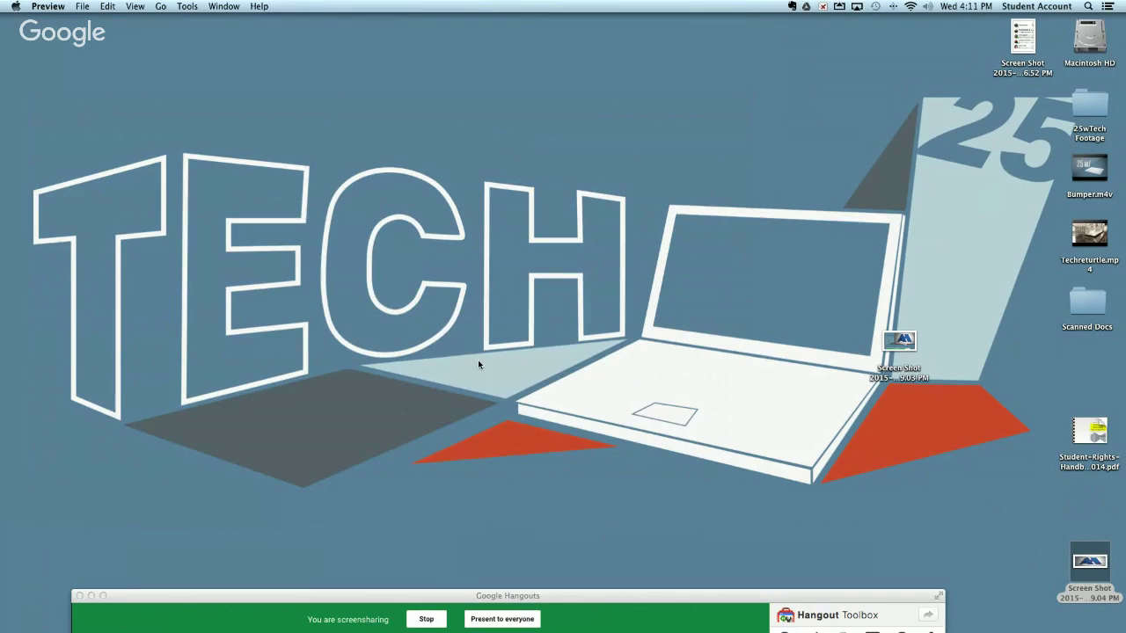
Drag the Google Hangouts screenshare window to the top of the screen
drag(593, 613, 584, 119)
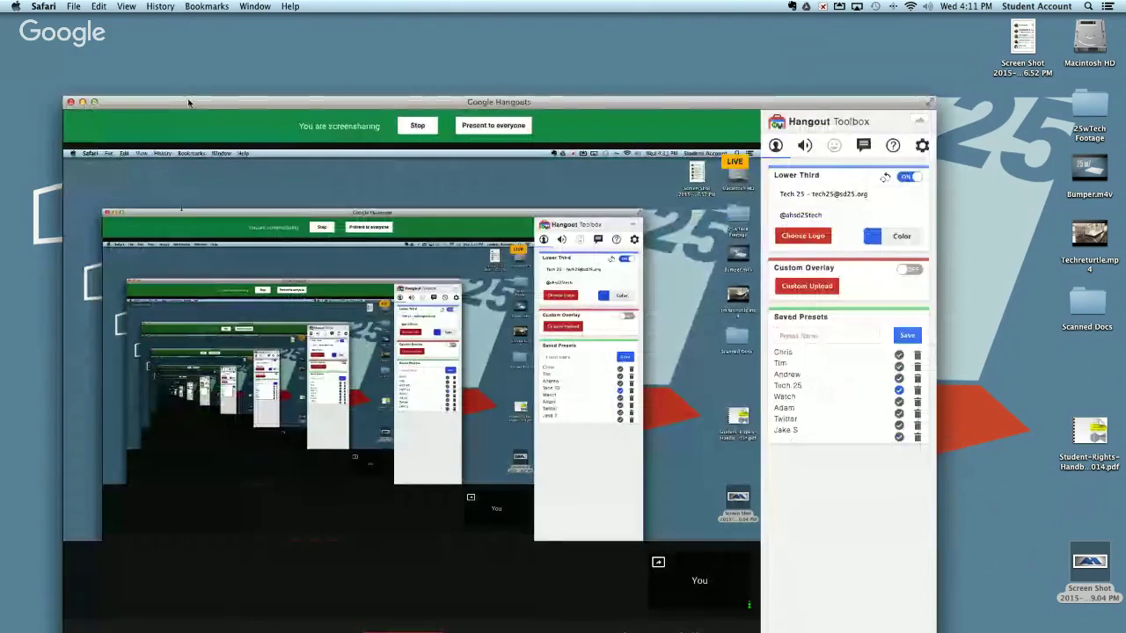
drag(190, 113, 183, 40)
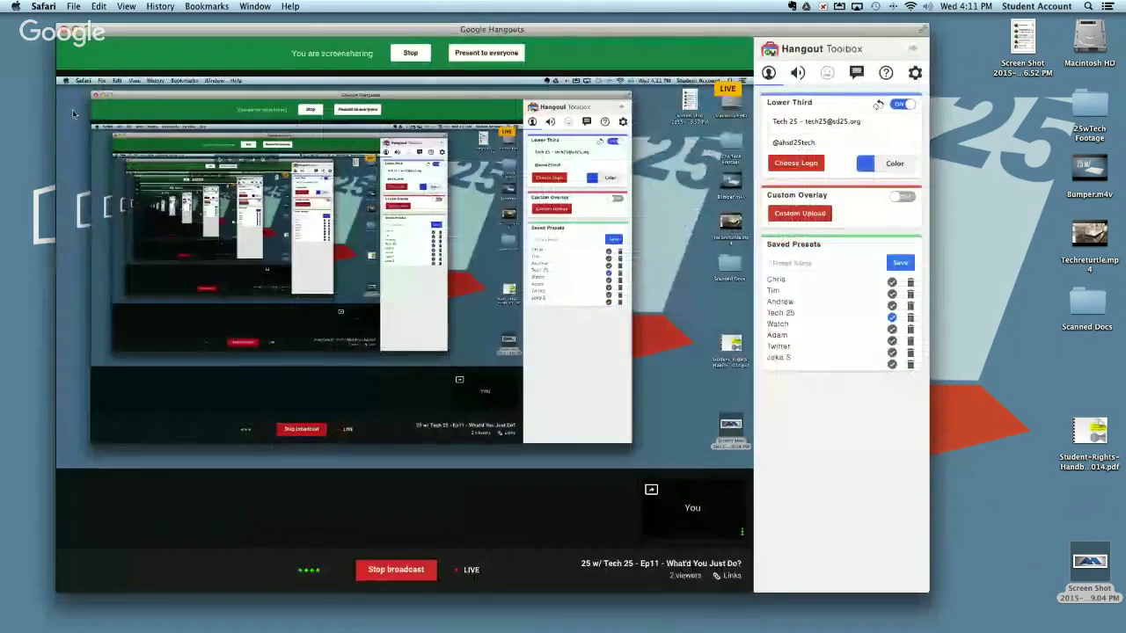